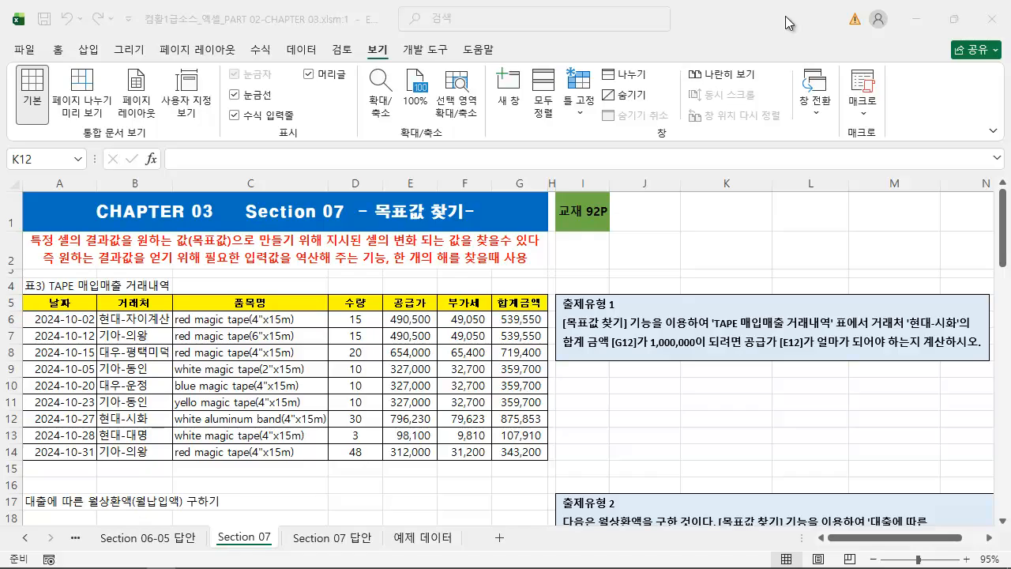
{"action": "key", "text": "ctrl+2"}
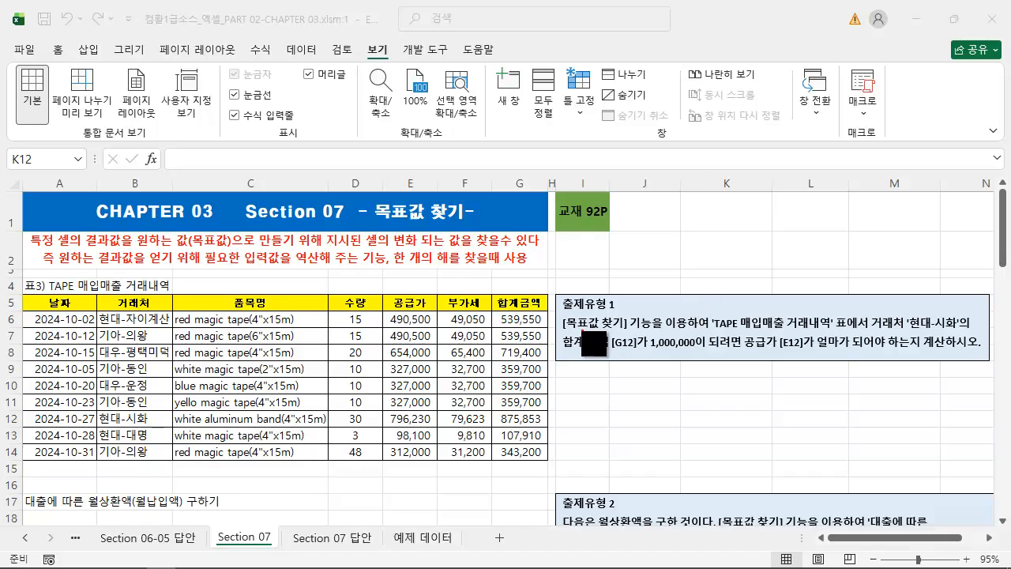
{"action": "left_click_drag", "start_coordinate": [561, 333], "coordinate": [978, 334]}
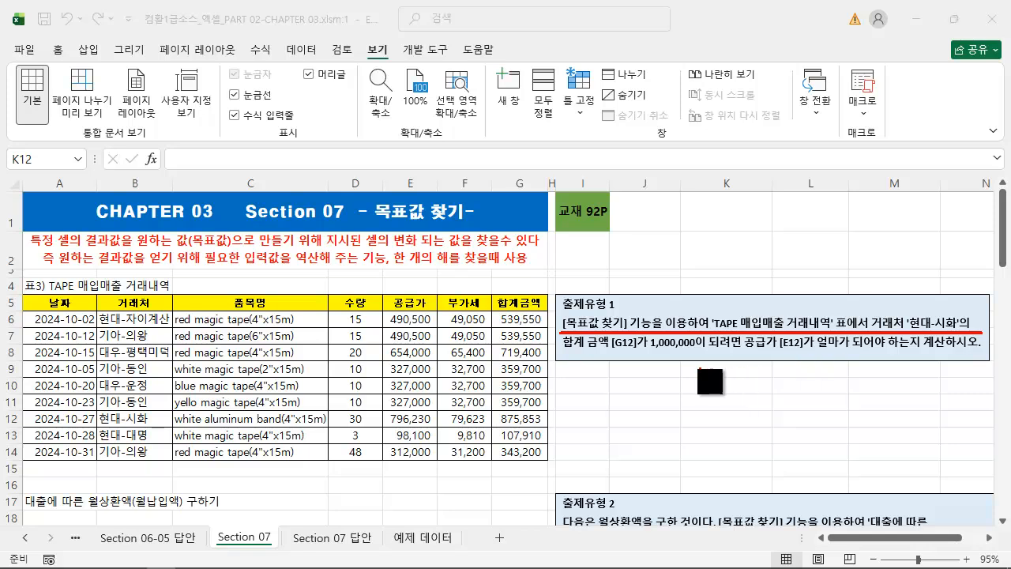
{"action": "left_click_drag", "start_coordinate": [561, 356], "coordinate": [985, 353]}
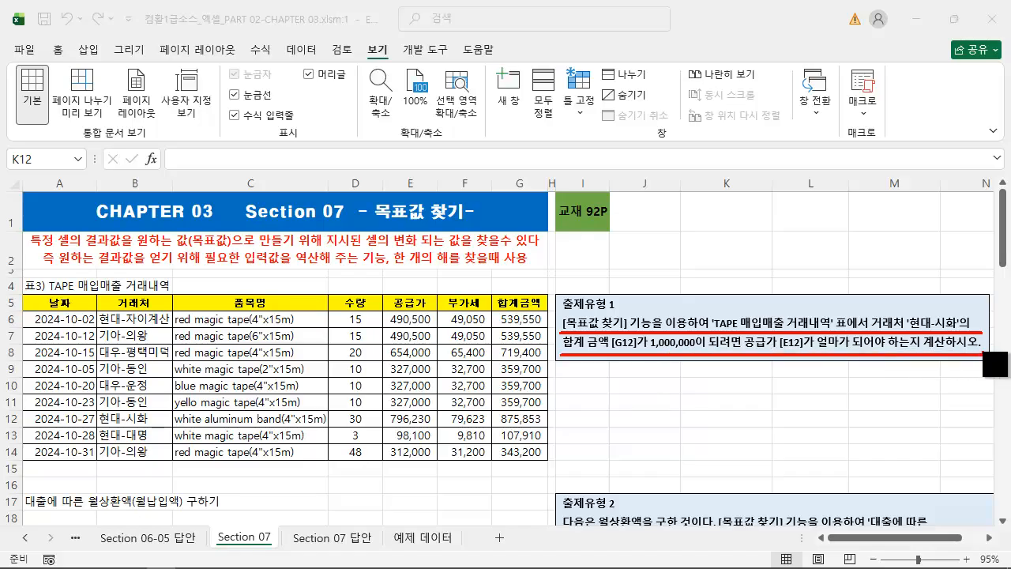
{"action": "left_click_drag", "start_coordinate": [681, 352], "coordinate": [729, 412]}
{"action": "key", "text": "Escape"}
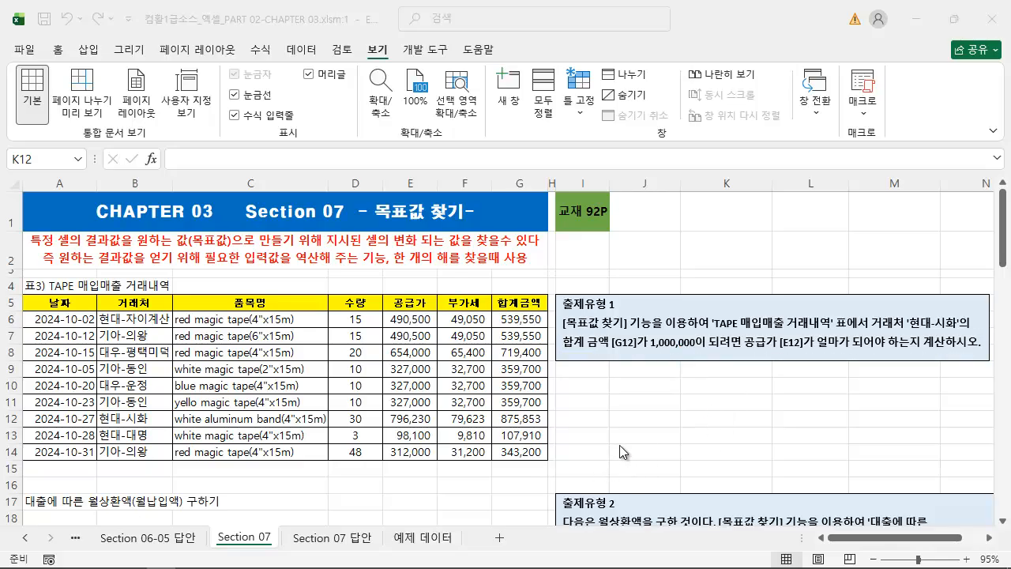
Fill the 합계금액 cell G12 in the 현대-시화 row with orange.
{"action": "left_click", "coordinate": [508, 420]}
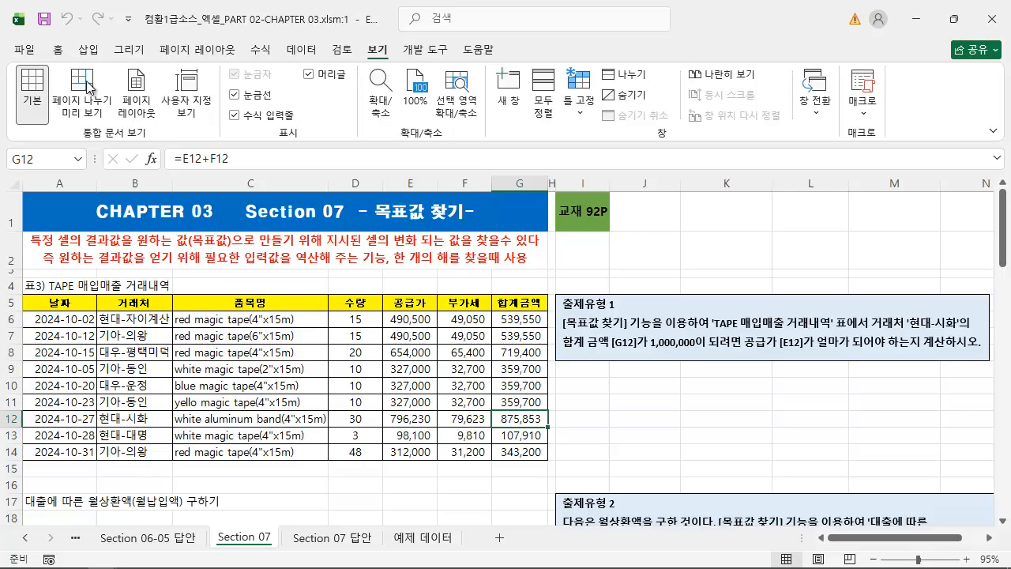
{"action": "left_click", "coordinate": [58, 49]}
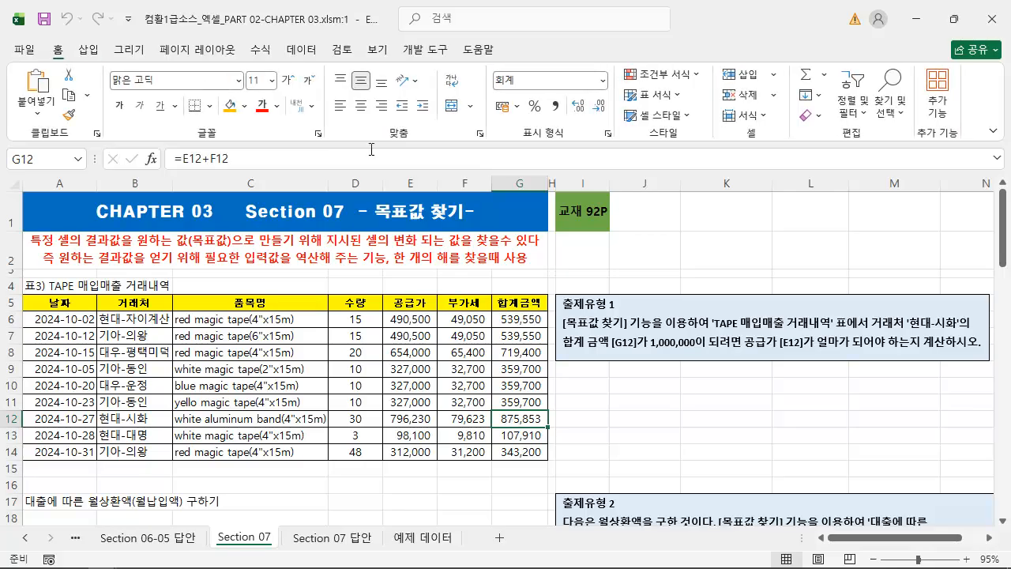
{"action": "left_click", "coordinate": [234, 115]}
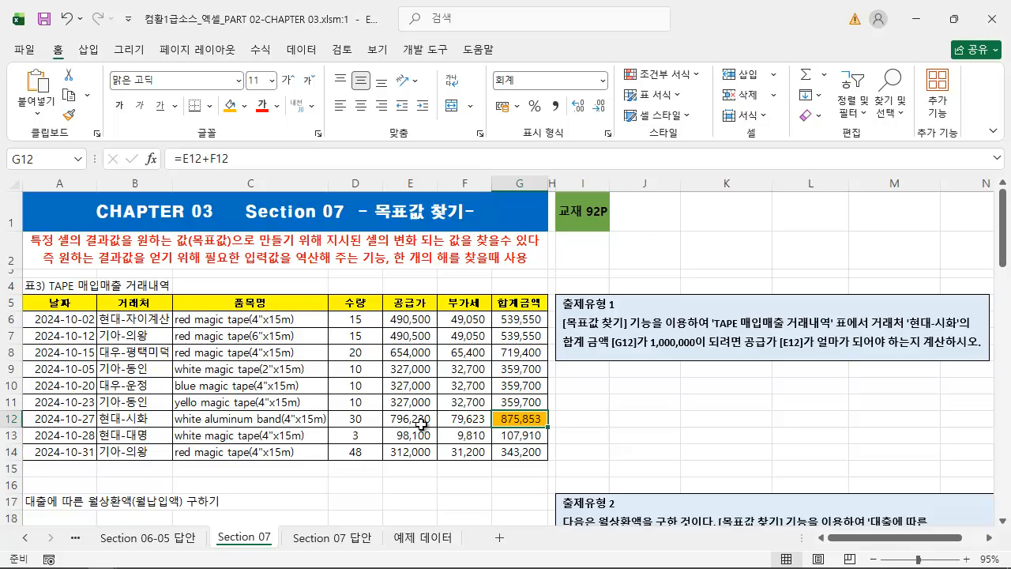
Examine the 합계금액 formulas in cells G12 and G6 to see which cells they reference.
{"action": "double_click", "coordinate": [523, 422]}
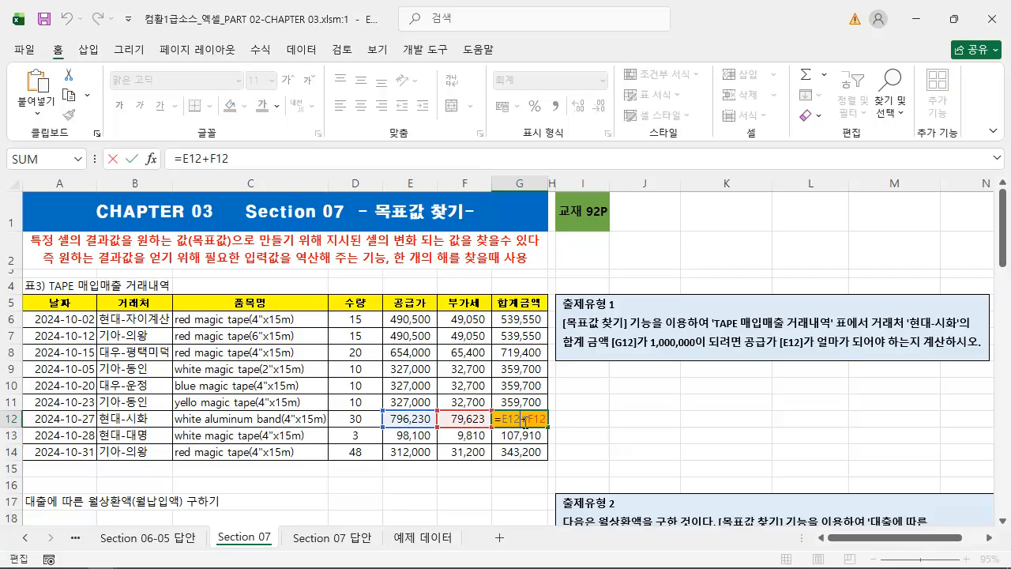
{"action": "key", "text": "Escape"}
{"action": "left_click", "coordinate": [523, 320]}
{"action": "double_click", "coordinate": [524, 320]}
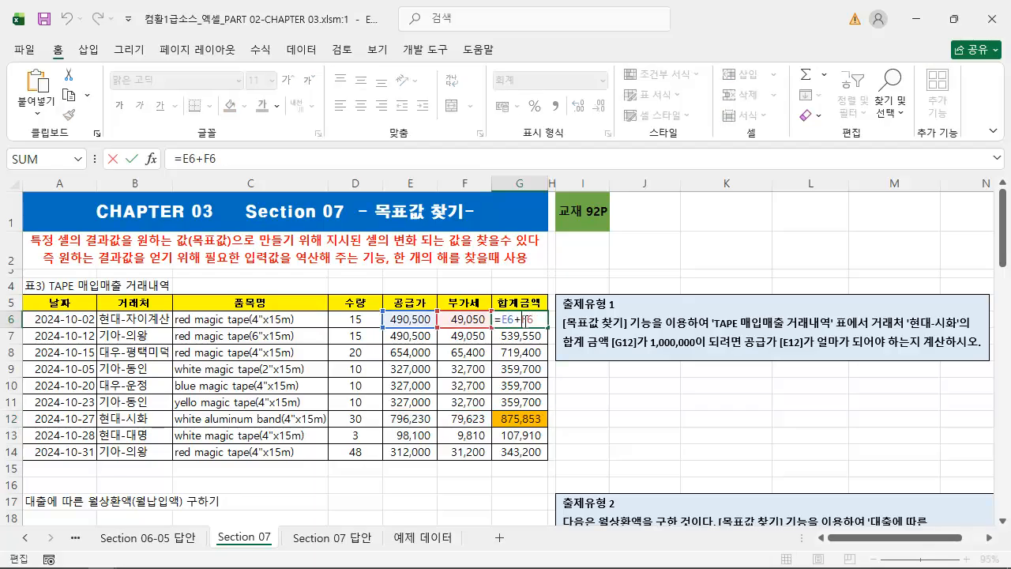
{"action": "mouse_move", "coordinate": [509, 311]}
{"action": "left_mouse_down"}
{"action": "mouse_move", "coordinate": [481, 289]}
{"action": "mouse_move", "coordinate": [422, 308]}
{"action": "mouse_move", "coordinate": [446, 308]}
{"action": "left_mouse_up"}
{"action": "mouse_move", "coordinate": [527, 312]}
{"action": "left_mouse_down"}
{"action": "mouse_move", "coordinate": [481, 304]}
{"action": "mouse_move", "coordinate": [468, 319]}
{"action": "mouse_move", "coordinate": [488, 319]}
{"action": "left_mouse_up"}
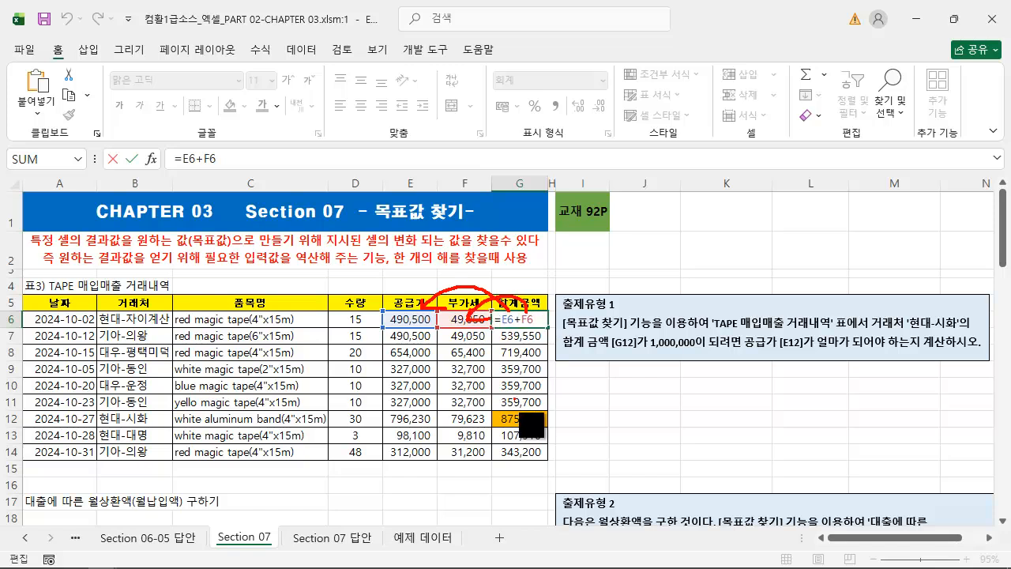
{"action": "left_click", "coordinate": [524, 419]}
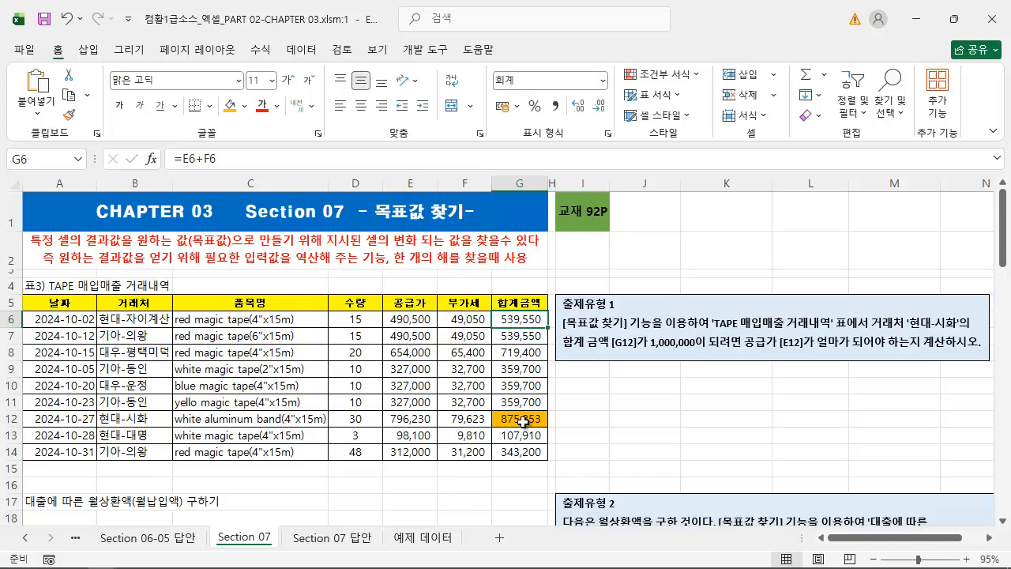
{"action": "key", "text": "Escape"}
{"action": "left_click", "coordinate": [524, 418]}
{"action": "double_click", "coordinate": [524, 419]}
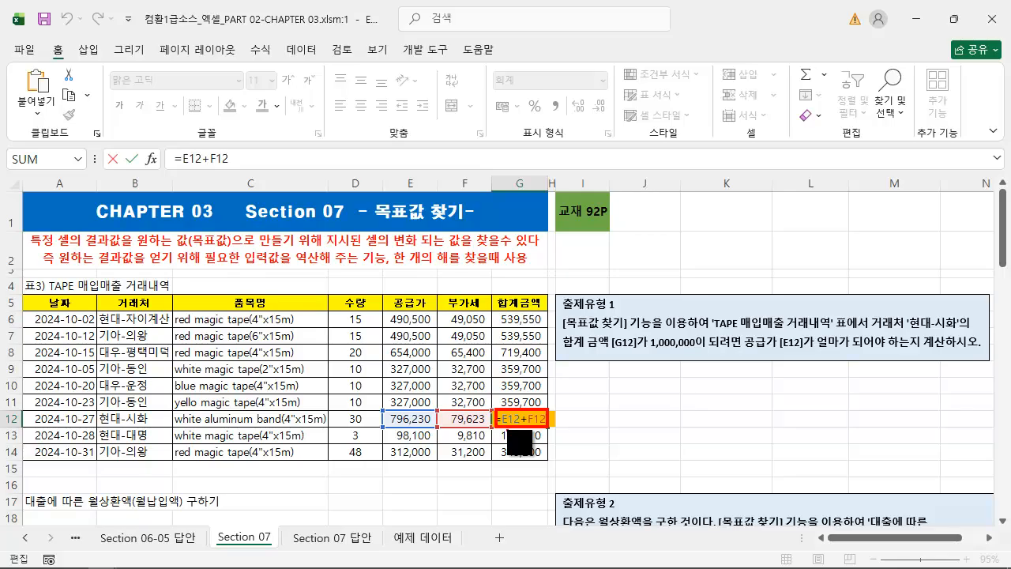
{"action": "key", "text": "Escape"}
{"action": "key", "text": "Escape"}
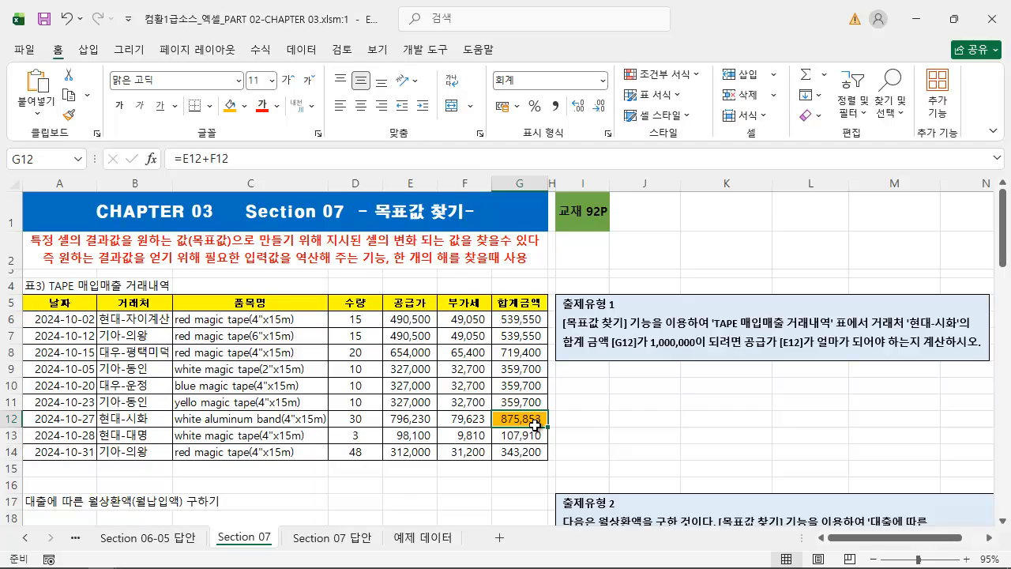
Fill the 공급가 cell E12 in the 현대-시화 row with orange.
{"action": "left_click", "coordinate": [421, 421]}
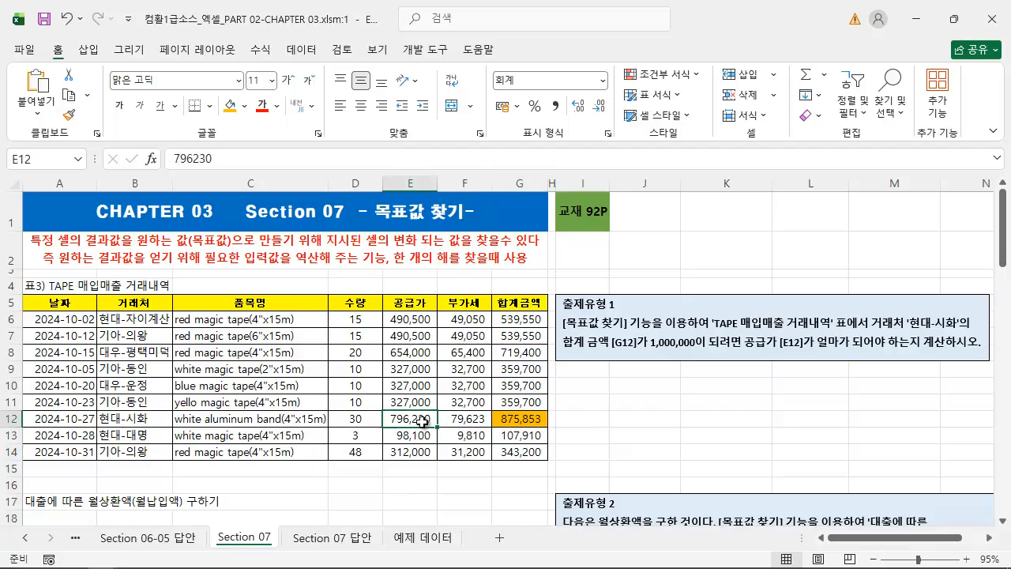
{"action": "left_click", "coordinate": [229, 107]}
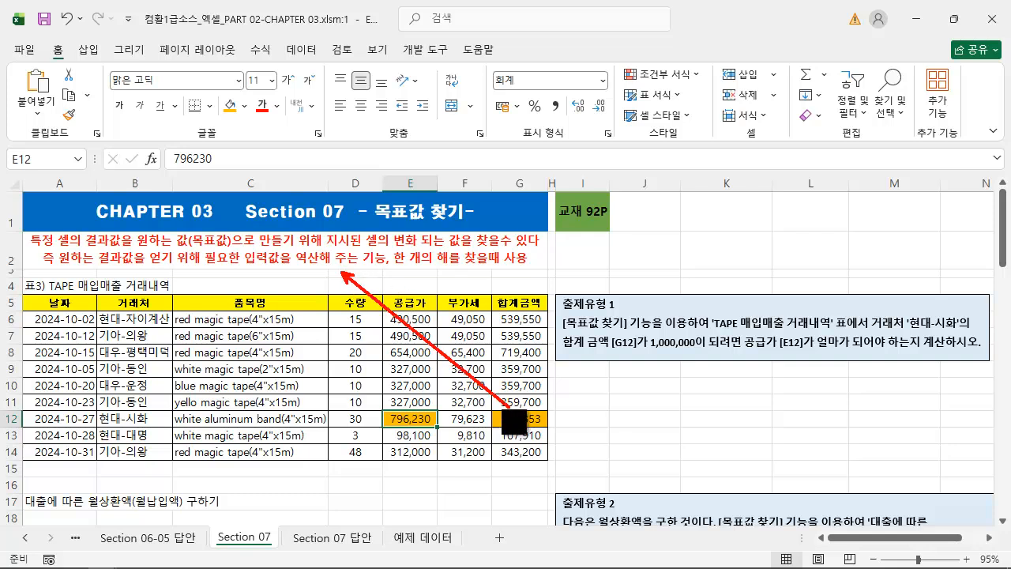
{"action": "left_click_drag", "start_coordinate": [31, 248], "coordinate": [321, 250]}
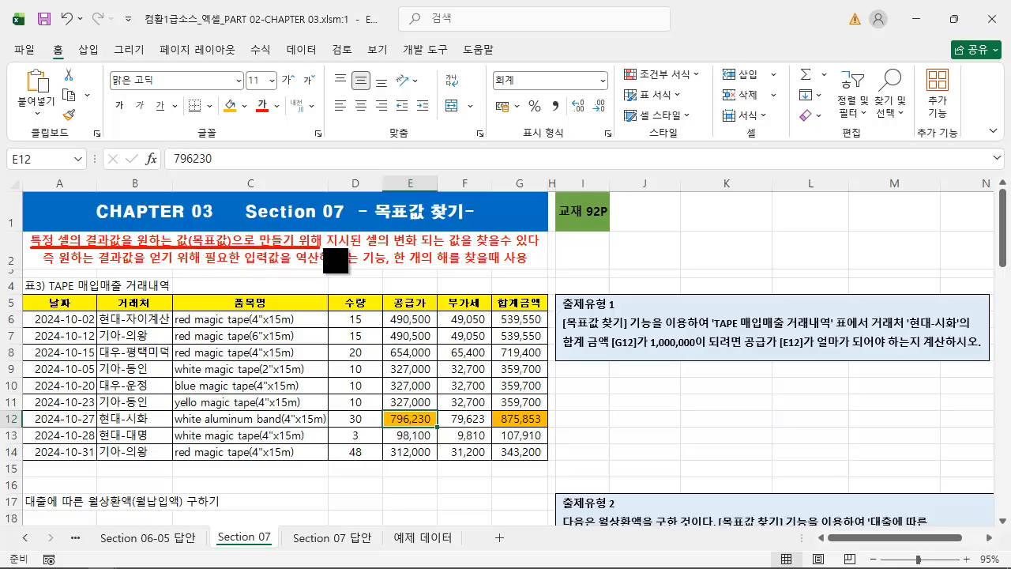
{"action": "mouse_move", "coordinate": [510, 413]}
{"action": "left_mouse_down"}
{"action": "mouse_move", "coordinate": [309, 287]}
{"action": "mouse_move", "coordinate": [289, 254]}
{"action": "left_mouse_up"}
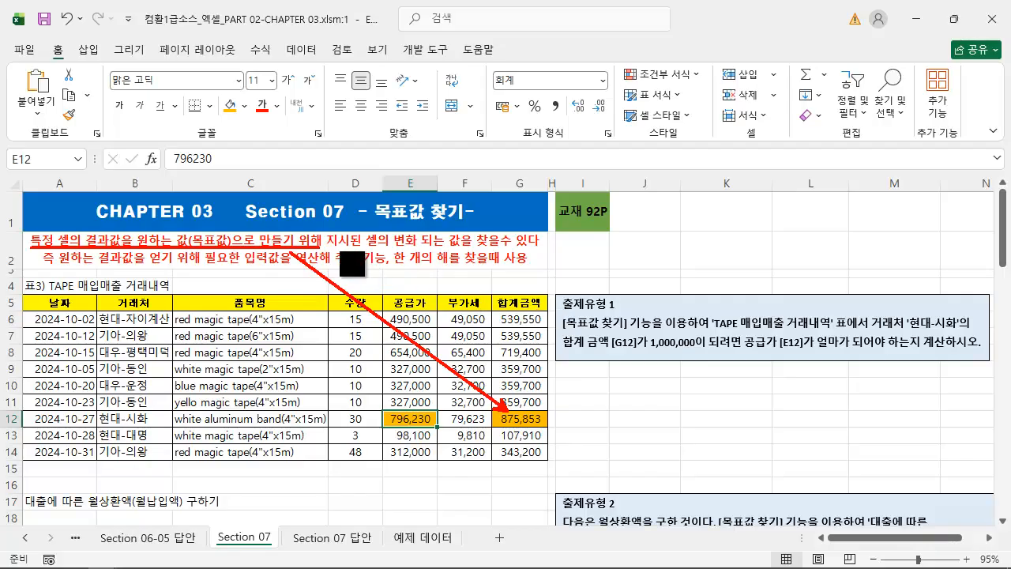
{"action": "left_click_drag", "start_coordinate": [330, 250], "coordinate": [545, 251]}
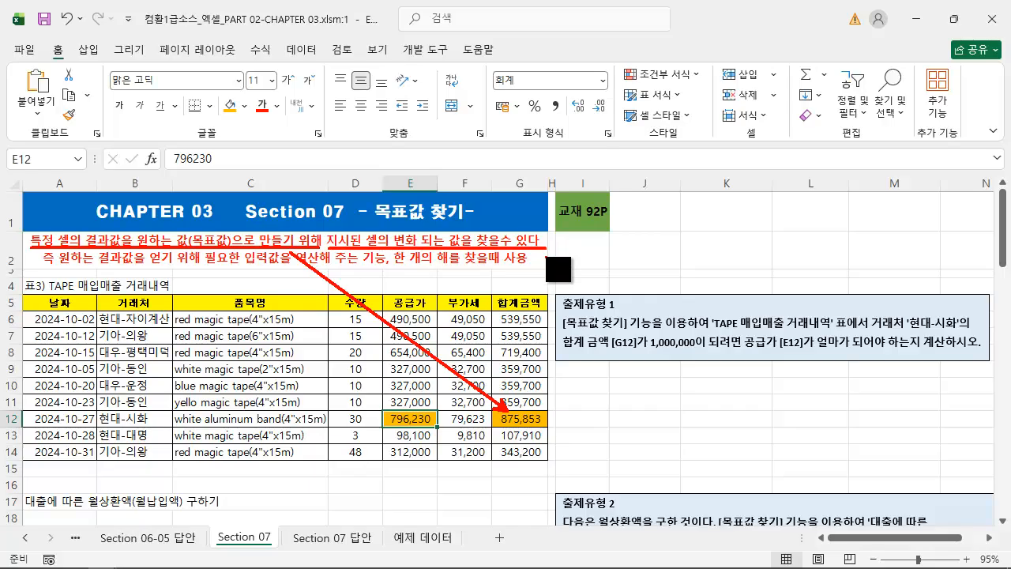
{"action": "left_click_drag", "start_coordinate": [403, 415], "coordinate": [474, 265]}
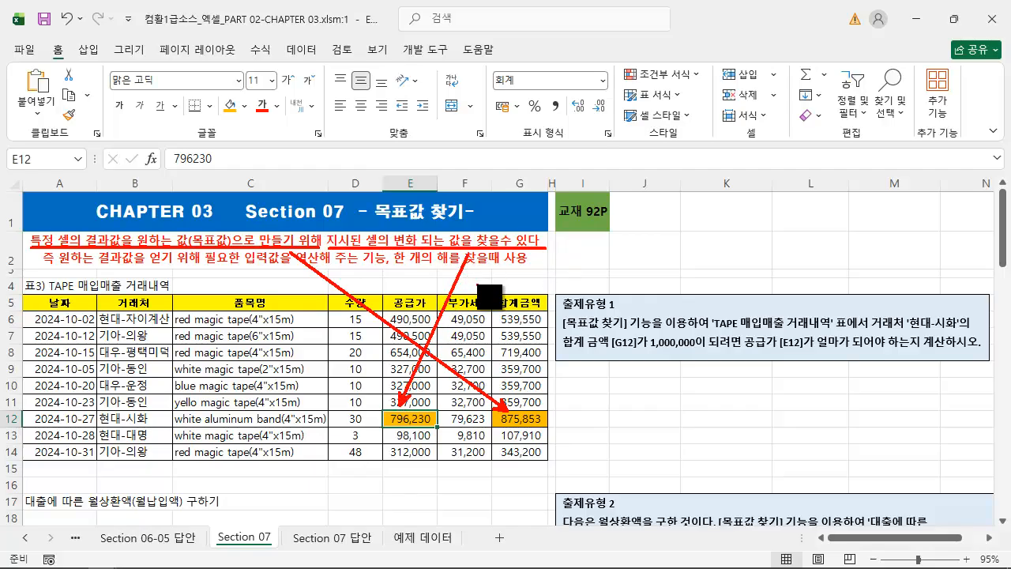
{"action": "key", "text": "Escape"}
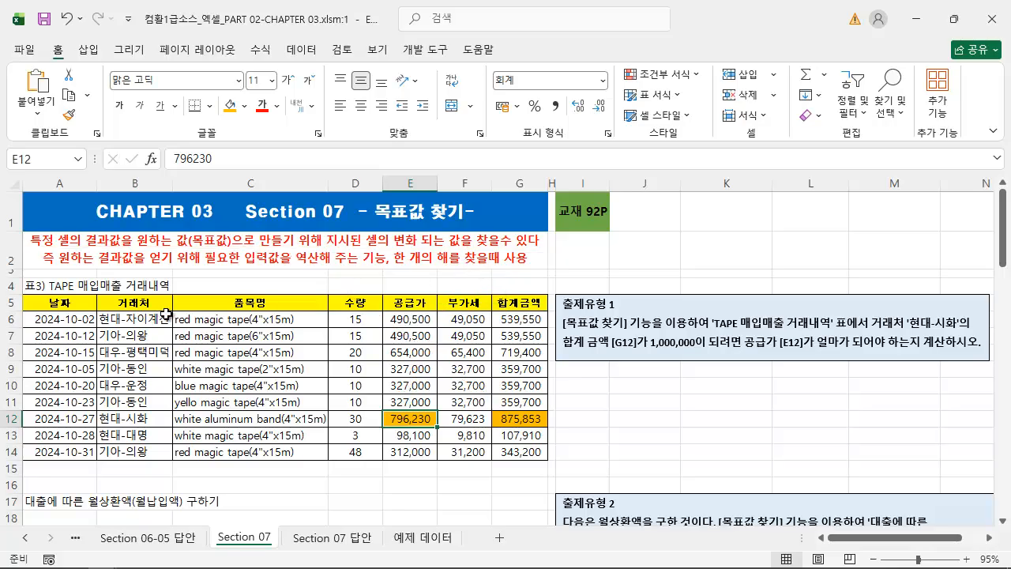
{"action": "key", "text": "ctrl+2"}
{"action": "left_click_drag", "start_coordinate": [44, 267], "coordinate": [536, 268]}
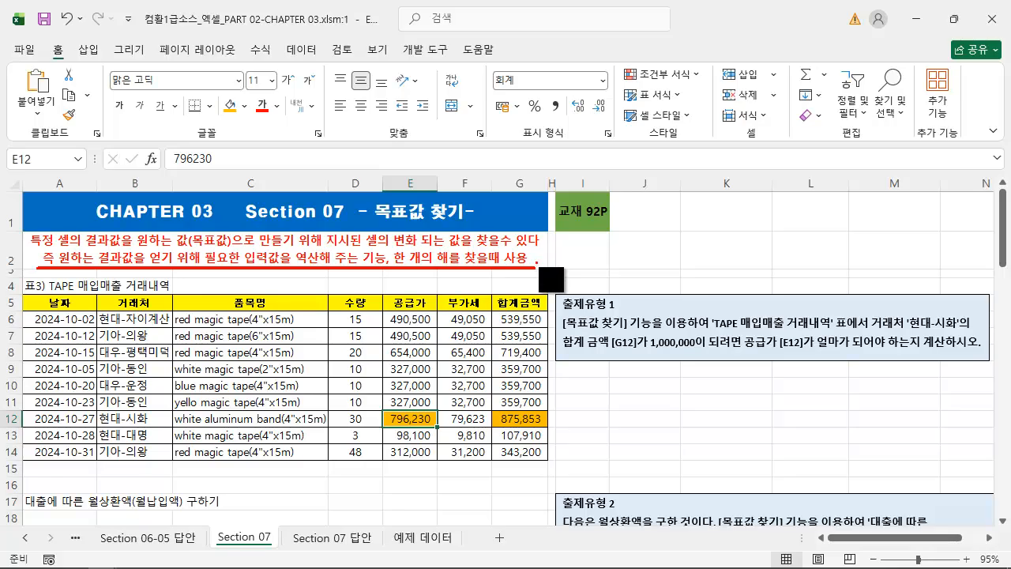
{"action": "key", "text": "Escape"}
{"action": "left_click", "coordinate": [653, 396]}
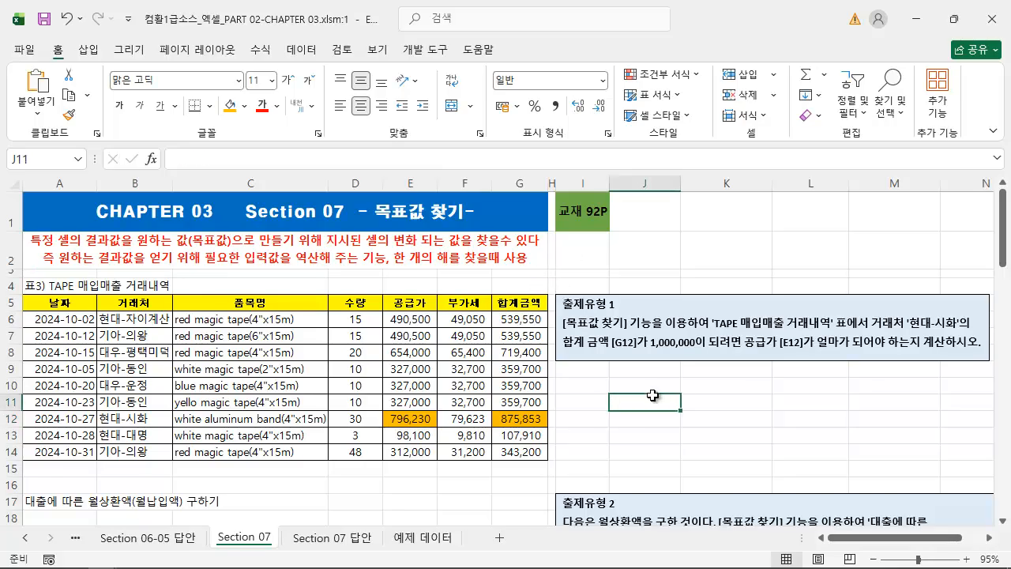
{"action": "left_click", "coordinate": [304, 50]}
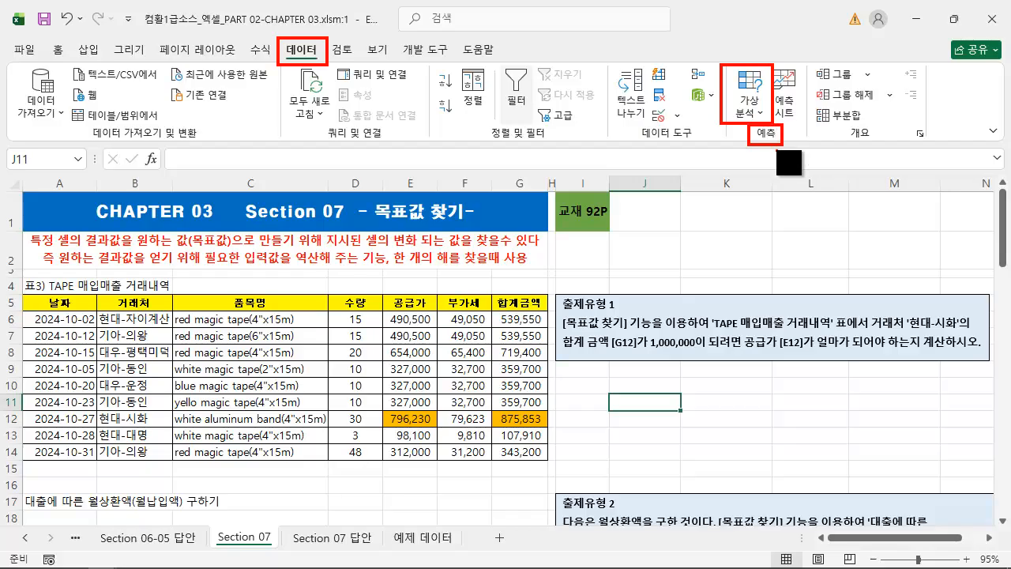
{"action": "left_click", "coordinate": [762, 115]}
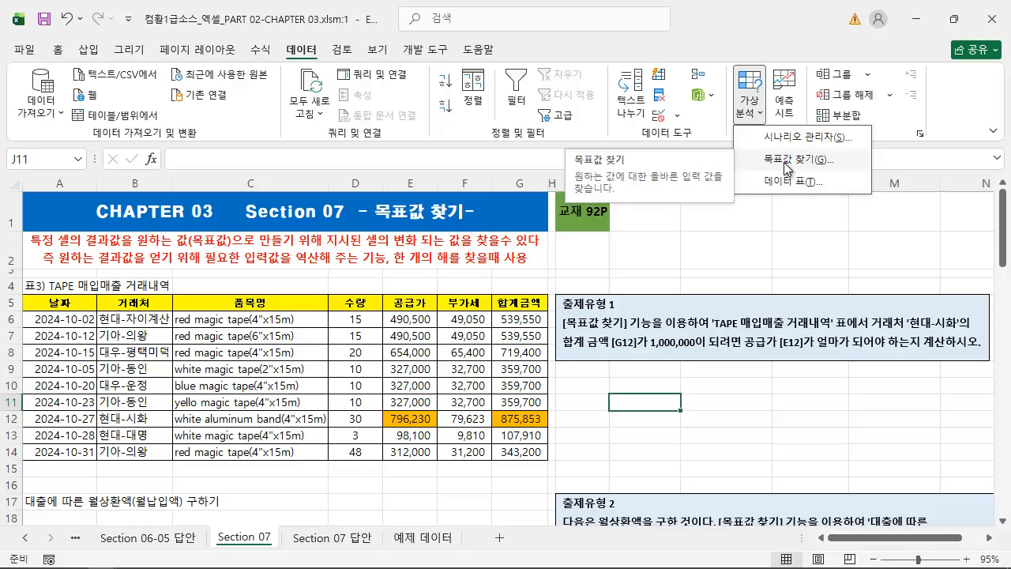
{"action": "left_click", "coordinate": [785, 162]}
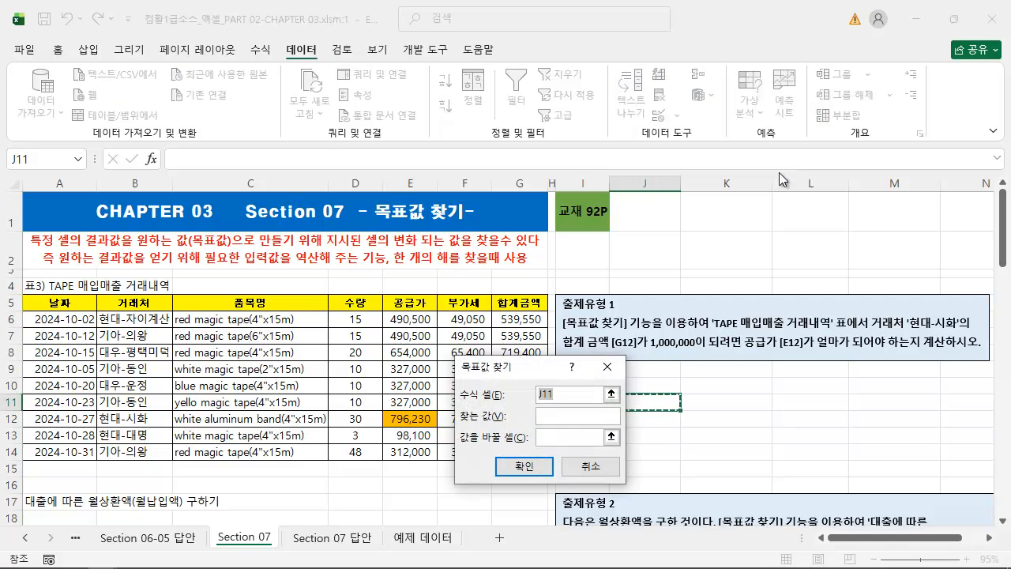
{"action": "left_click_drag", "start_coordinate": [529, 366], "coordinate": [765, 370]}
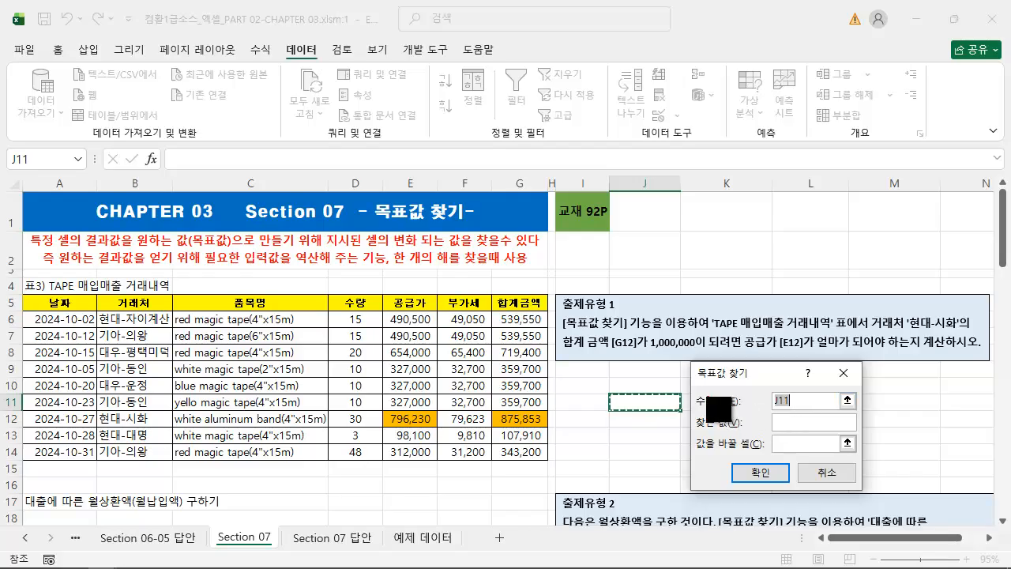
{"action": "left_click_drag", "start_coordinate": [692, 389], "coordinate": [860, 409]}
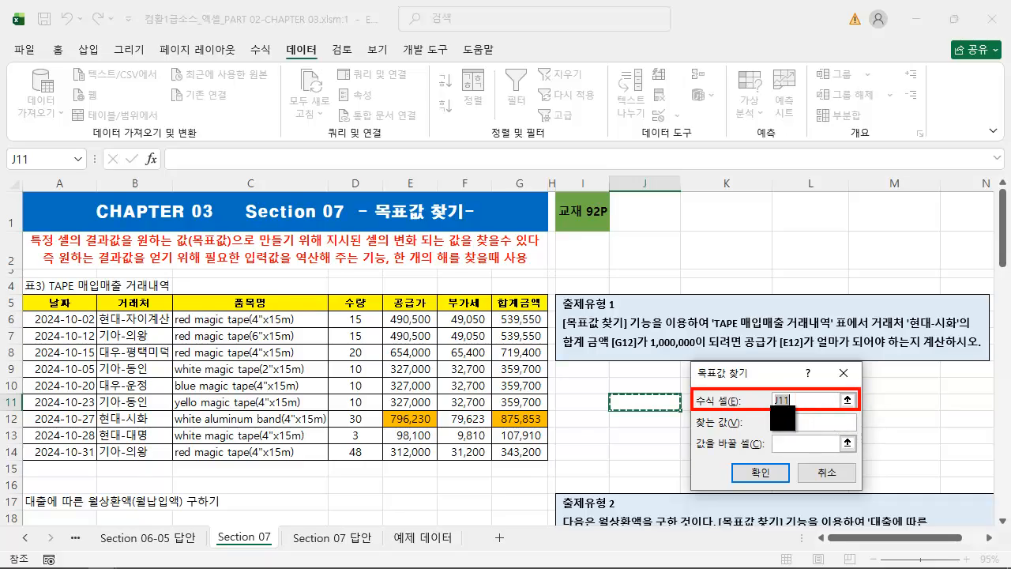
{"action": "left_click_drag", "start_coordinate": [694, 364], "coordinate": [862, 491]}
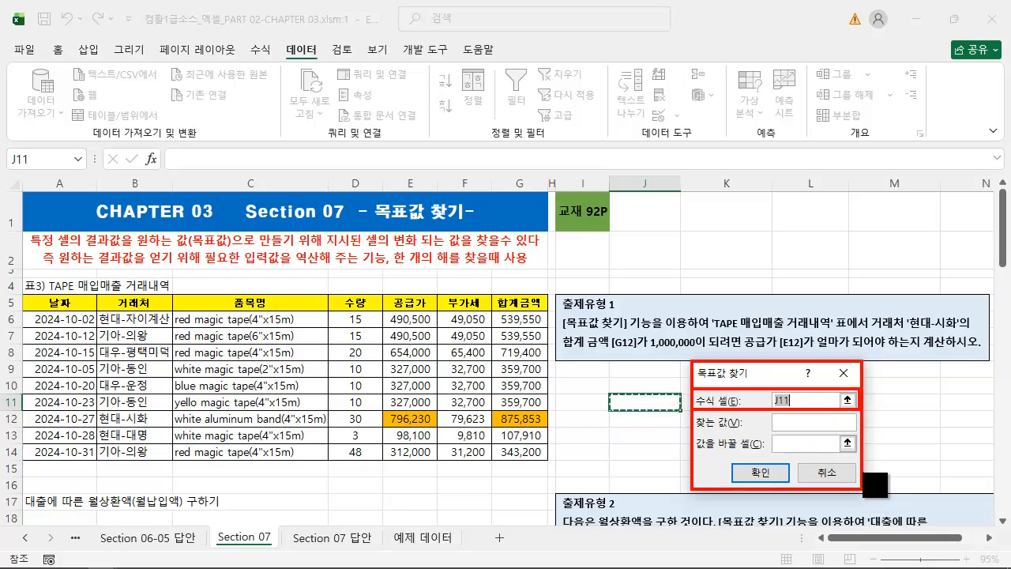
{"action": "key", "text": "Escape"}
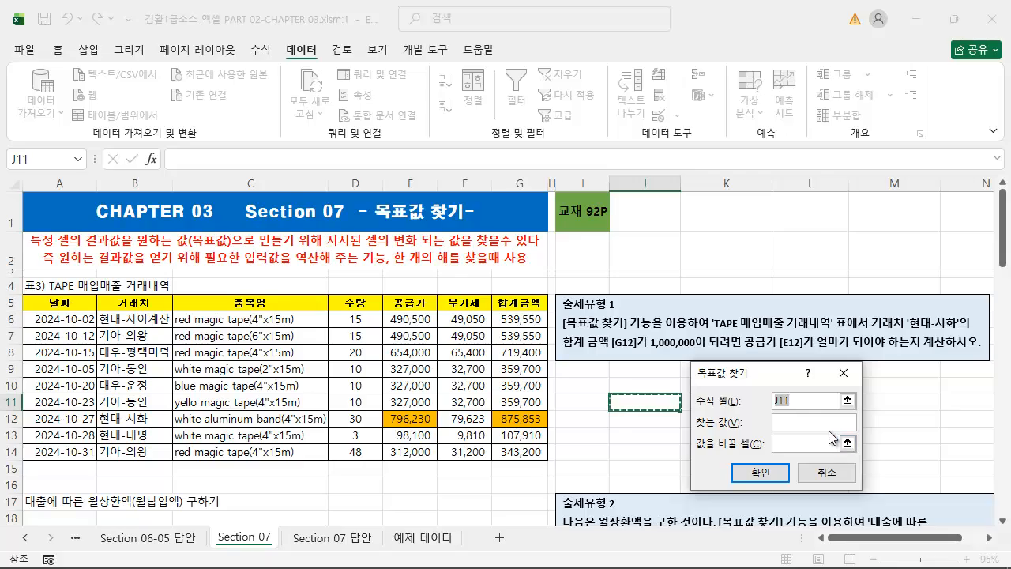
{"action": "key", "text": "ctrl+2"}
{"action": "left_click_drag", "start_coordinate": [689, 391], "coordinate": [815, 412]}
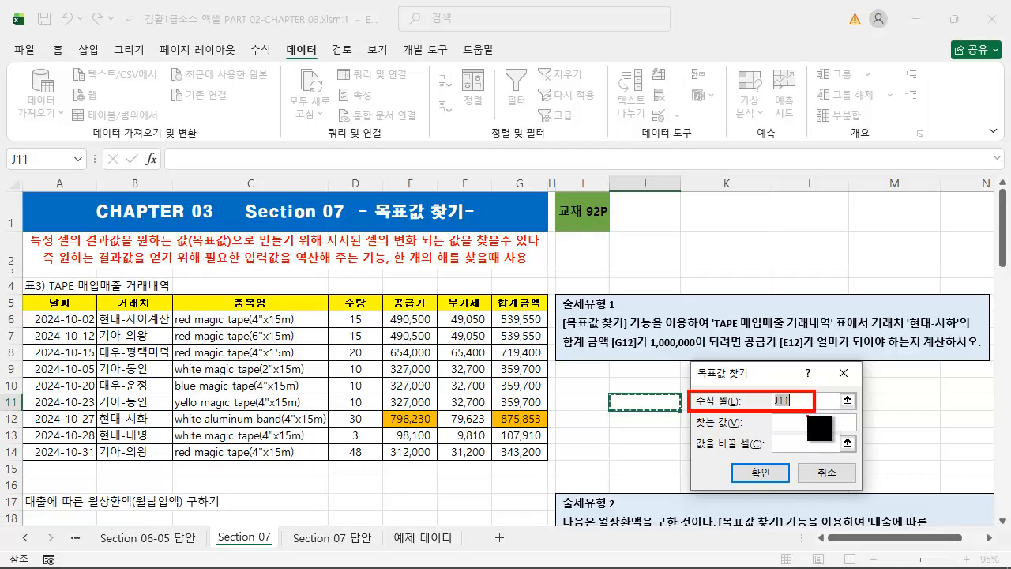
{"action": "key", "text": "Escape"}
{"action": "key", "text": "Escape"}
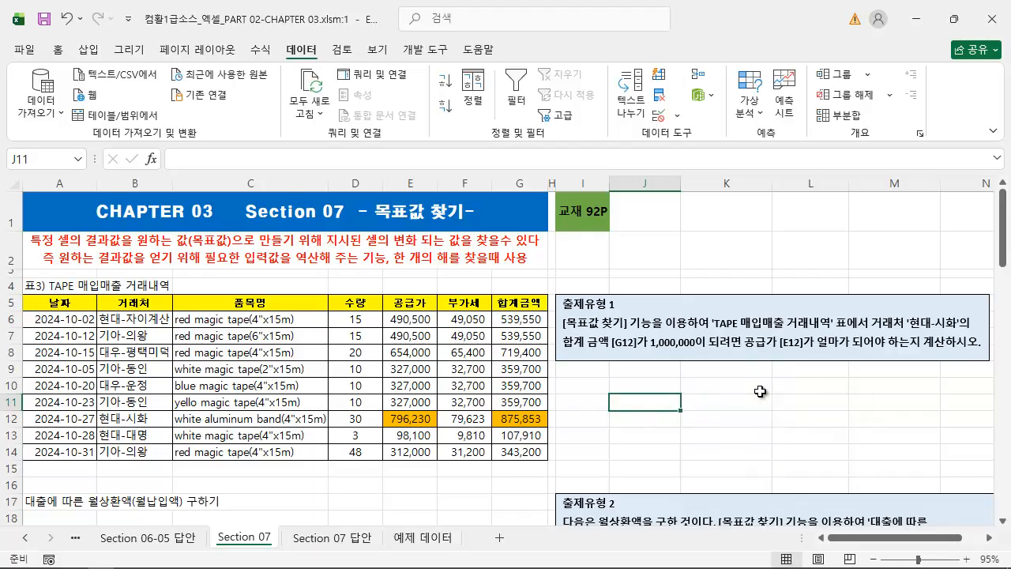
Check the formula in cell G12 and look over the 월상환액 exercise below the TAPE table.
{"action": "double_click", "coordinate": [522, 419]}
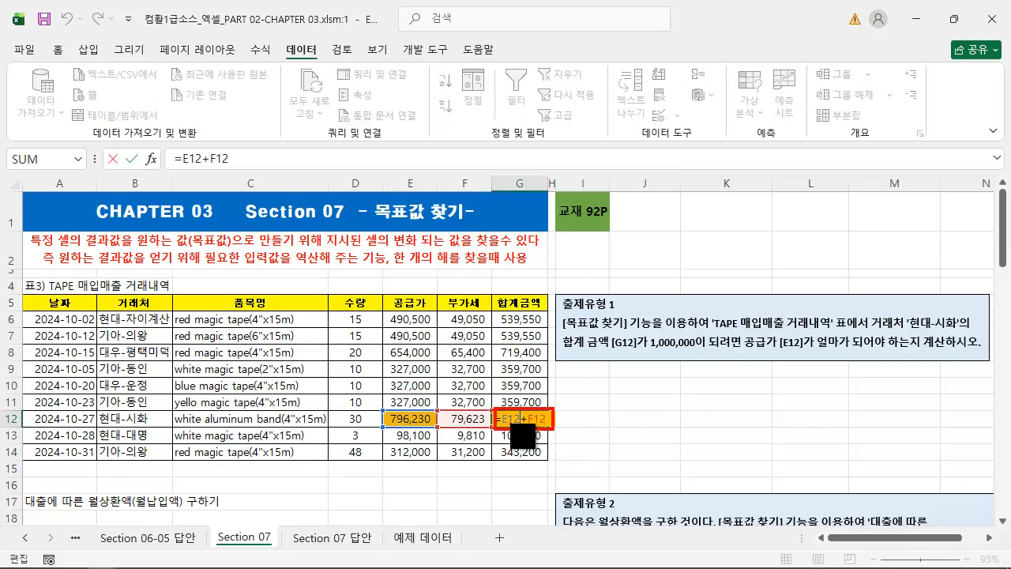
{"action": "key", "text": "Escape"}
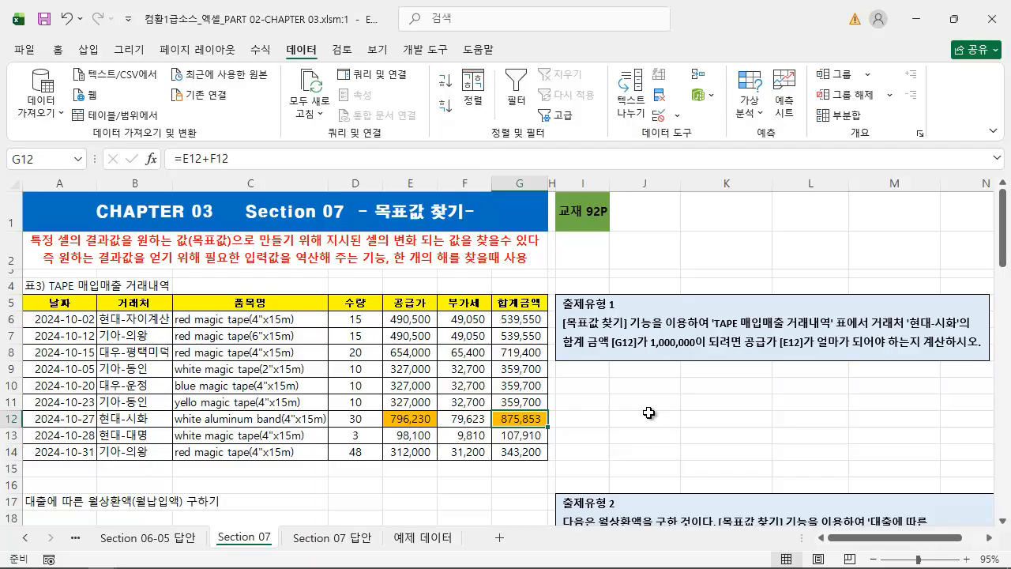
{"action": "scroll", "coordinate": [649, 412], "scroll_direction": "down", "scroll_amount": 4}
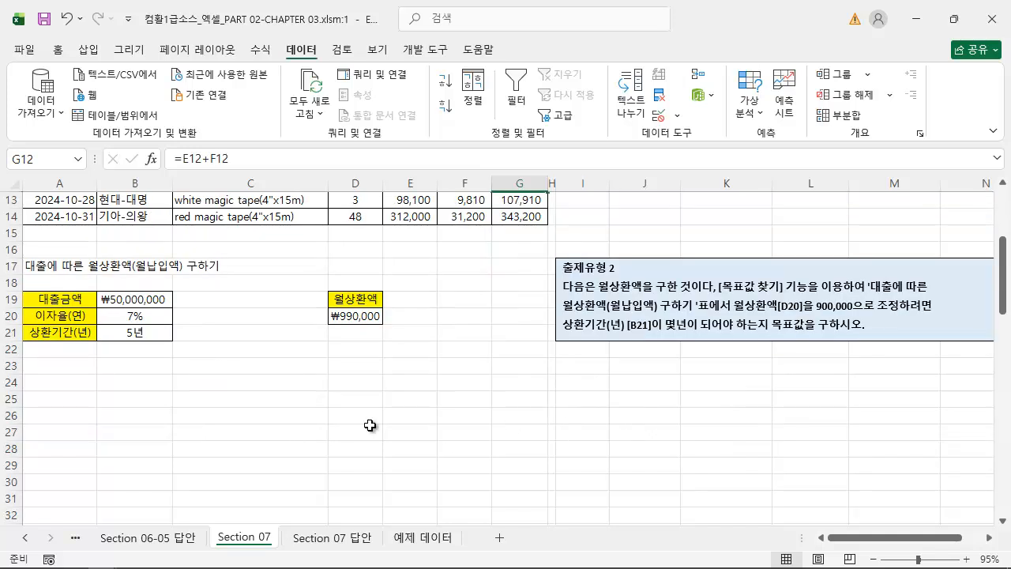
{"action": "scroll", "coordinate": [312, 363], "scroll_direction": "up", "scroll_amount": 4}
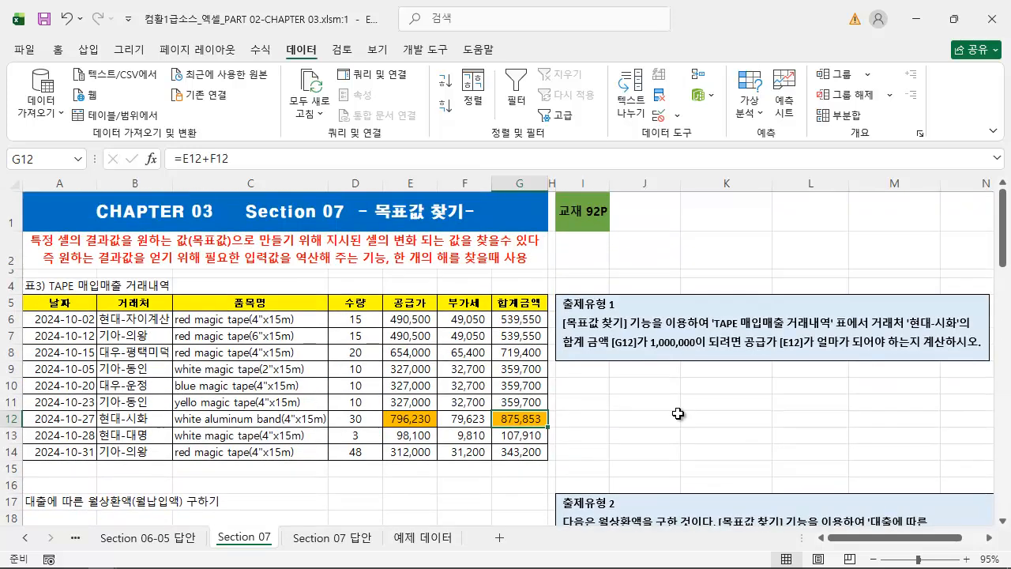
Check which cells the 합계금액 formula in G12 references, leaving the formula as it is.
{"action": "left_click", "coordinate": [637, 388]}
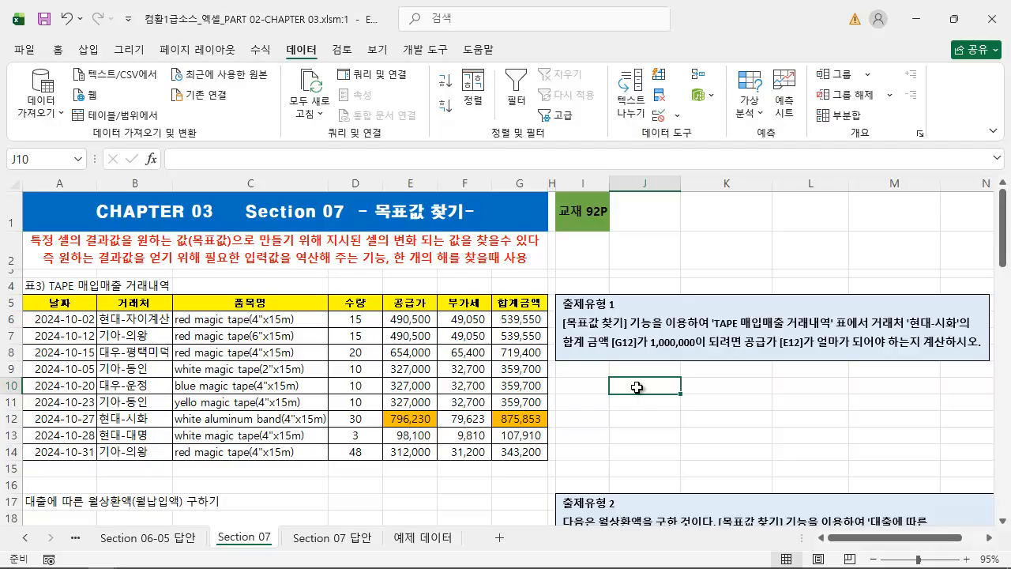
{"action": "double_click", "coordinate": [531, 420]}
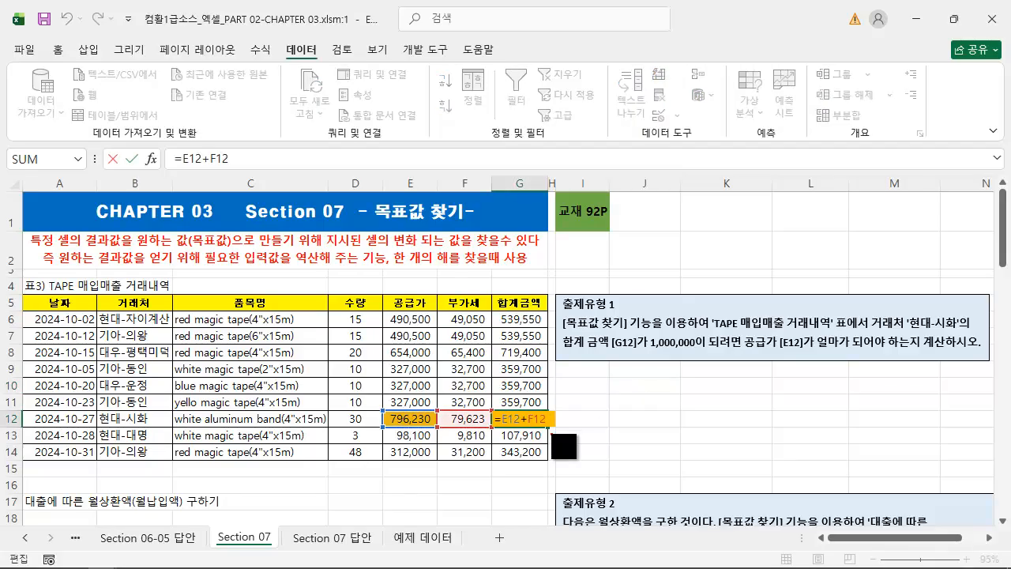
{"action": "left_click", "coordinate": [648, 402]}
{"action": "key", "text": "Escape"}
{"action": "left_click", "coordinate": [695, 402]}
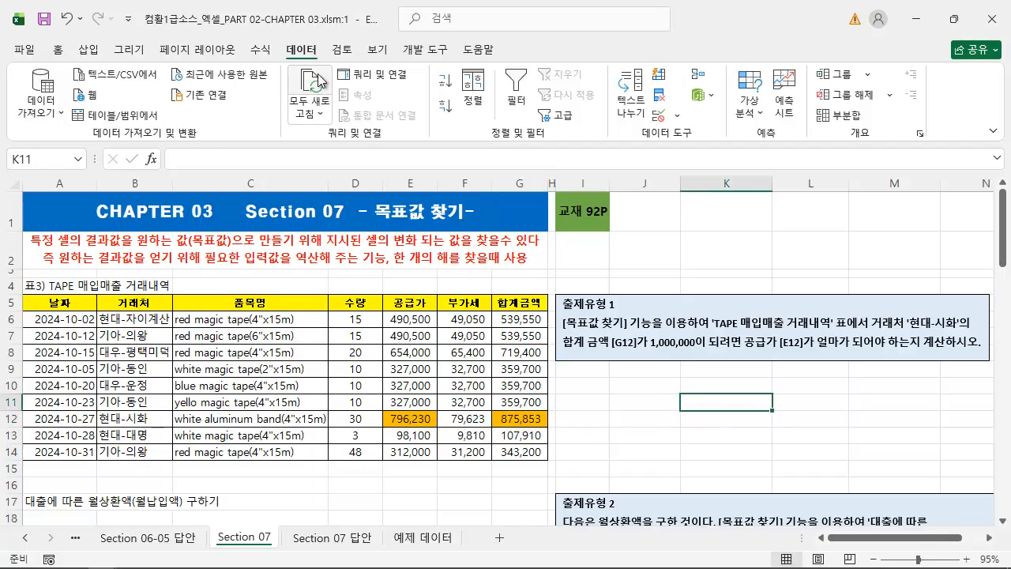
Start Goal Seek and set the 현대-시화 합계금액 cell G12 as the formula cell (수식 셀).
{"action": "left_click", "coordinate": [749, 111]}
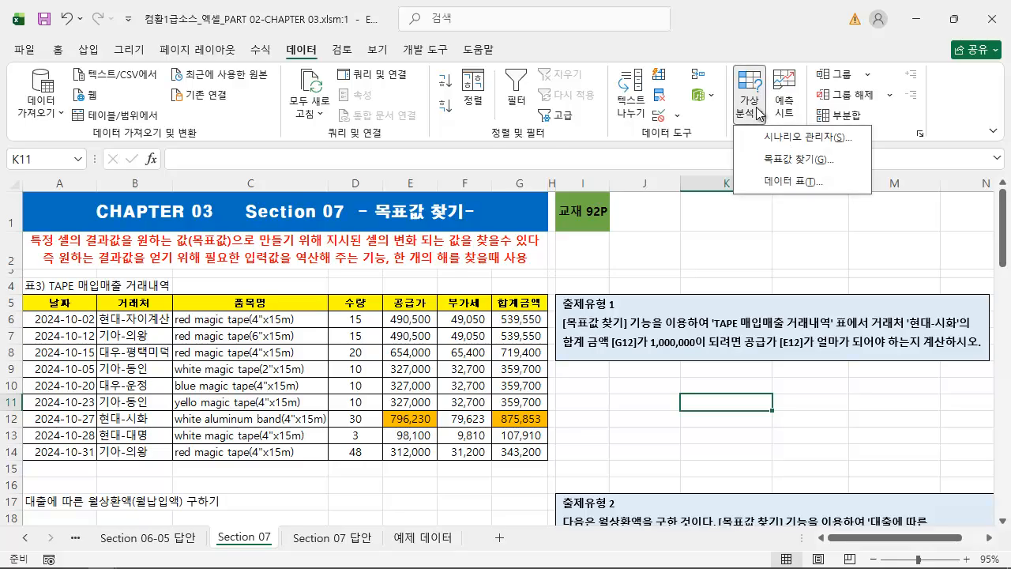
{"action": "left_click", "coordinate": [789, 160]}
{"action": "mouse_move", "coordinate": [733, 378]}
{"action": "left_mouse_down"}
{"action": "mouse_move", "coordinate": [662, 384]}
{"action": "mouse_move", "coordinate": [751, 416]}
{"action": "left_mouse_up"}
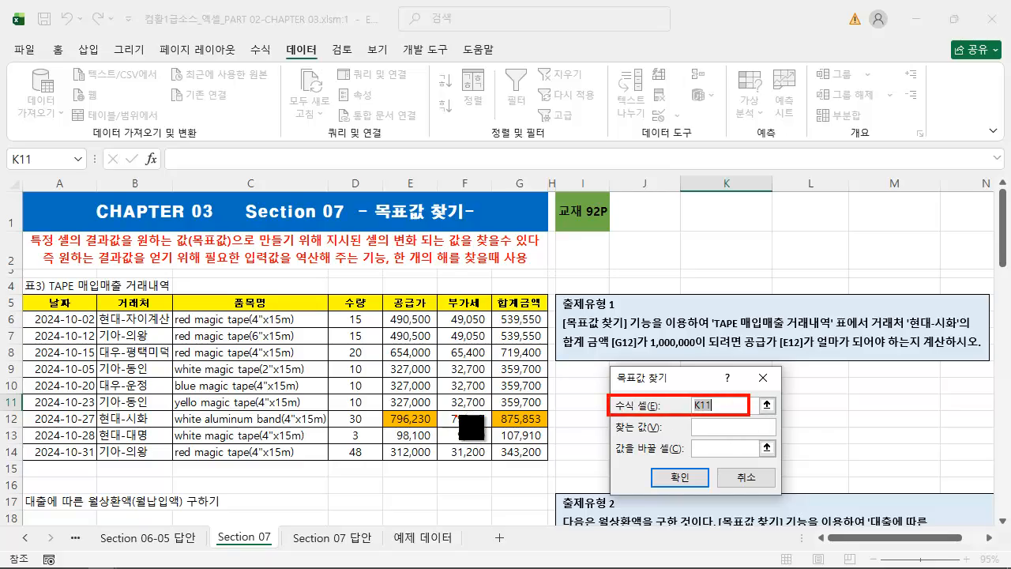
{"action": "key", "text": "Escape"}
{"action": "left_click", "coordinate": [528, 420]}
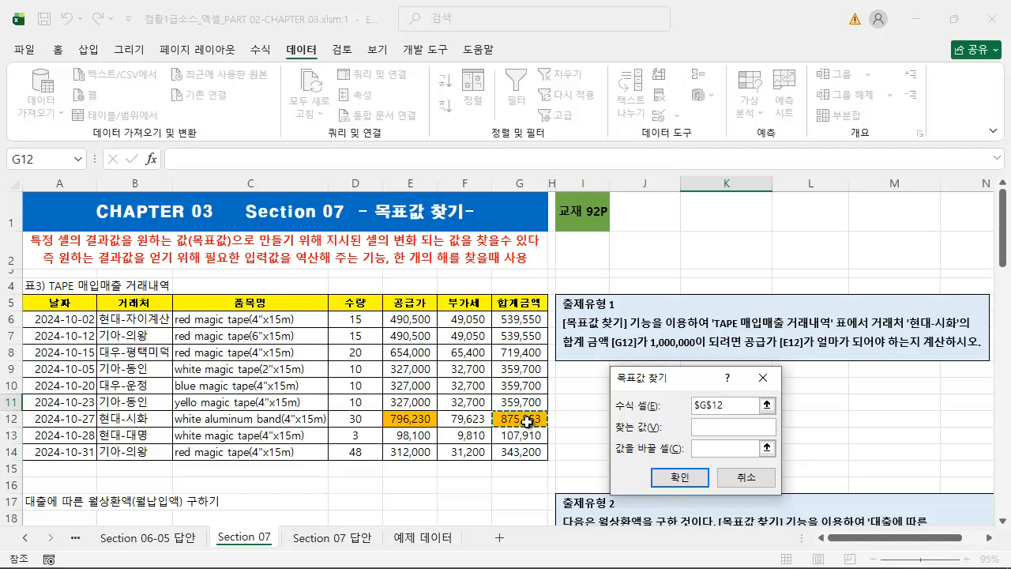
{"action": "key", "text": "ctrl+2"}
{"action": "left_click_drag", "start_coordinate": [549, 415], "coordinate": [701, 412]}
{"action": "key", "text": "Escape"}
Set the Goal Seek target value (찾는 값) to 1000000.
{"action": "left_click", "coordinate": [708, 426]}
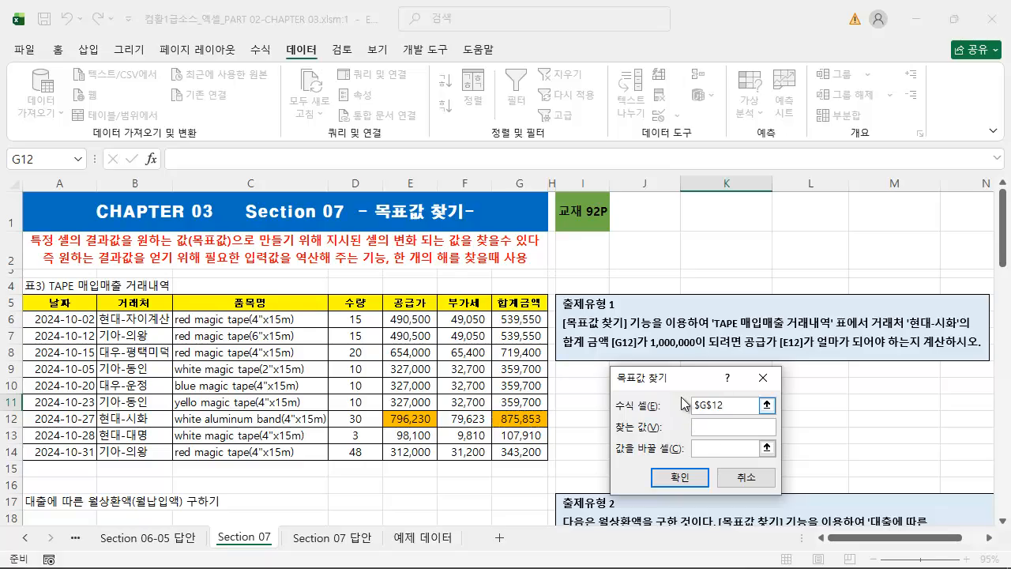
{"action": "left_click_drag", "start_coordinate": [679, 377], "coordinate": [625, 382]}
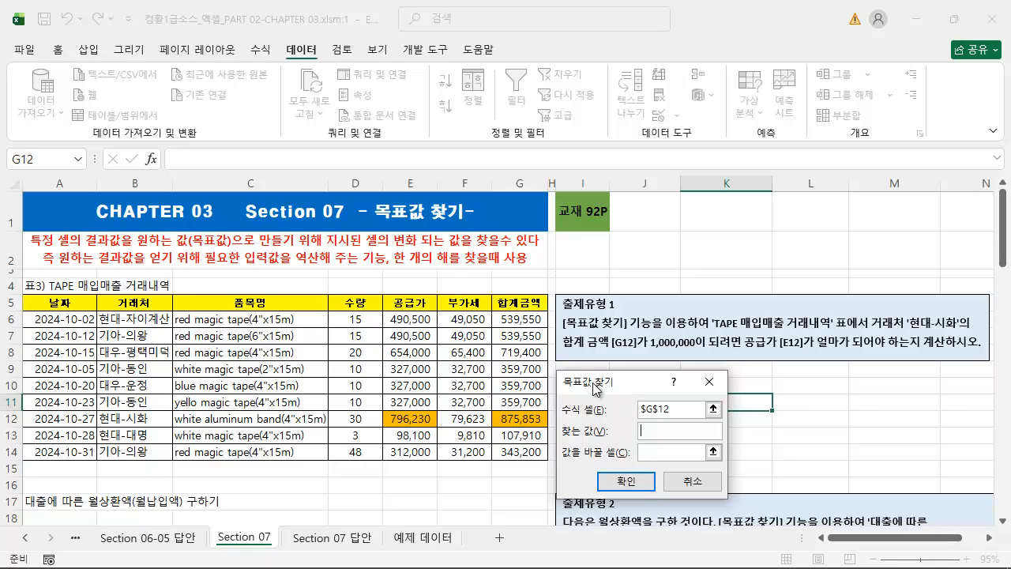
{"action": "key", "text": "ctrl+2"}
{"action": "left_click_drag", "start_coordinate": [558, 422], "coordinate": [726, 440]}
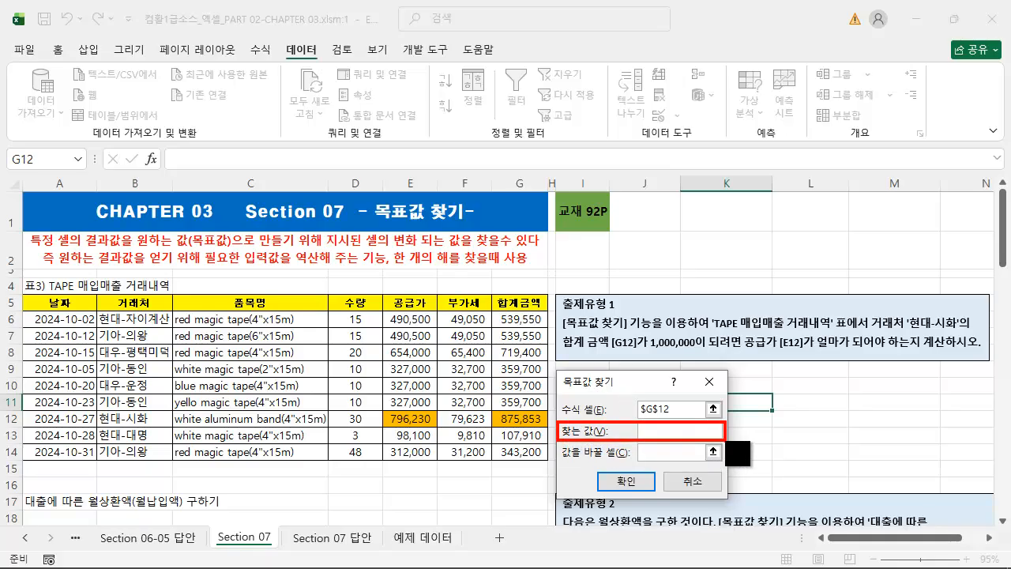
{"action": "left_click_drag", "start_coordinate": [611, 351], "coordinate": [708, 352]}
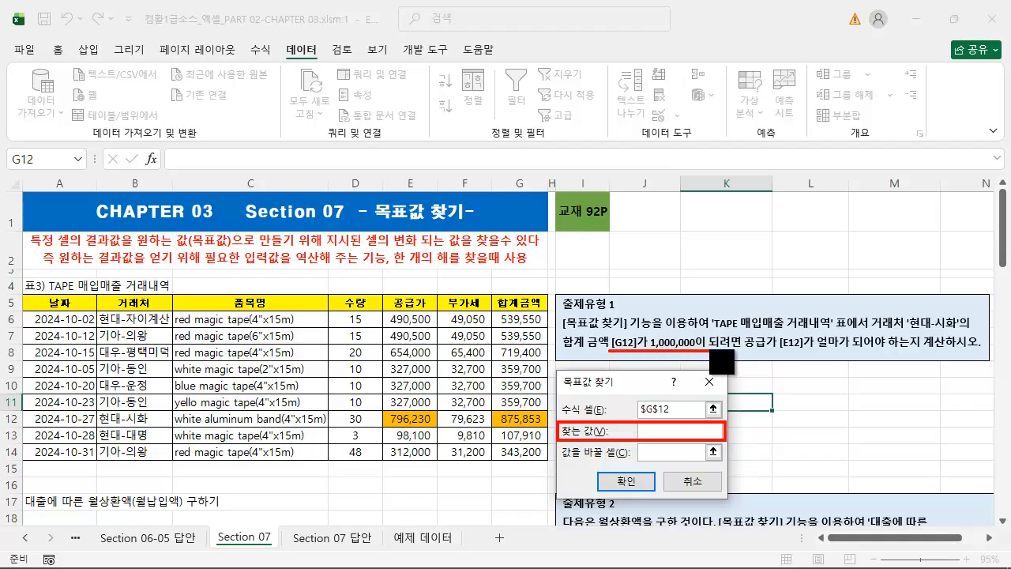
{"action": "key", "text": "Escape"}
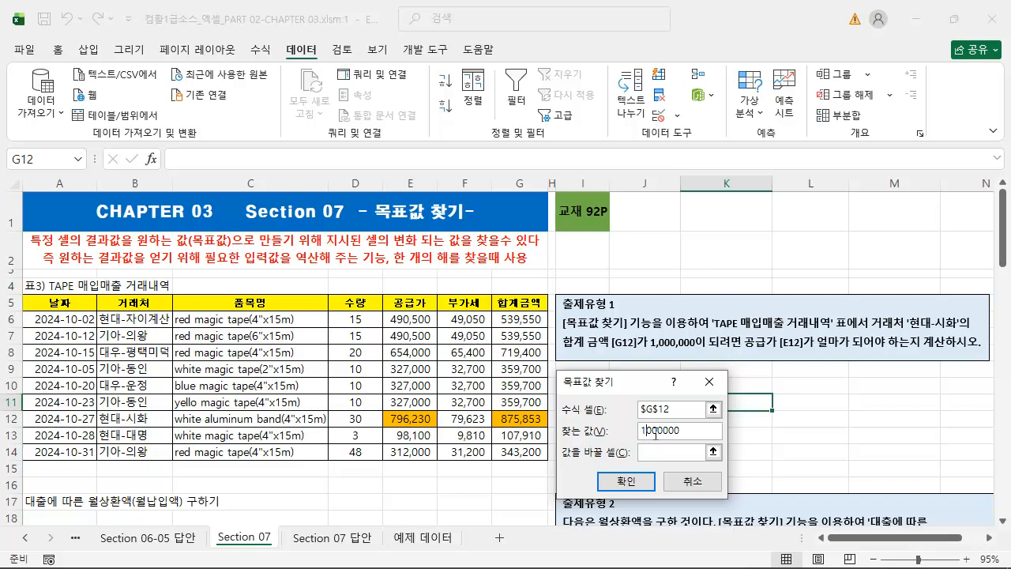
{"action": "double_click", "coordinate": [655, 434]}
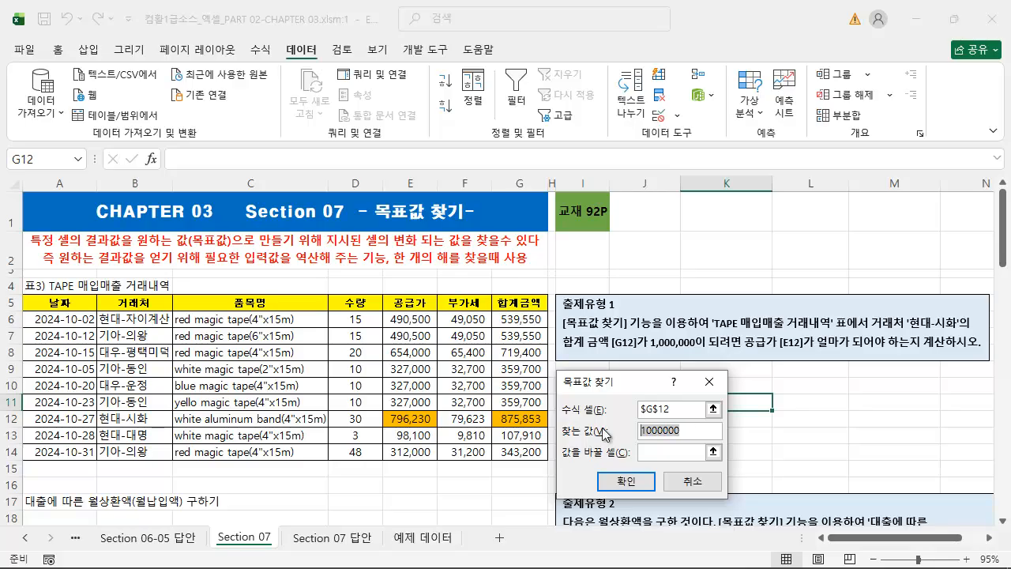
{"action": "left_click", "coordinate": [706, 431]}
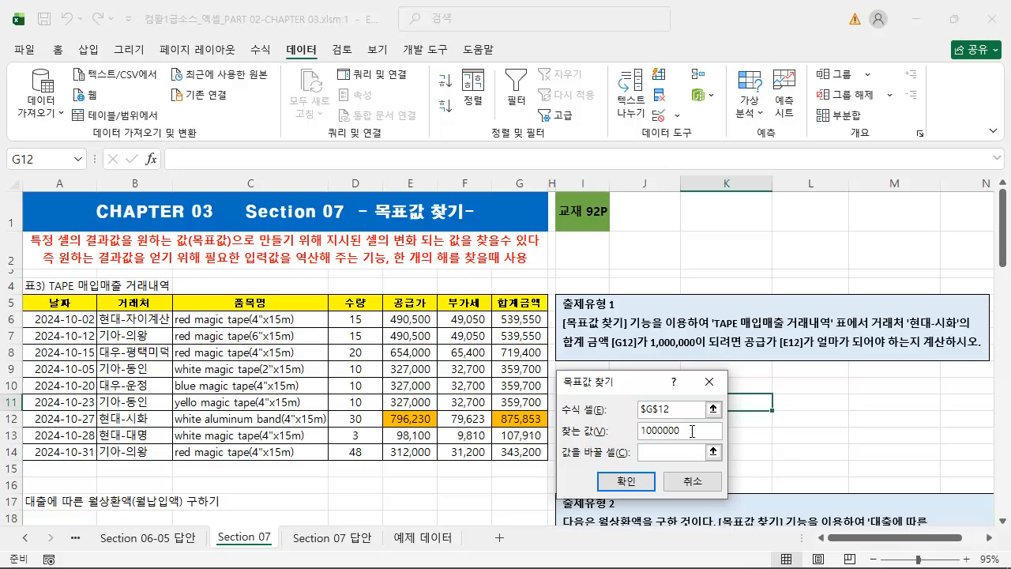
{"action": "left_click_drag", "start_coordinate": [692, 431], "coordinate": [627, 429]}
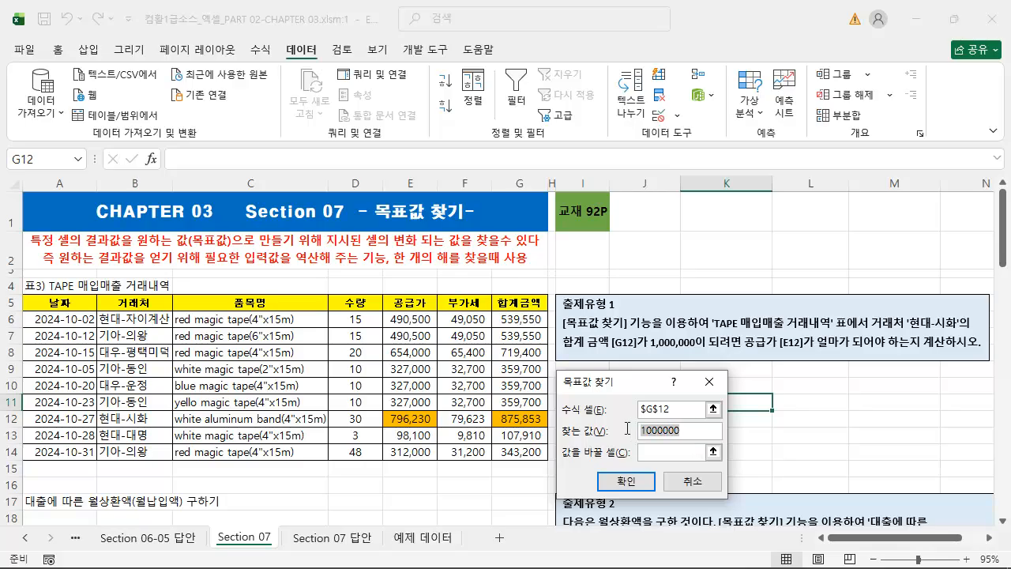
{"action": "left_click", "coordinate": [689, 434]}
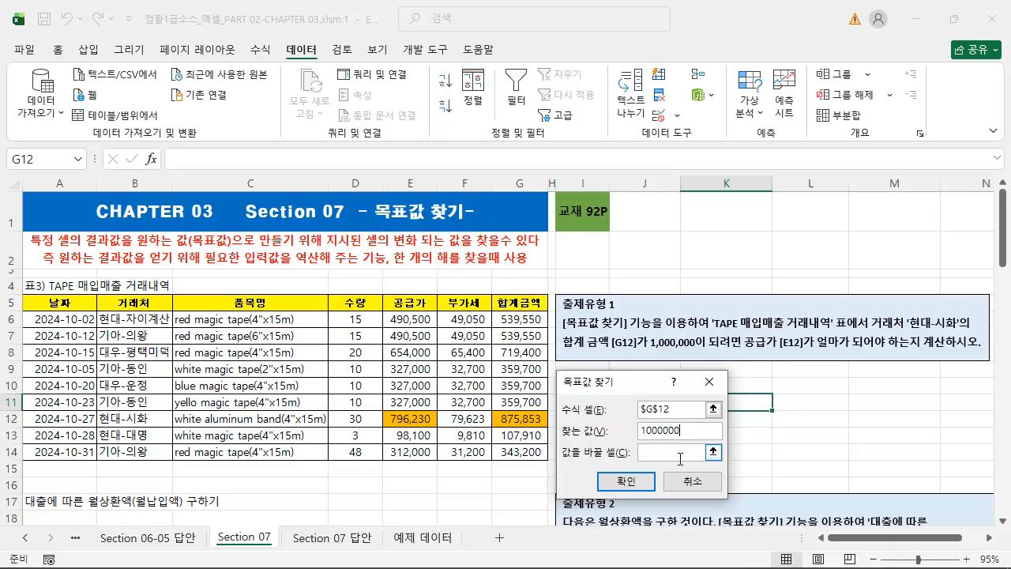
Set the 현대-시화 공급가 cell E12 as the Goal Seek changing cell (값을 바꿀 셀).
{"action": "left_click", "coordinate": [673, 455]}
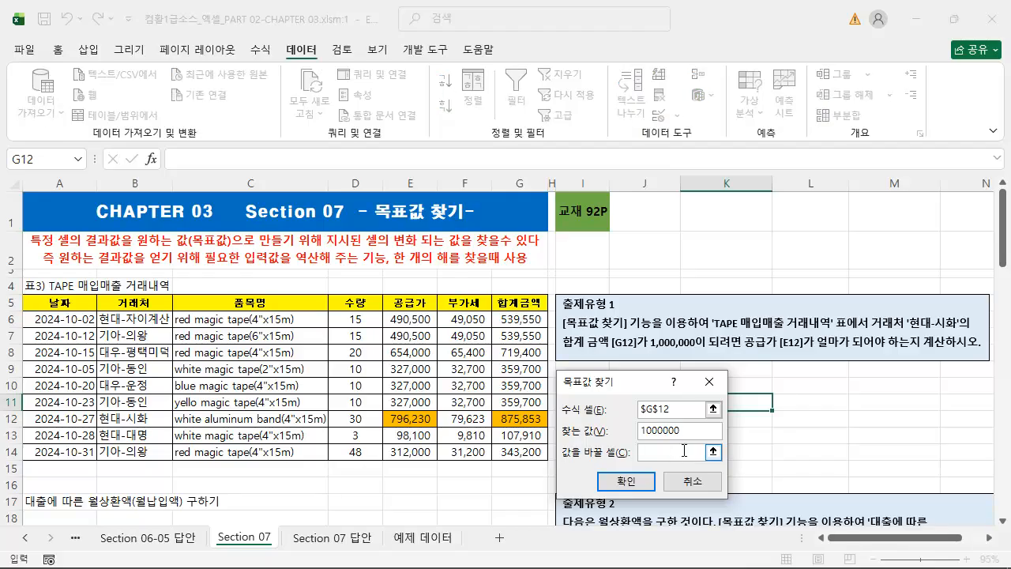
{"action": "left_click_drag", "start_coordinate": [555, 440], "coordinate": [629, 465]}
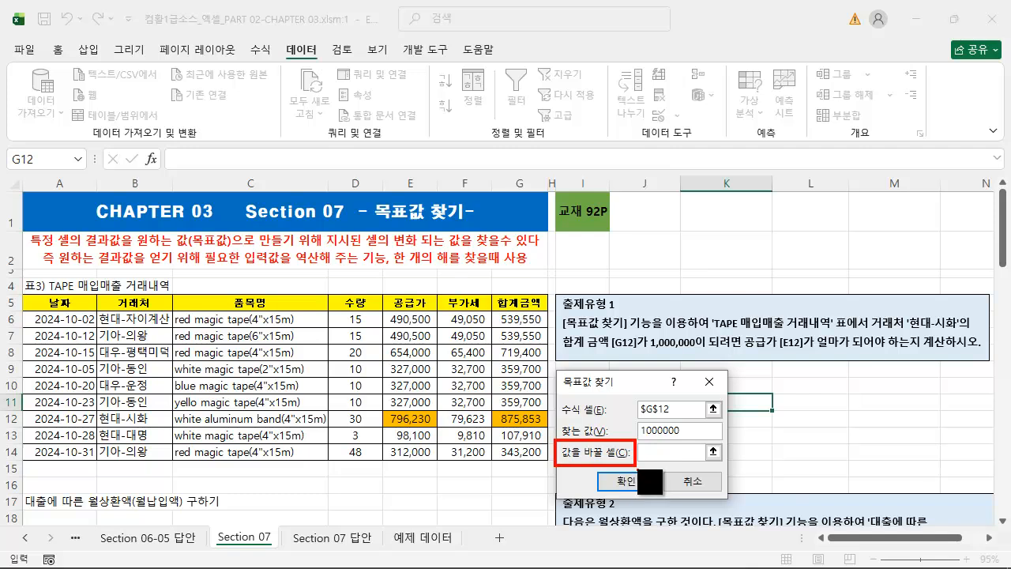
{"action": "key", "text": "Escape"}
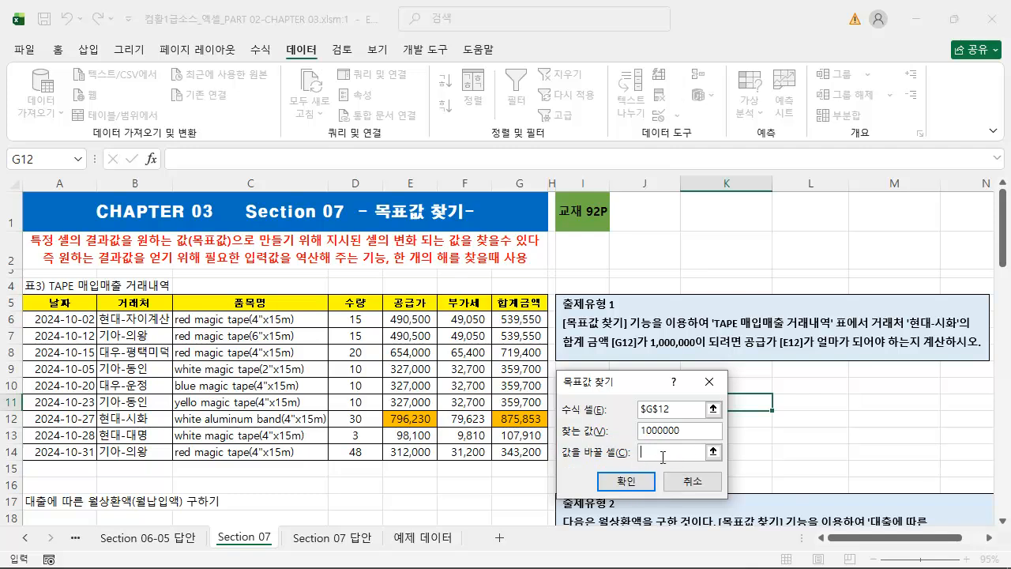
{"action": "left_click", "coordinate": [424, 419]}
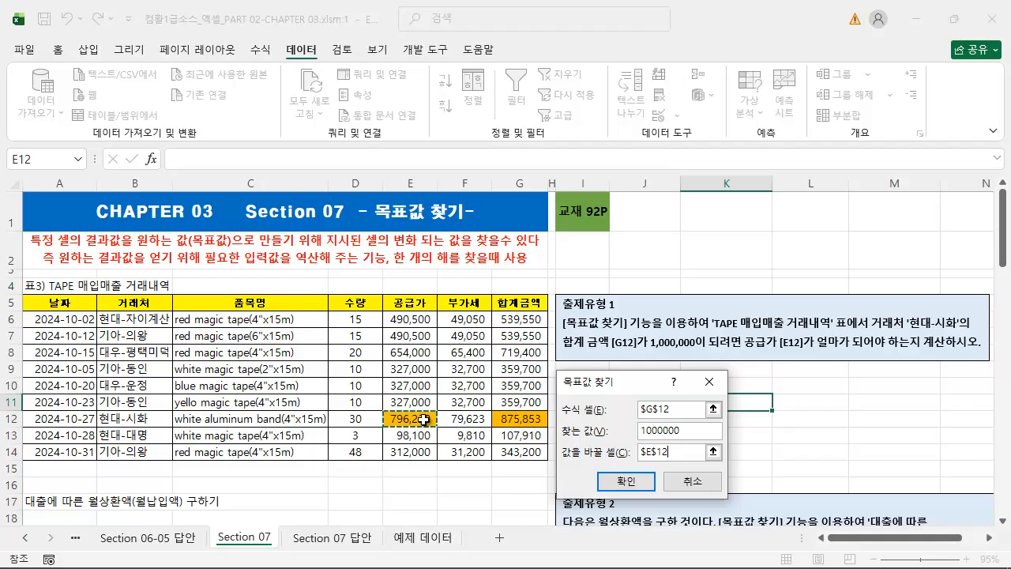
Run the goal seek, compare cells E12 and G12 with the status report, and accept the solution.
{"action": "left_click", "coordinate": [621, 482]}
{"action": "left_click_drag", "start_coordinate": [610, 382], "coordinate": [692, 384]}
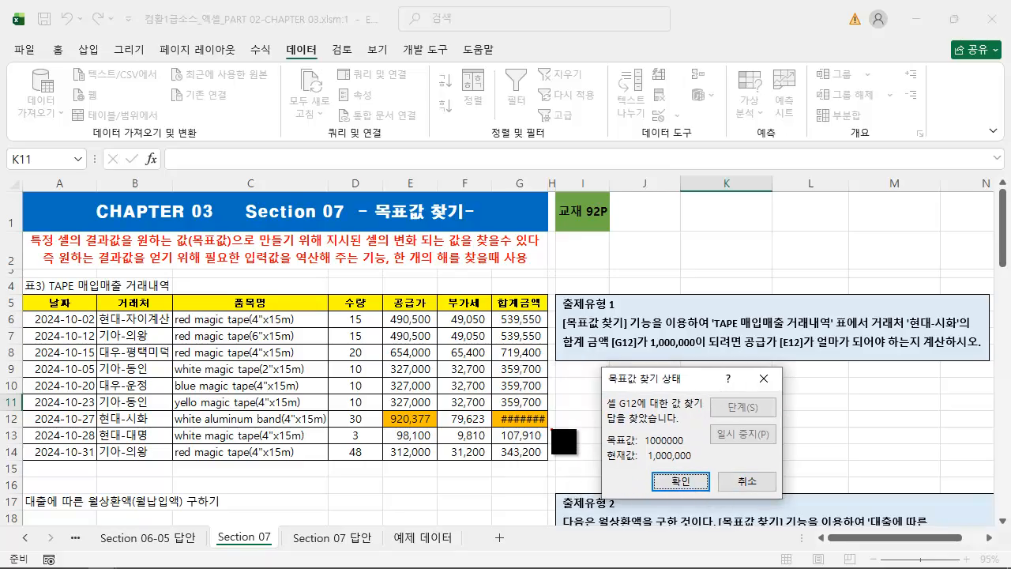
{"action": "left_click_drag", "start_coordinate": [552, 424], "coordinate": [634, 453]}
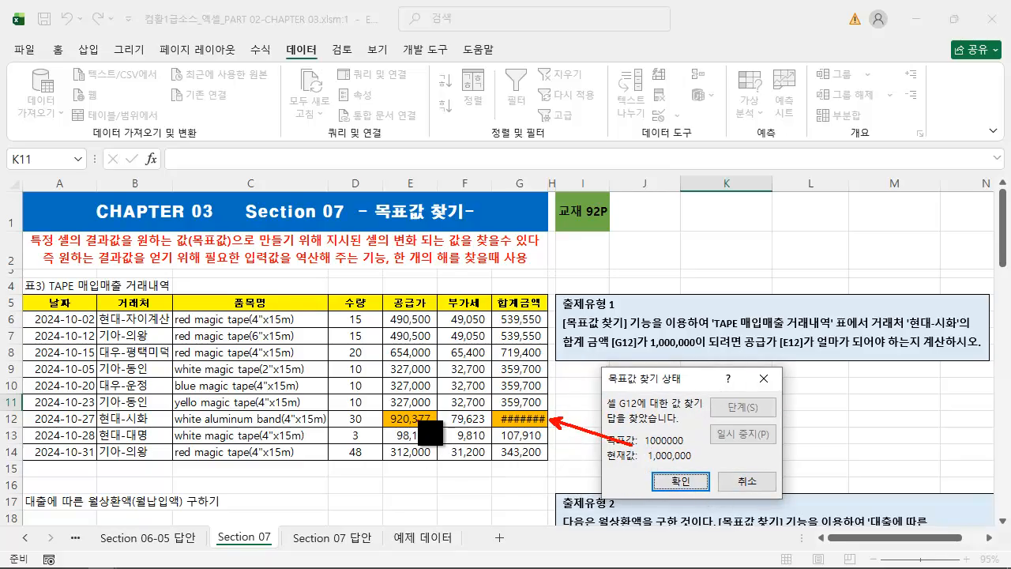
{"action": "left_click_drag", "start_coordinate": [436, 426], "coordinate": [533, 495]}
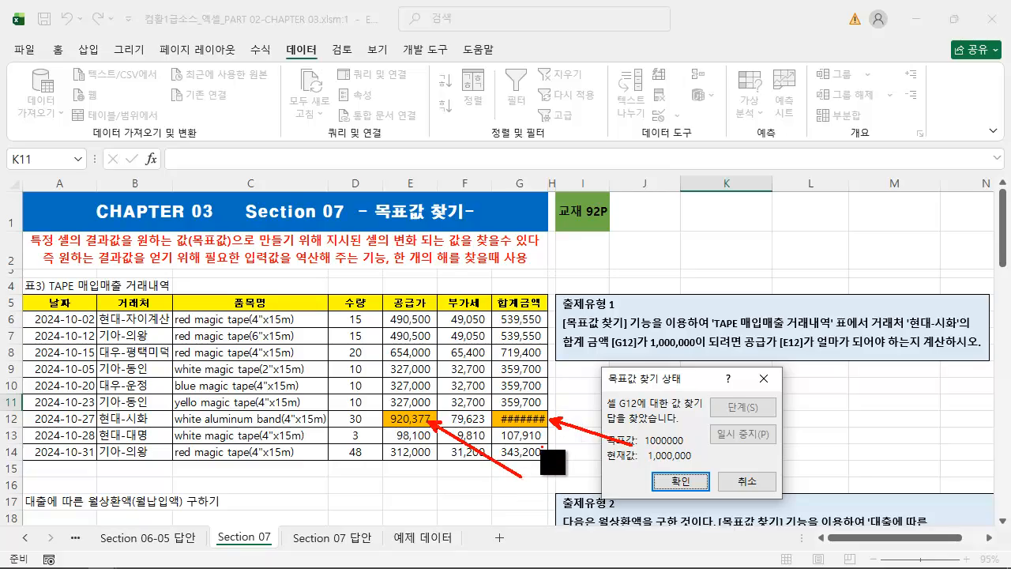
{"action": "left_click", "coordinate": [676, 482]}
Autofit the width of the 합계금액 column G so that the G12 total fits.
{"action": "left_click", "coordinate": [527, 420]}
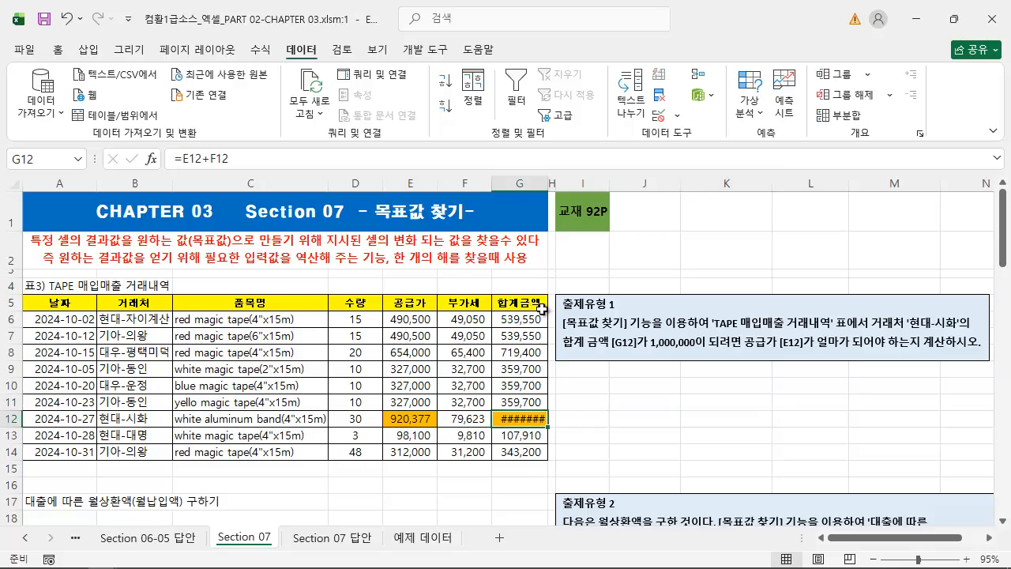
{"action": "double_click", "coordinate": [548, 183]}
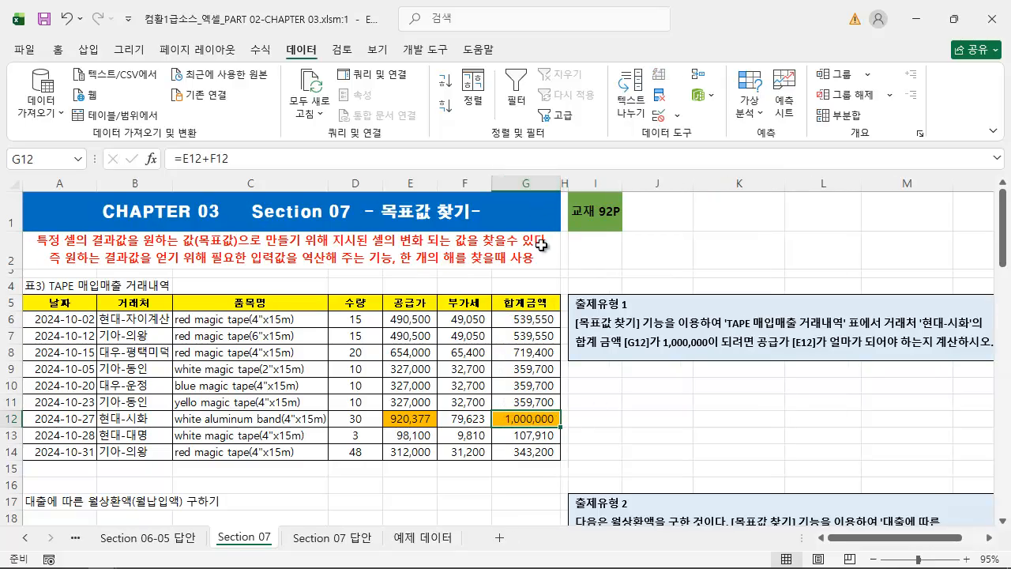
{"action": "left_click", "coordinate": [630, 387]}
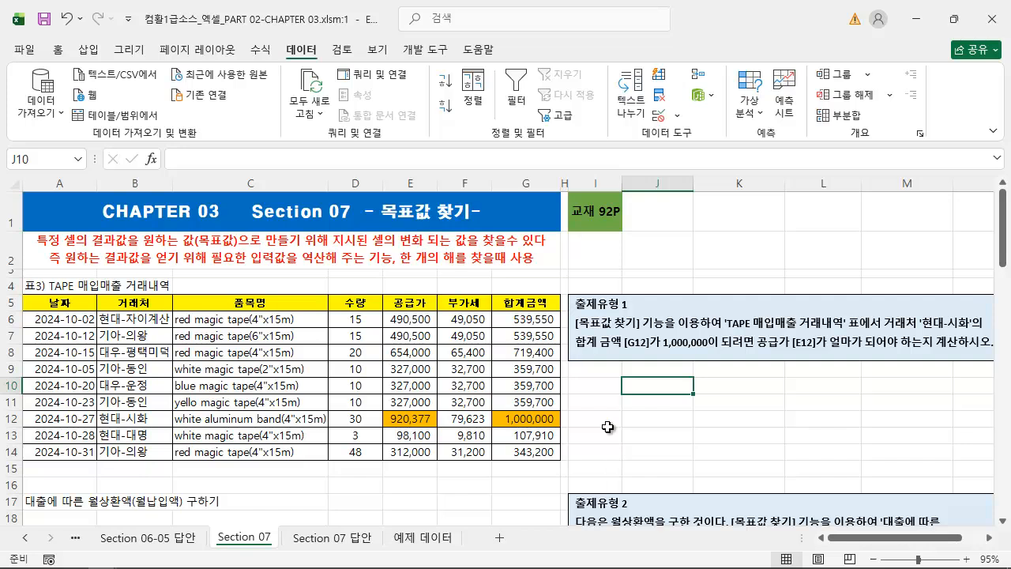
{"action": "left_click", "coordinate": [657, 404]}
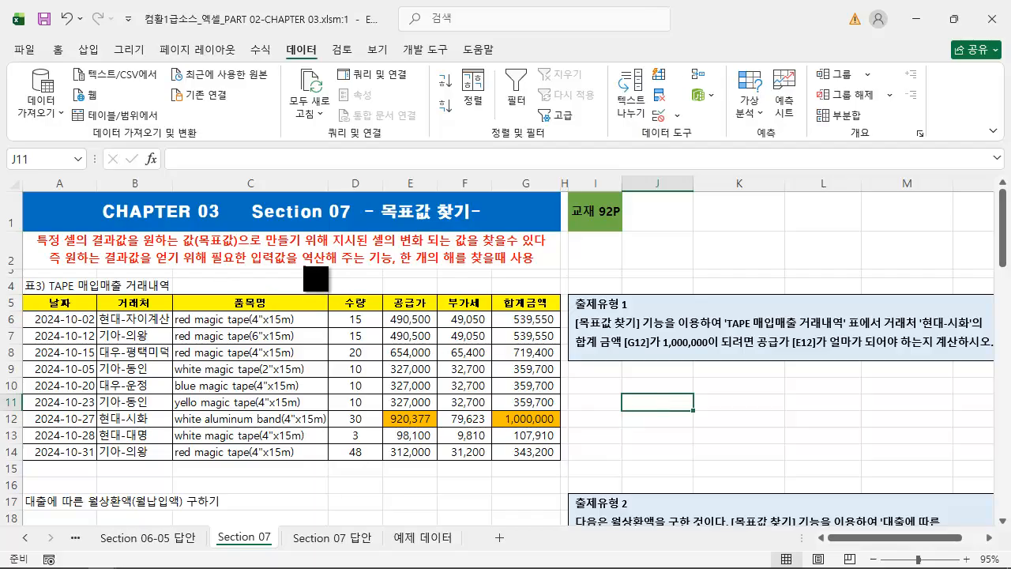
{"action": "left_click_drag", "start_coordinate": [297, 267], "coordinate": [399, 267]}
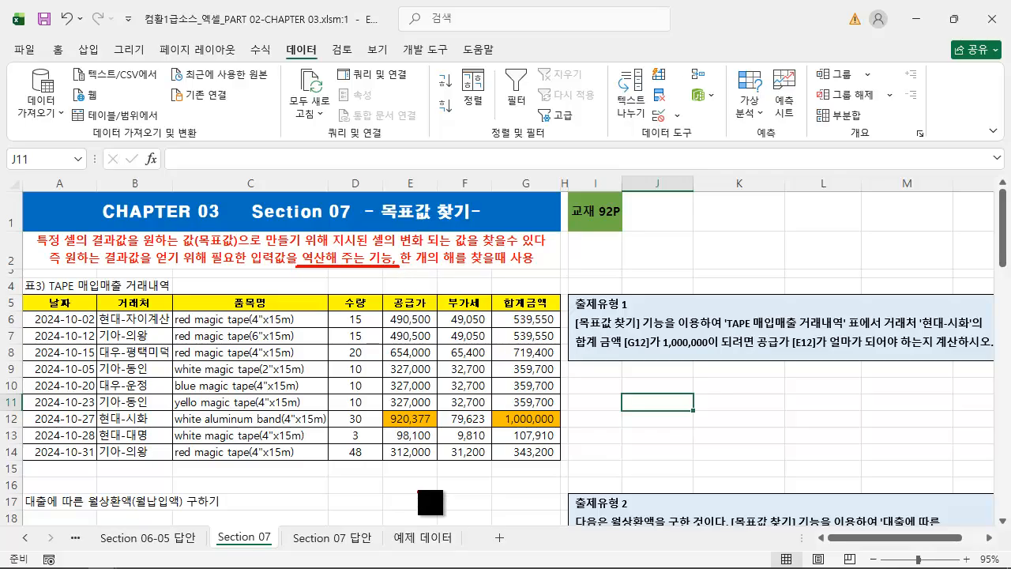
{"action": "left_click_drag", "start_coordinate": [412, 412], "coordinate": [360, 270]}
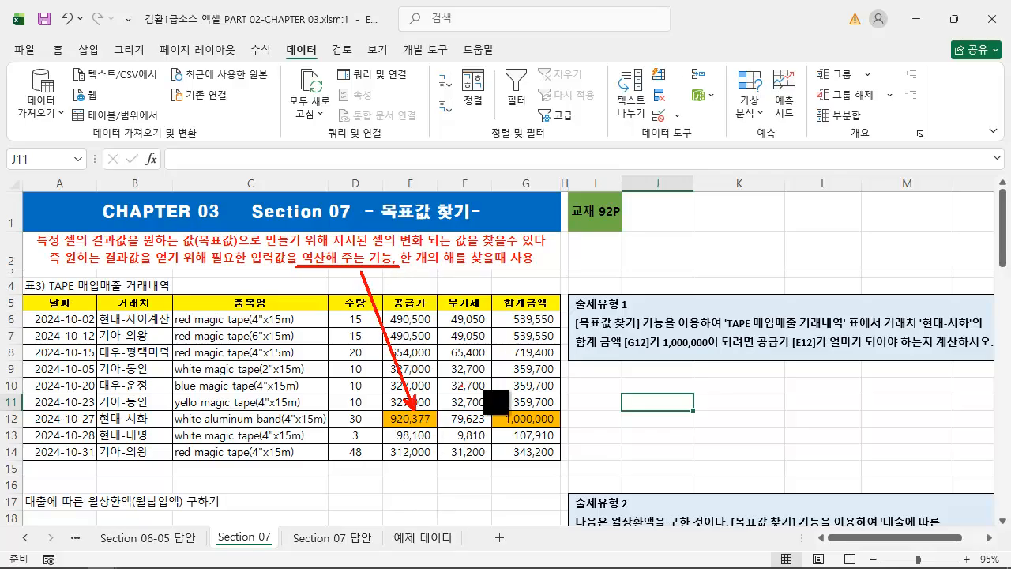
{"action": "key", "text": "Escape"}
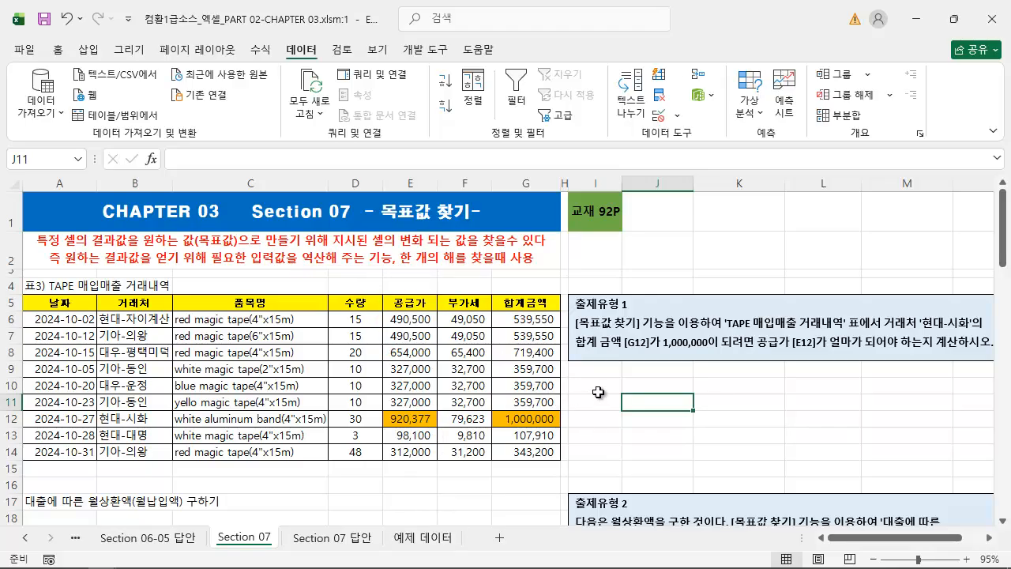
{"action": "left_click", "coordinate": [800, 418]}
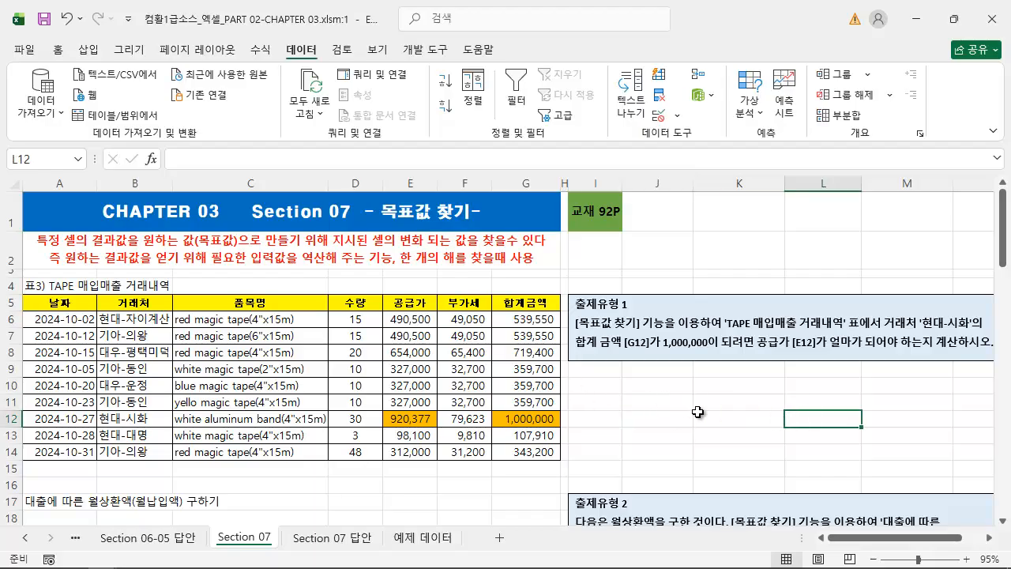
Read the 출제유형 2 task and locate its 월상환액 cell D20 and 상환기간 cell B21 in the loan table.
{"action": "scroll", "coordinate": [673, 410], "scroll_direction": "down", "scroll_amount": 3}
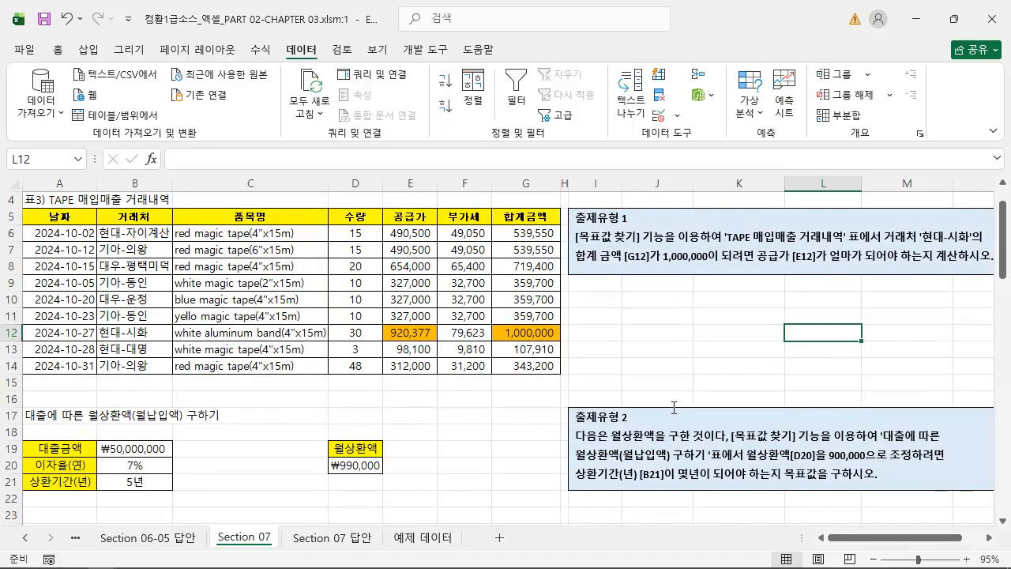
{"action": "scroll", "coordinate": [674, 407], "scroll_direction": "down", "scroll_amount": 2}
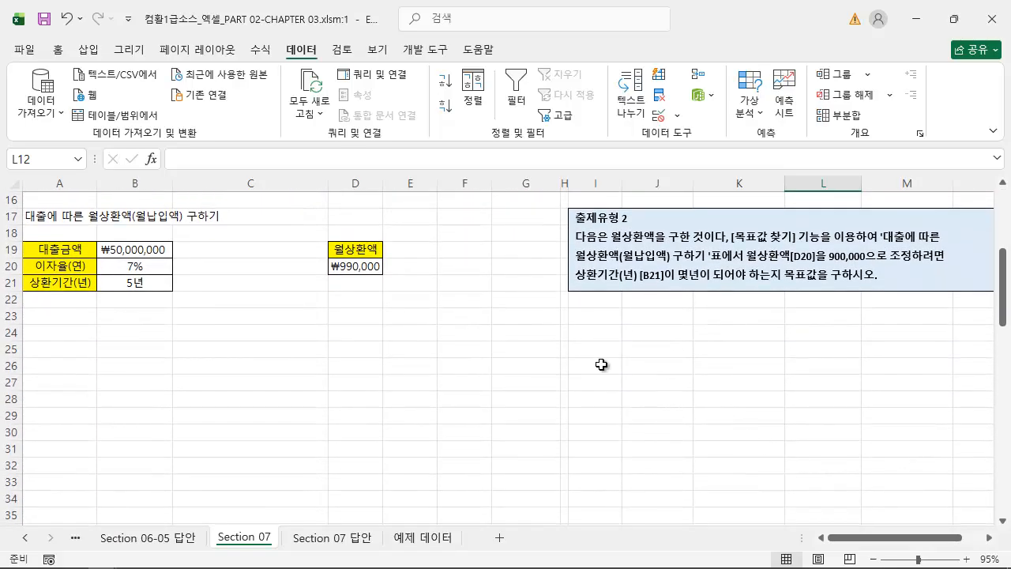
{"action": "left_click", "coordinate": [461, 310]}
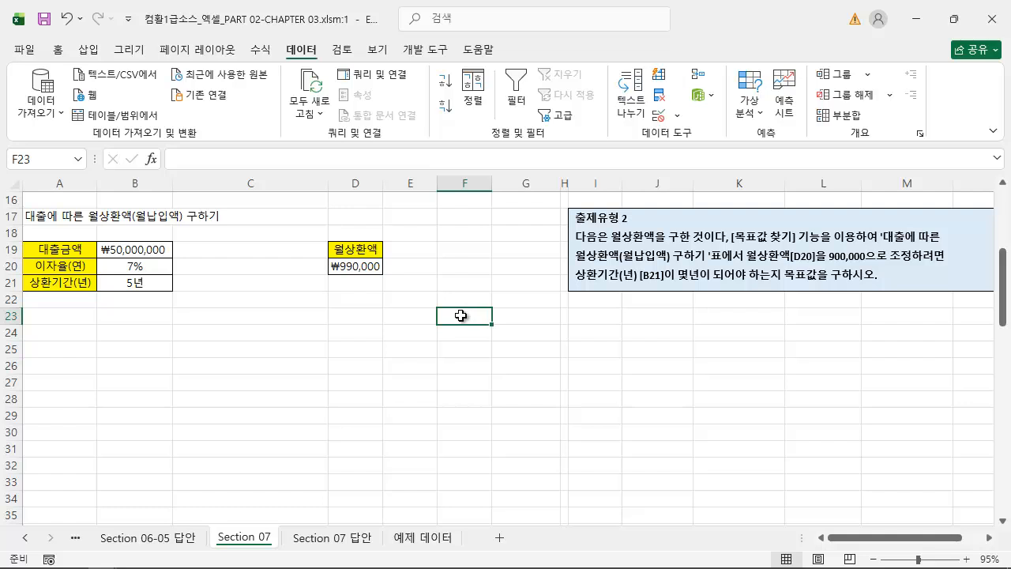
{"action": "left_click", "coordinate": [477, 218]}
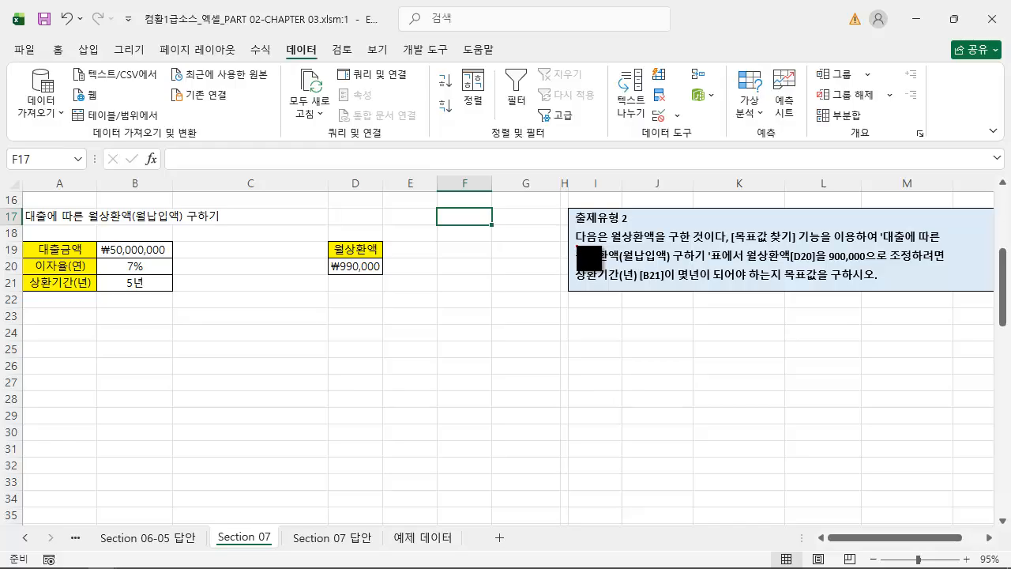
{"action": "left_click_drag", "start_coordinate": [578, 254], "coordinate": [757, 256]}
{"action": "key", "text": "Escape"}
{"action": "left_click_drag", "start_coordinate": [733, 245], "coordinate": [941, 242]}
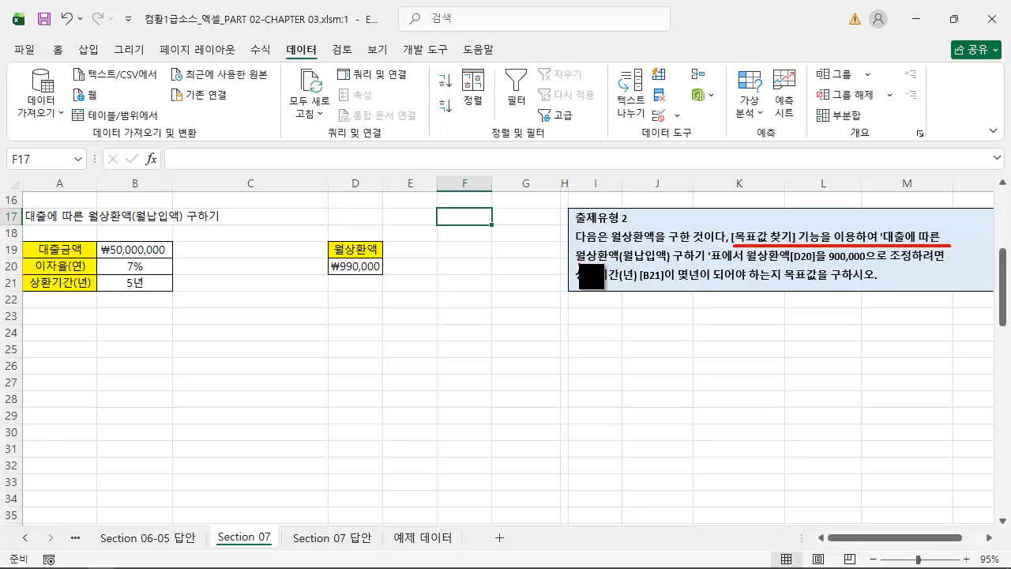
{"action": "left_click_drag", "start_coordinate": [575, 266], "coordinate": [954, 267]}
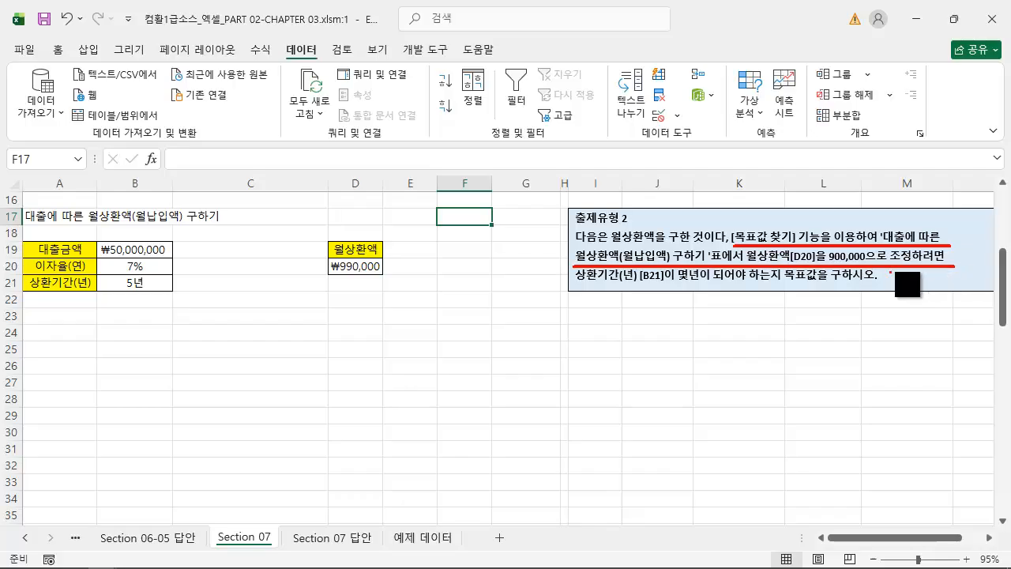
{"action": "left_click_drag", "start_coordinate": [323, 264], "coordinate": [384, 278]}
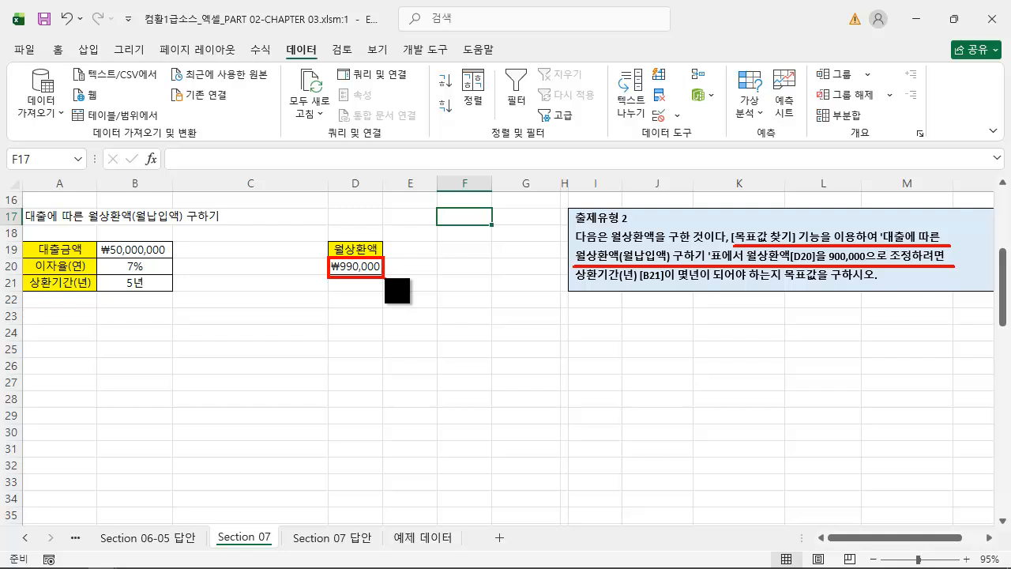
{"action": "left_click_drag", "start_coordinate": [373, 285], "coordinate": [466, 348]}
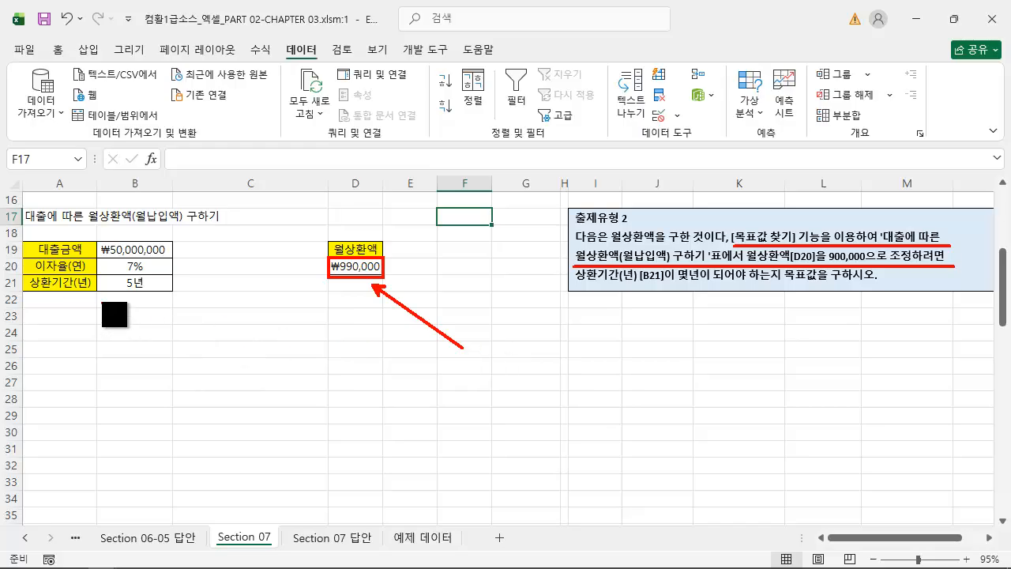
{"action": "left_click_drag", "start_coordinate": [97, 275], "coordinate": [173, 293]}
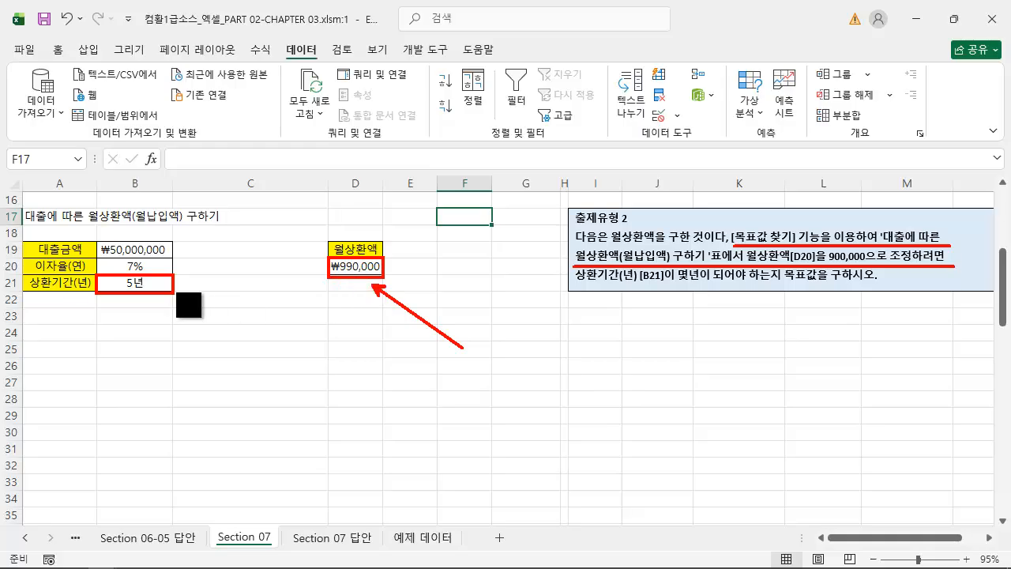
{"action": "left_click_drag", "start_coordinate": [155, 289], "coordinate": [181, 331]}
{"action": "key", "text": "Escape"}
{"action": "left_click", "coordinate": [261, 314]}
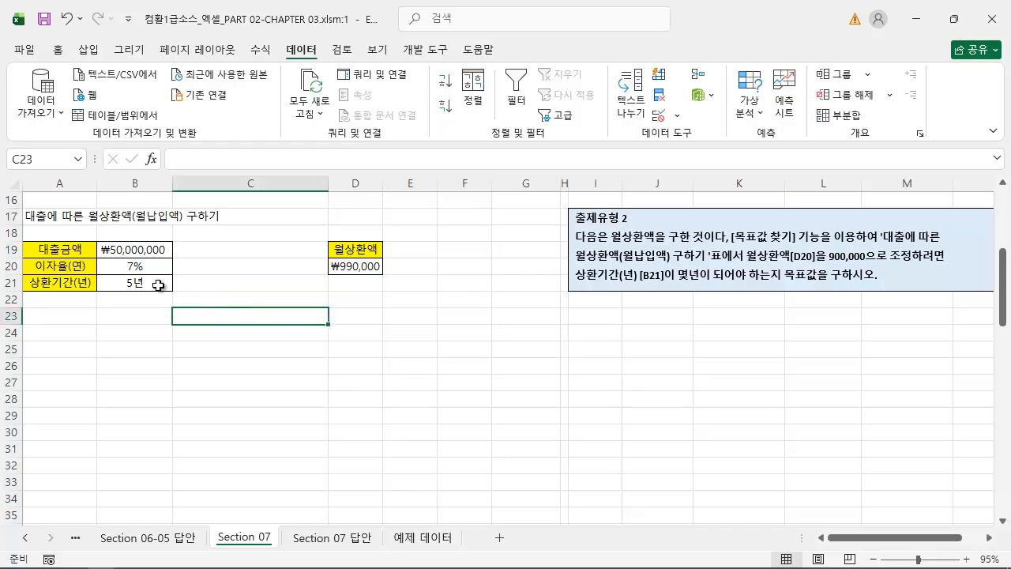
Examine the stored value and the cell format of the 상환기간(년) cell B21.
{"action": "left_click", "coordinate": [158, 286]}
{"action": "key", "text": "ctrl+2"}
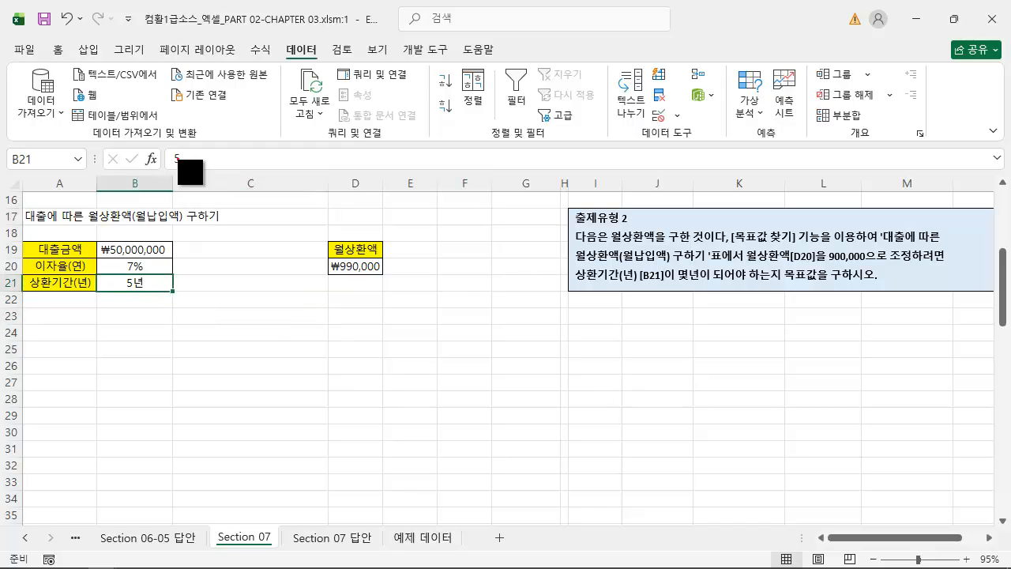
{"action": "left_click_drag", "start_coordinate": [178, 164], "coordinate": [151, 277]}
{"action": "key", "text": "Escape"}
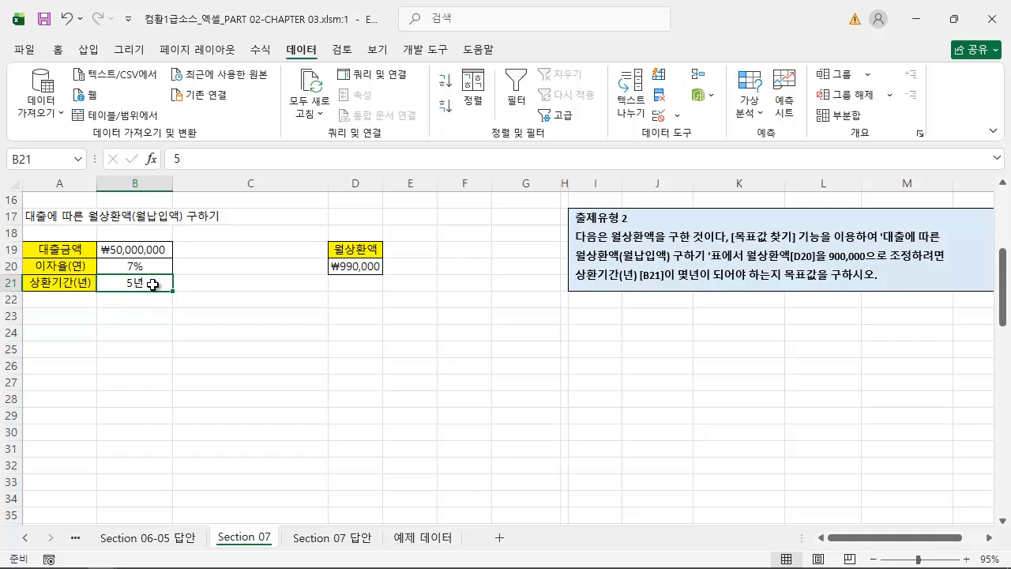
{"action": "right_click", "coordinate": [153, 283]}
{"action": "left_click", "coordinate": [235, 440]}
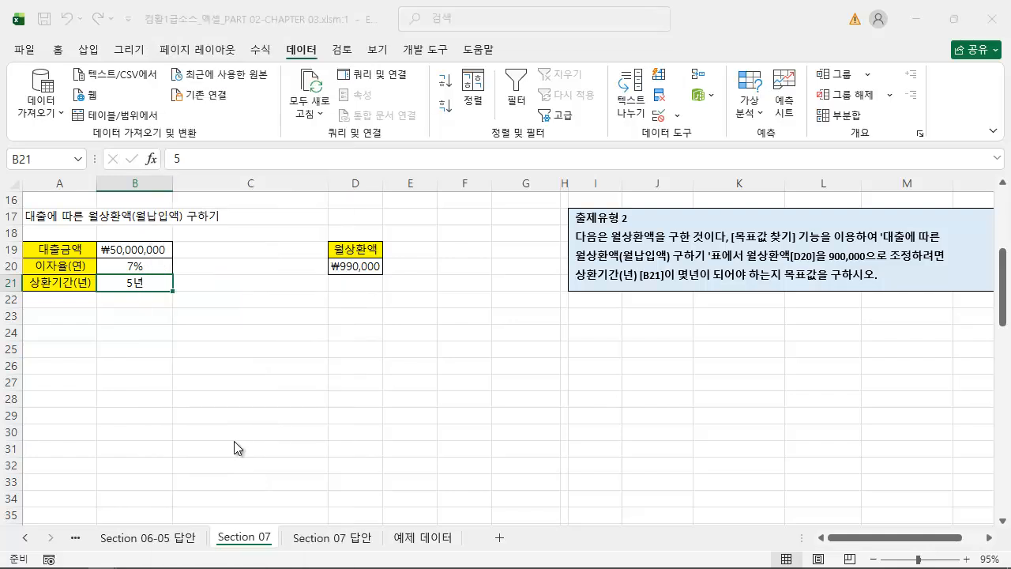
{"action": "key", "text": "ctrl+2"}
{"action": "left_click_drag", "start_coordinate": [118, 252], "coordinate": [153, 270]}
{"action": "key", "text": "Escape"}
{"action": "key", "text": "Escape"}
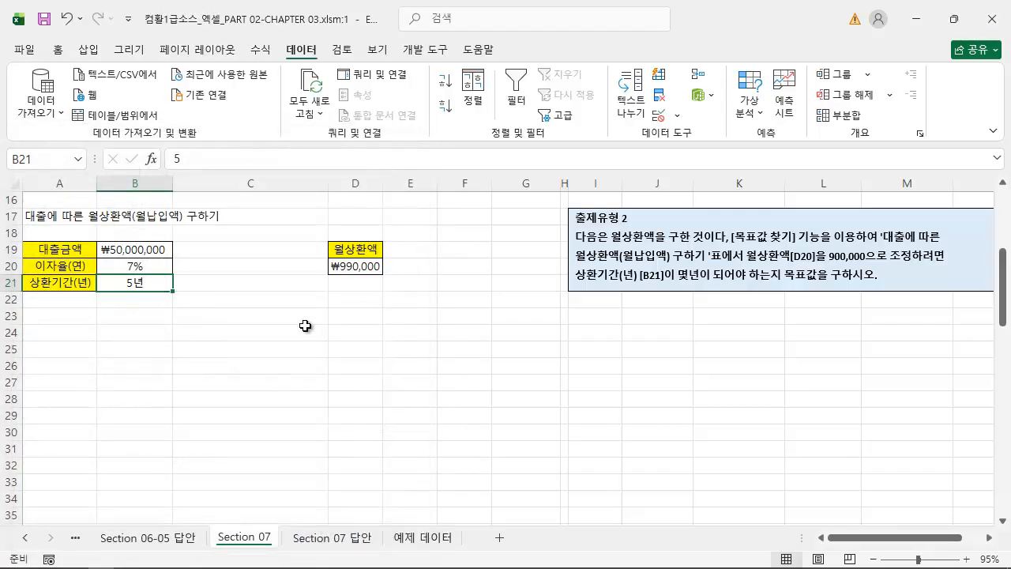
{"action": "left_click", "coordinate": [258, 335]}
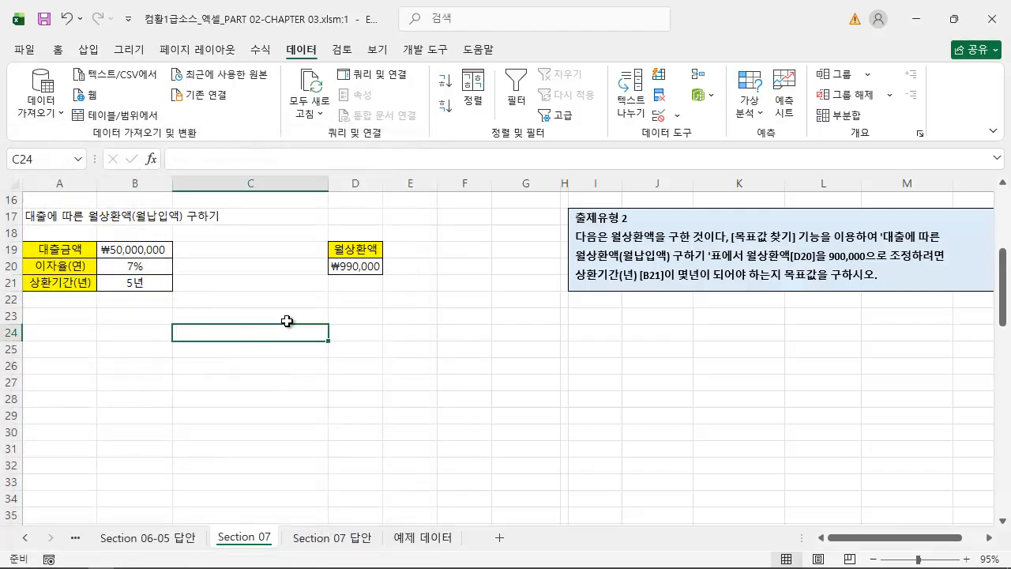
Check the formula in the 월상환액 cell D20 and the 상환기간 input in B21 that it refers to.
{"action": "left_click", "coordinate": [519, 369]}
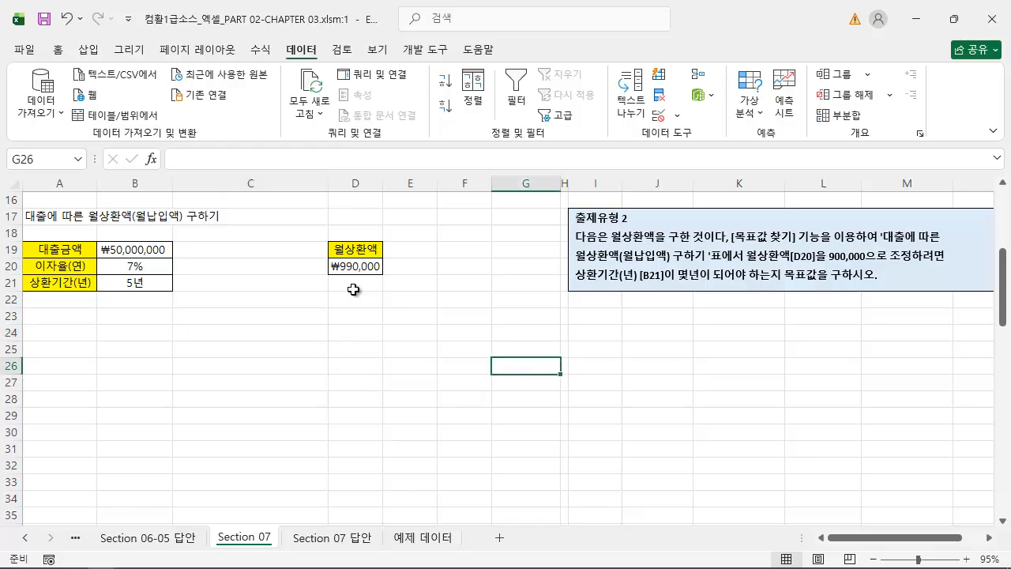
{"action": "left_click", "coordinate": [361, 267]}
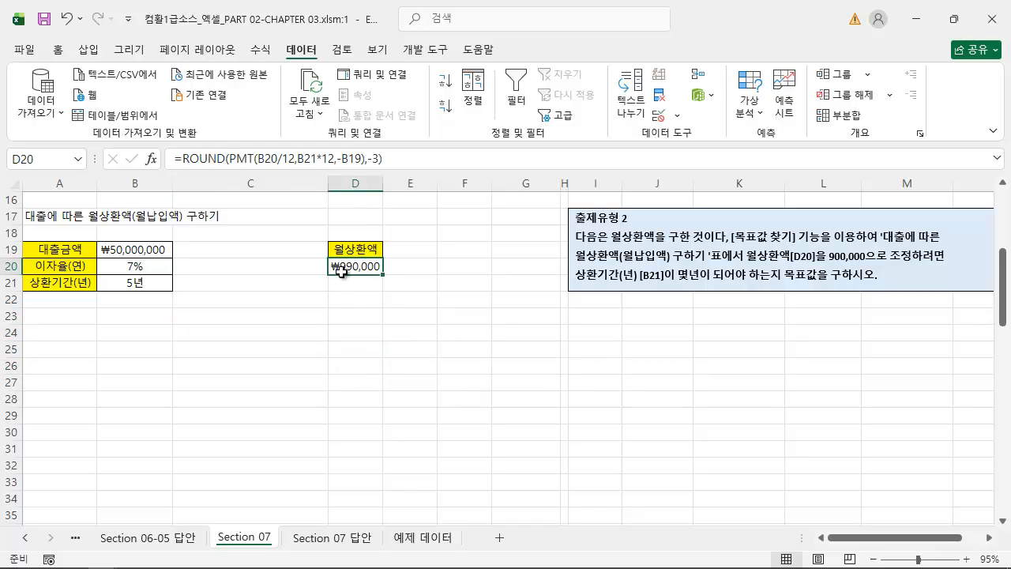
{"action": "left_click", "coordinate": [146, 282]}
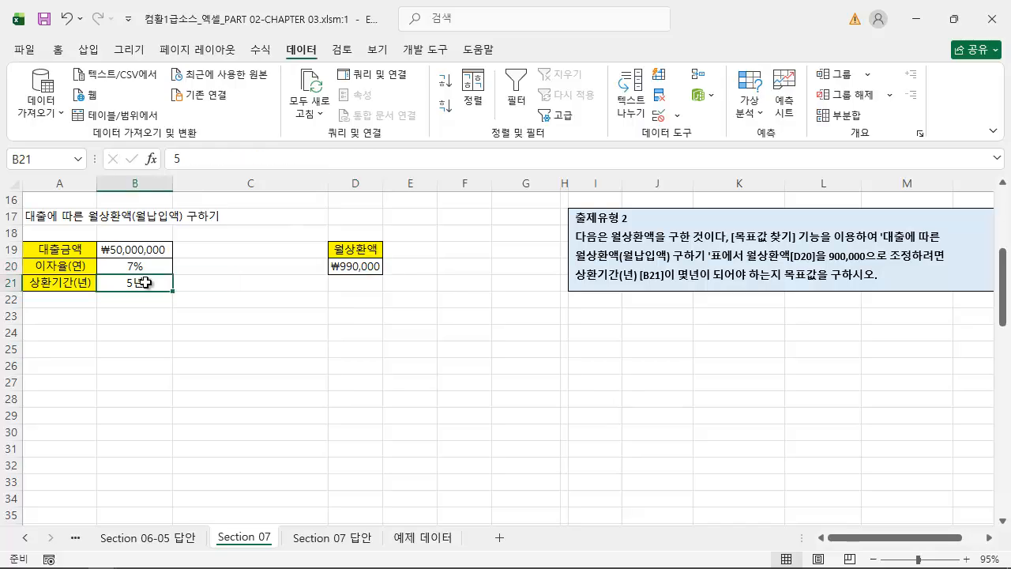
{"action": "left_click", "coordinate": [432, 313]}
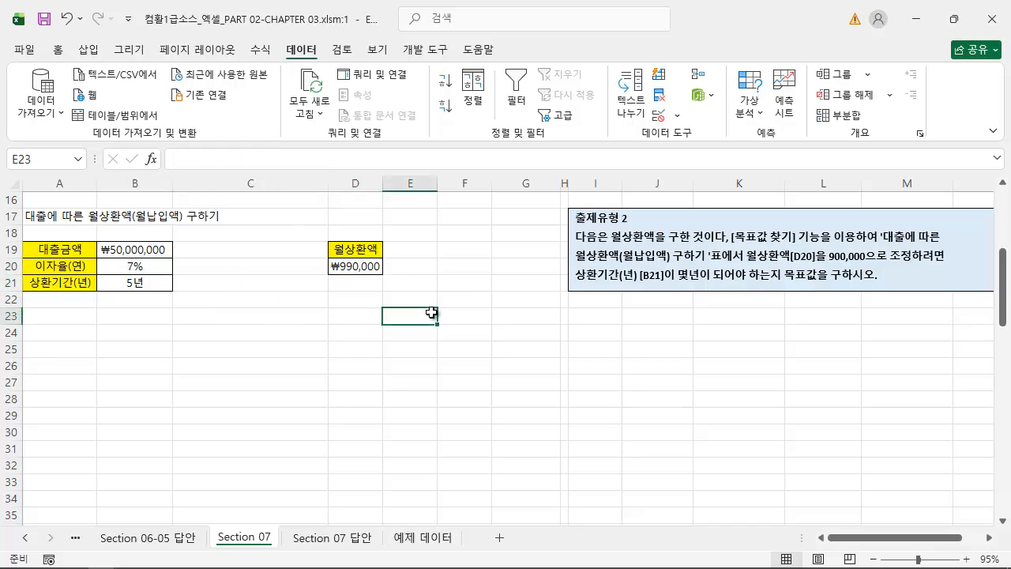
{"action": "left_click", "coordinate": [372, 267]}
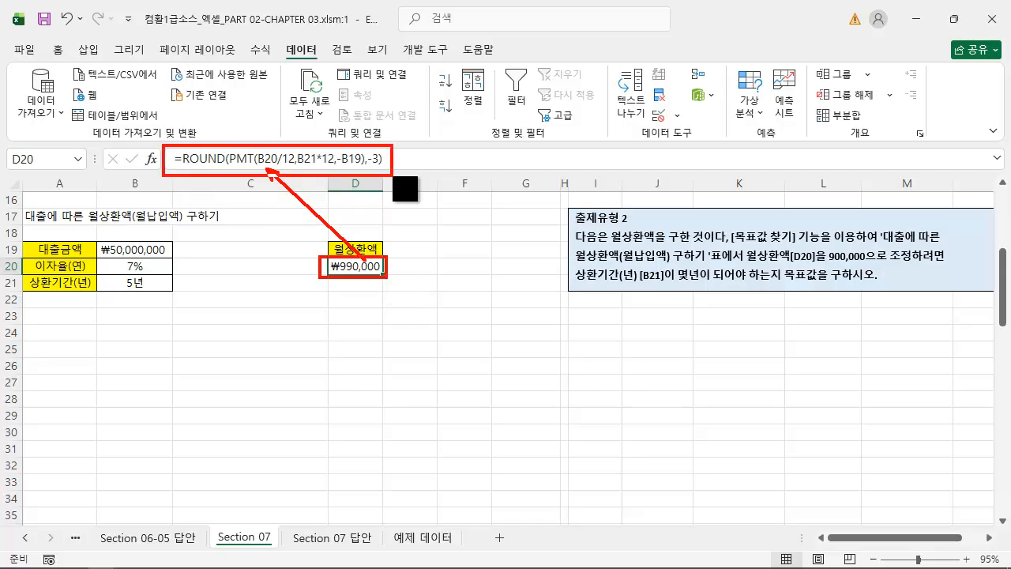
{"action": "left_click", "coordinate": [478, 315]}
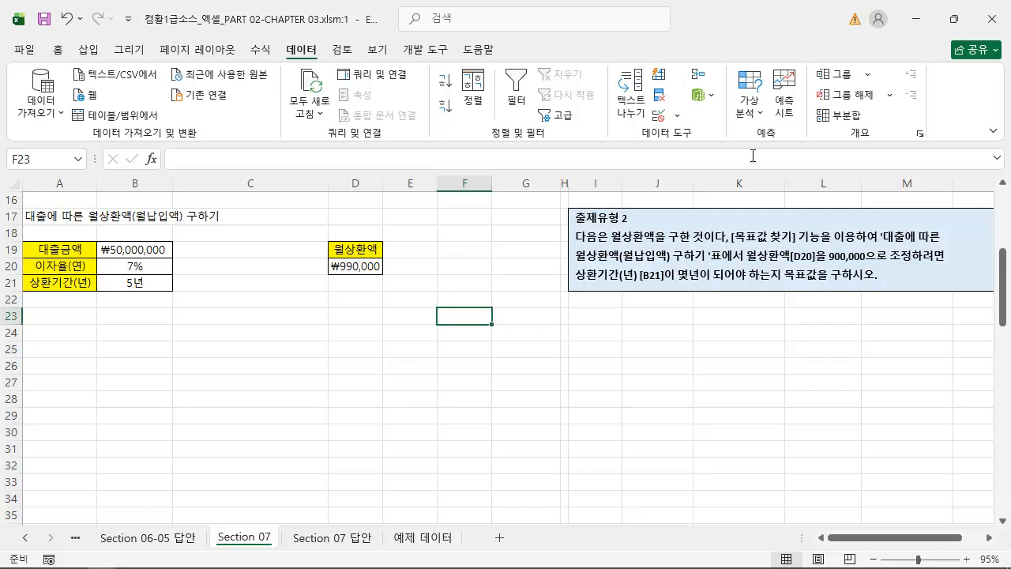
Set up a goal seek with formula cell (수식 셀) D20, target value (찾는 값) 900000 and changing cell (값을 바꿀 셀) B21.
{"action": "left_click", "coordinate": [757, 113]}
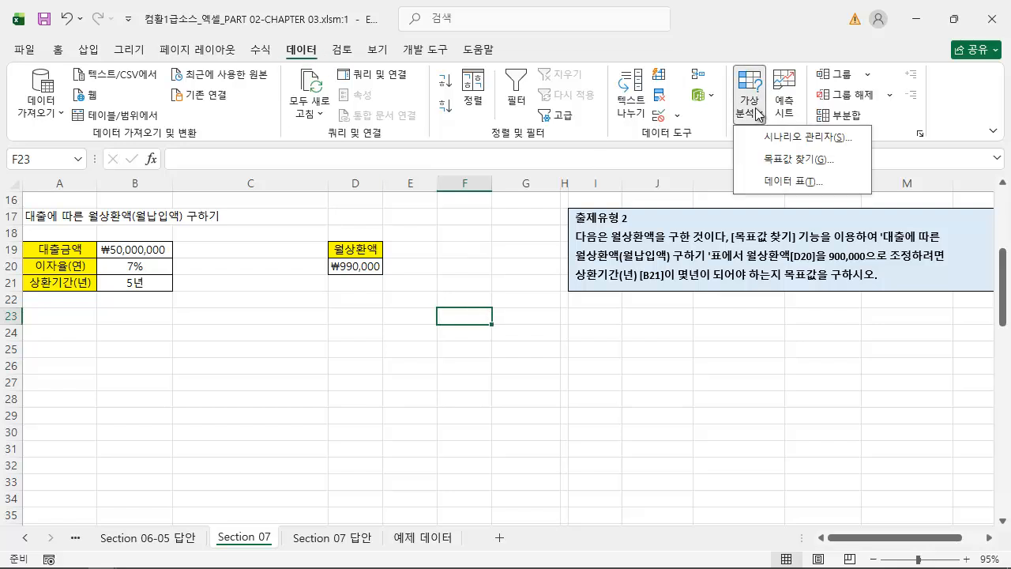
{"action": "left_click", "coordinate": [793, 159]}
{"action": "left_click_drag", "start_coordinate": [636, 379], "coordinate": [573, 334]}
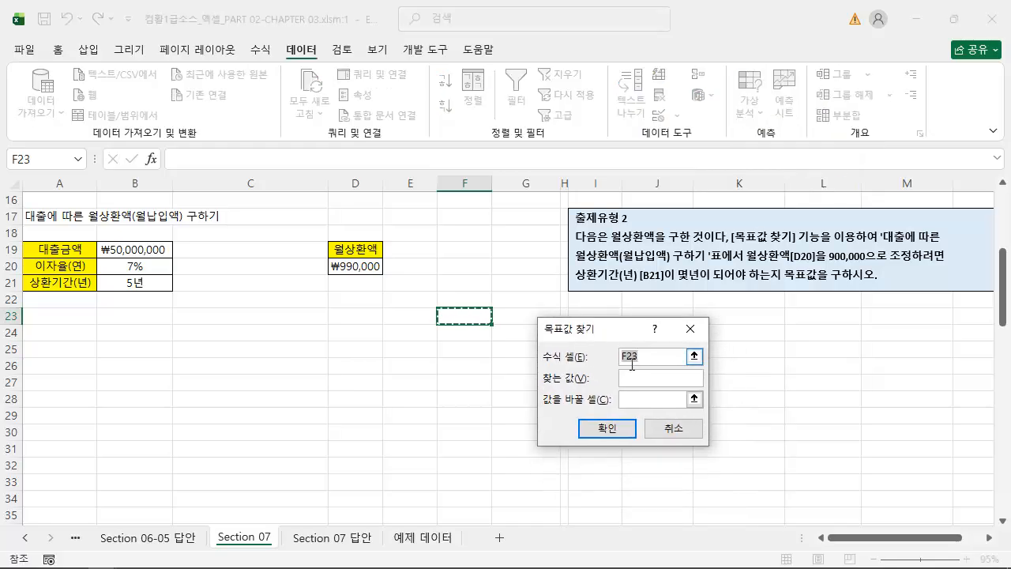
{"action": "left_click", "coordinate": [361, 267]}
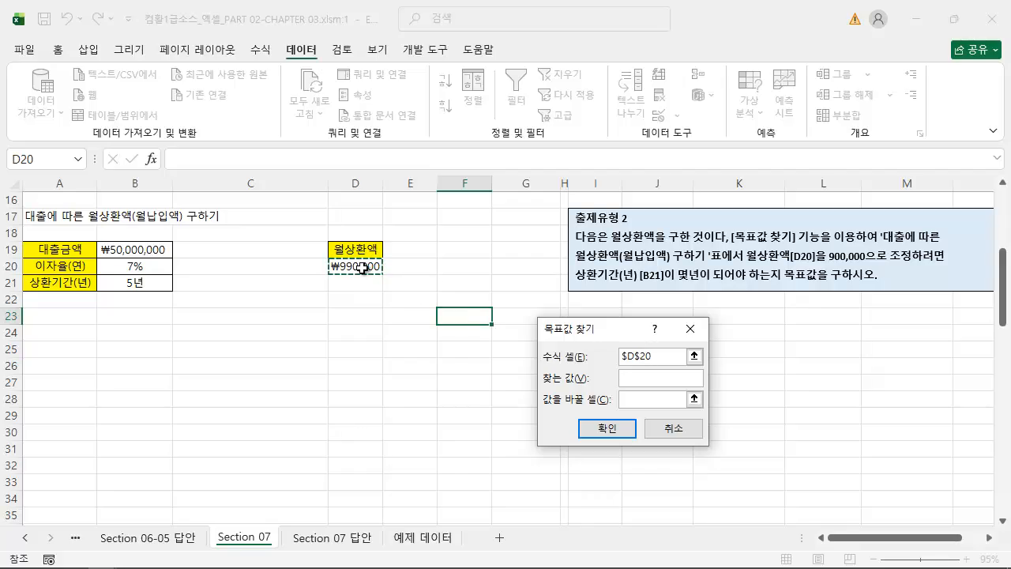
{"action": "left_click", "coordinate": [641, 379]}
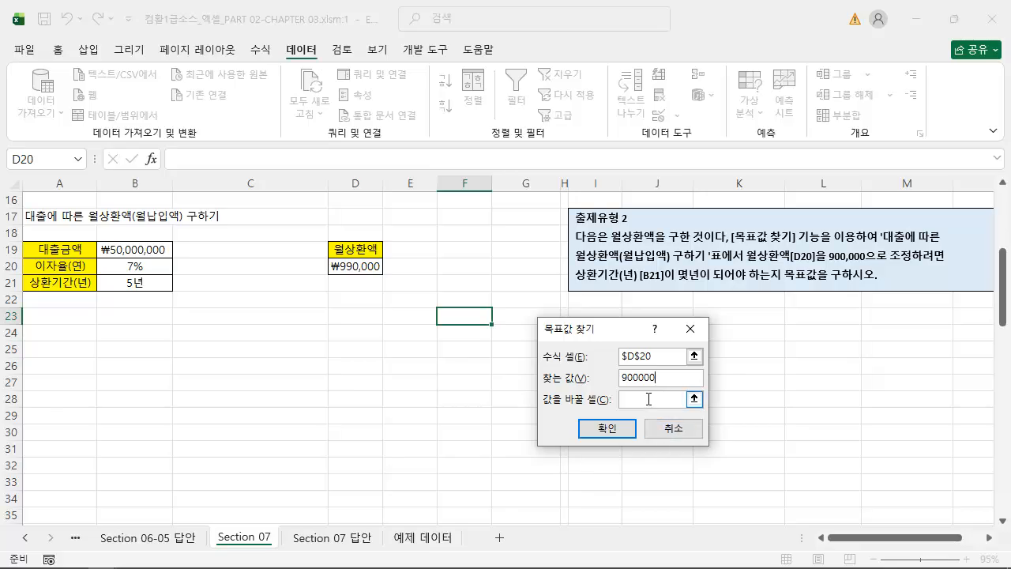
{"action": "left_click", "coordinate": [129, 284]}
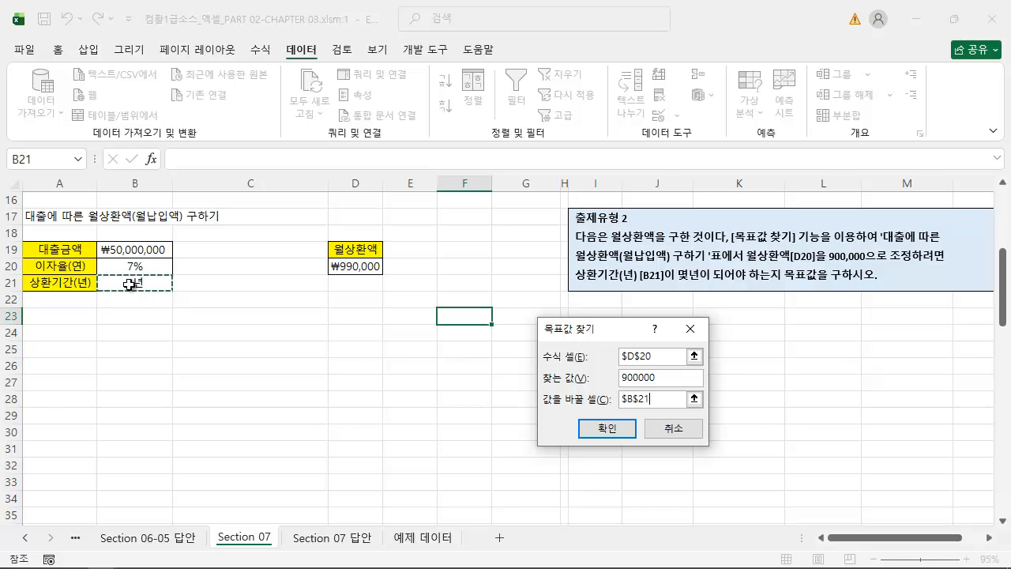
Run the goal seek, accept its solution, and compare the 월상환액 cell D20 with the 상환기간 cell B21.
{"action": "left_click", "coordinate": [600, 431]}
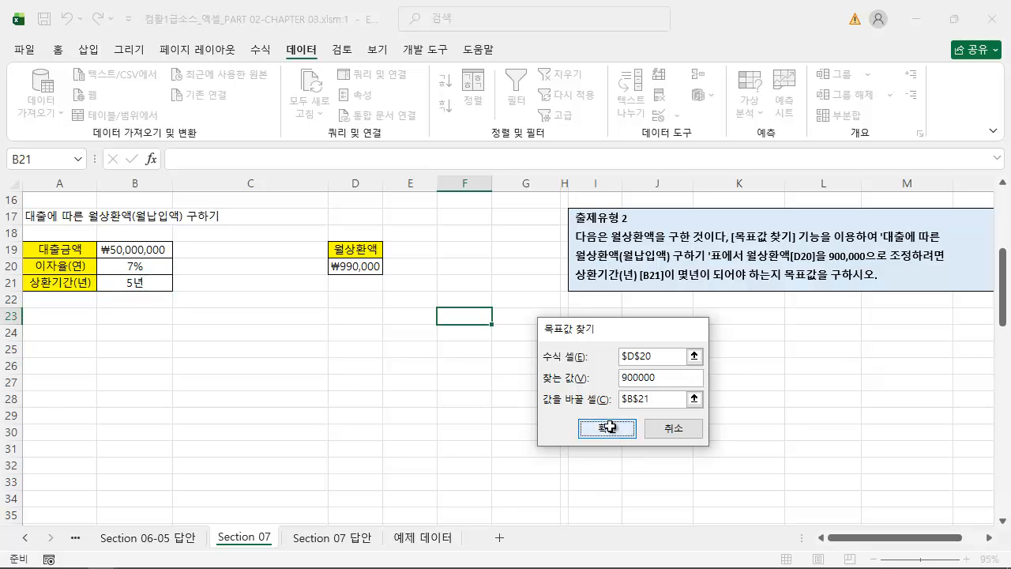
{"action": "left_click", "coordinate": [582, 429]}
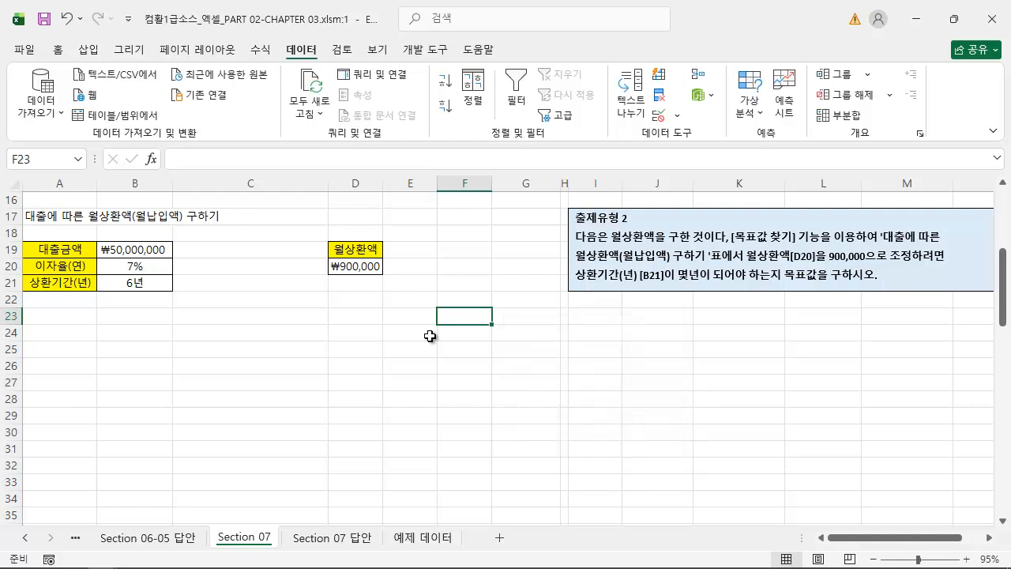
{"action": "left_click_drag", "start_coordinate": [384, 280], "coordinate": [328, 258]}
{"action": "left_click_drag", "start_coordinate": [175, 291], "coordinate": [99, 274]}
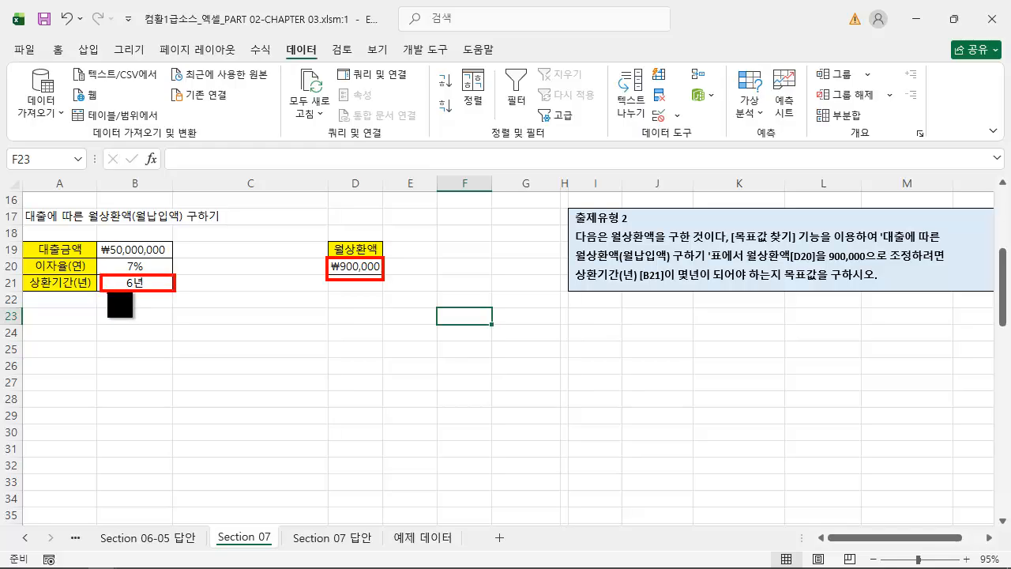
{"action": "mouse_move", "coordinate": [180, 282]}
{"action": "left_mouse_down"}
{"action": "mouse_move", "coordinate": [342, 270]}
{"action": "mouse_move", "coordinate": [318, 271]}
{"action": "left_mouse_up"}
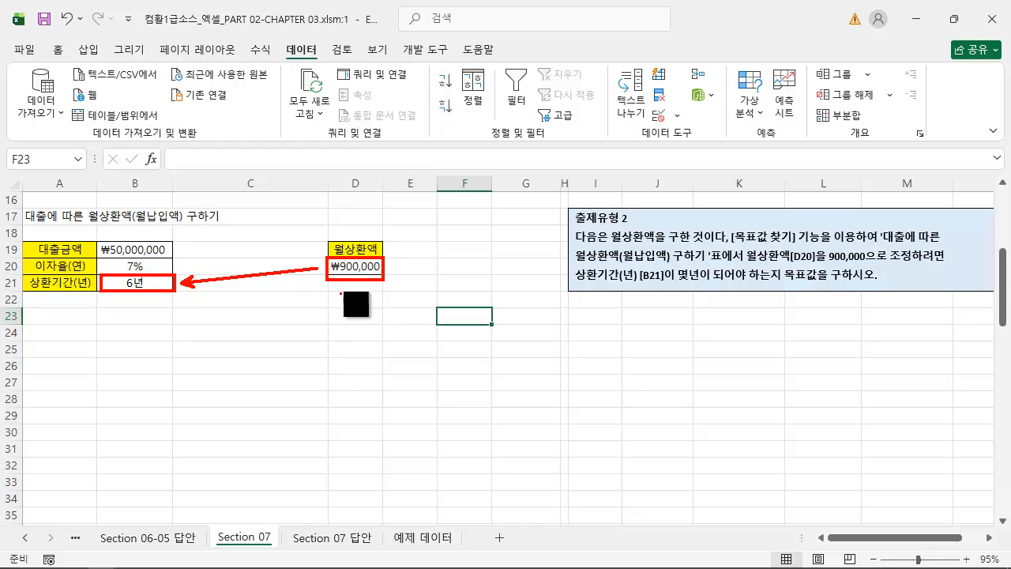
{"action": "key", "text": "Escape"}
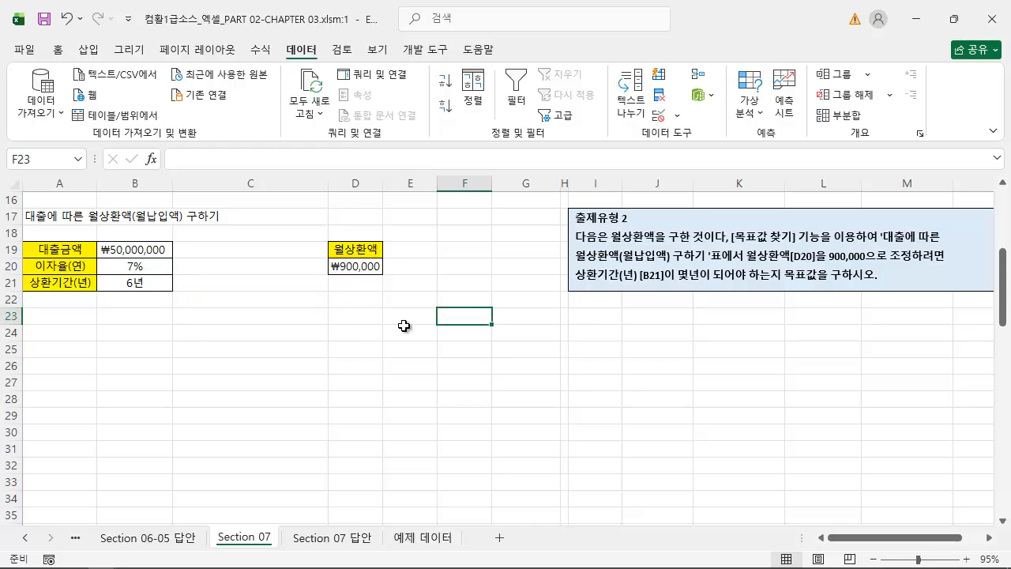
{"action": "left_click", "coordinate": [518, 349]}
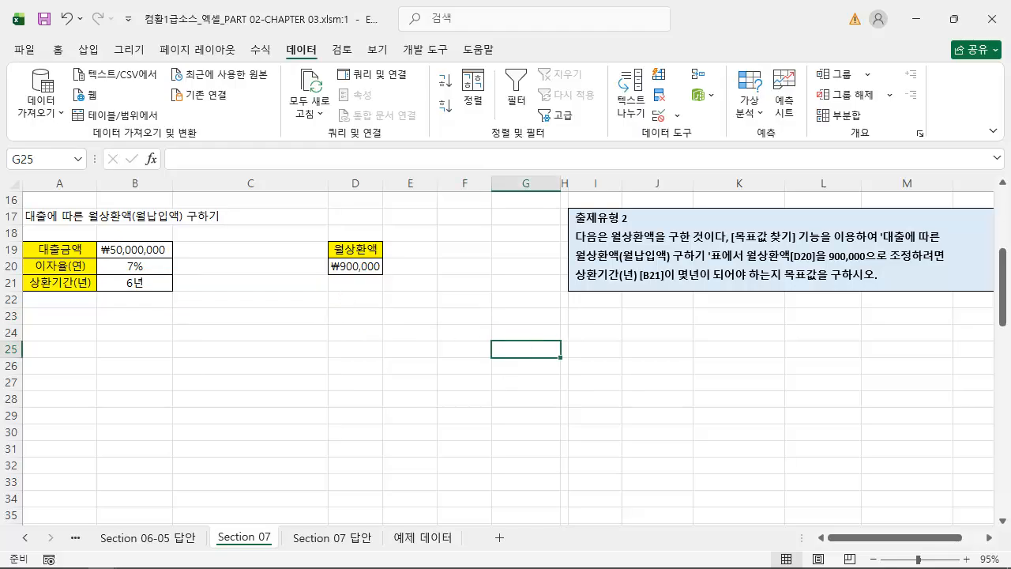
{"action": "left_click", "coordinate": [347, 315]}
{"action": "scroll", "coordinate": [478, 352], "scroll_direction": "up", "scroll_amount": 5}
{"action": "scroll", "coordinate": [480, 352], "scroll_direction": "down", "scroll_amount": 5}
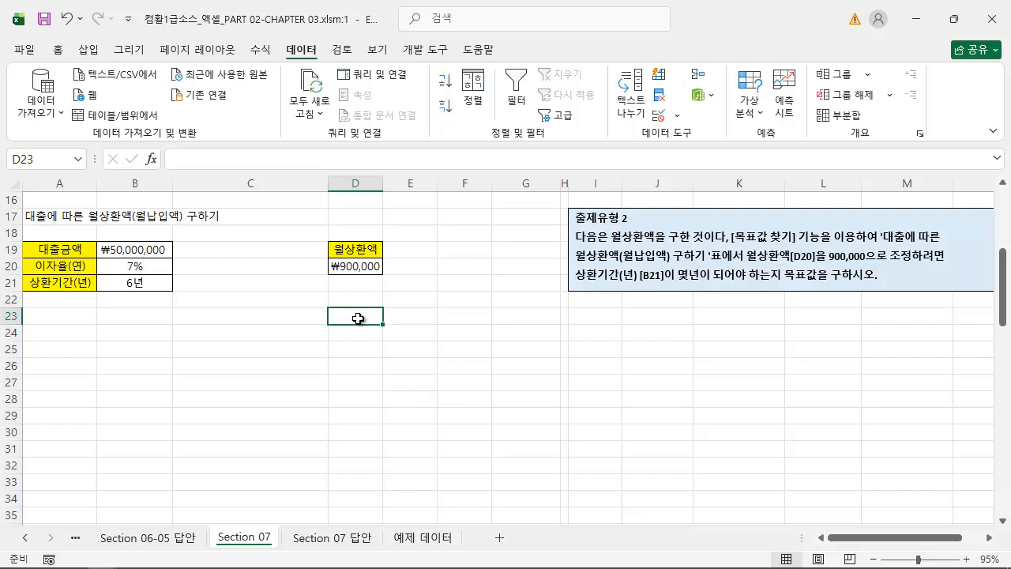
Examine the full ROUND and PMT formula in the 월상환액 cell D20, leaving it unedited.
{"action": "double_click", "coordinate": [371, 266]}
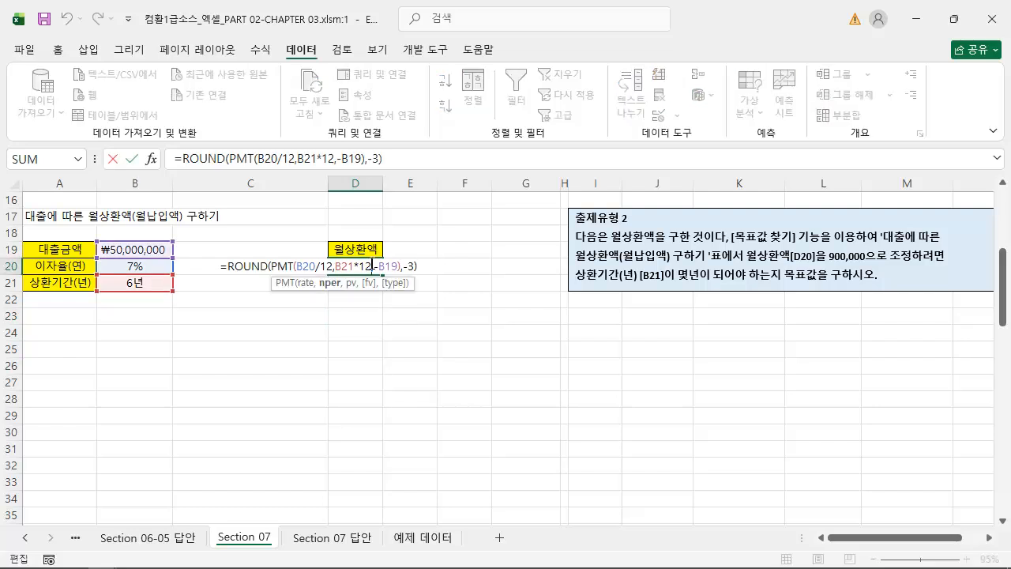
{"action": "left_click_drag", "start_coordinate": [420, 267], "coordinate": [220, 266]}
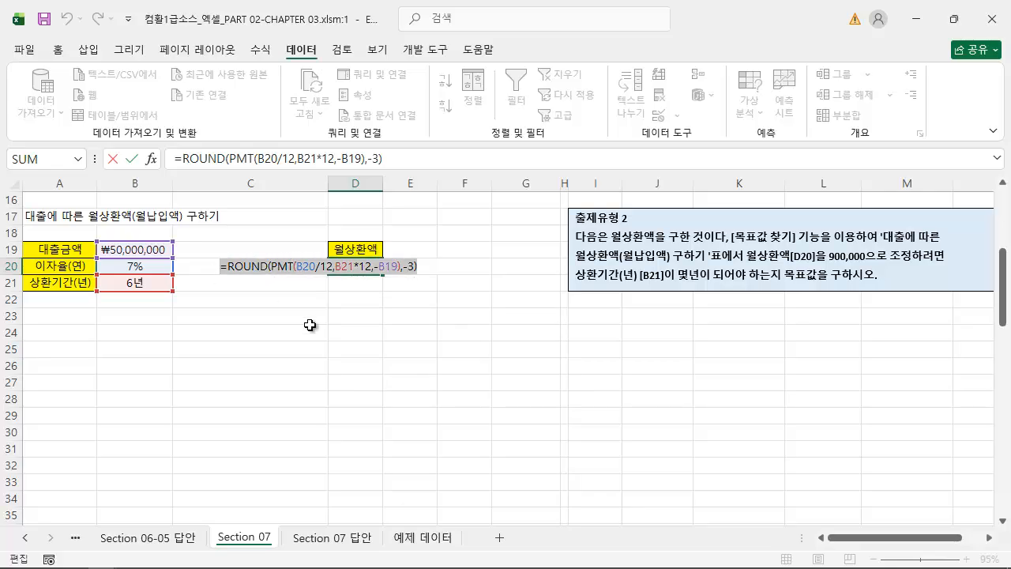
{"action": "key", "text": "Escape"}
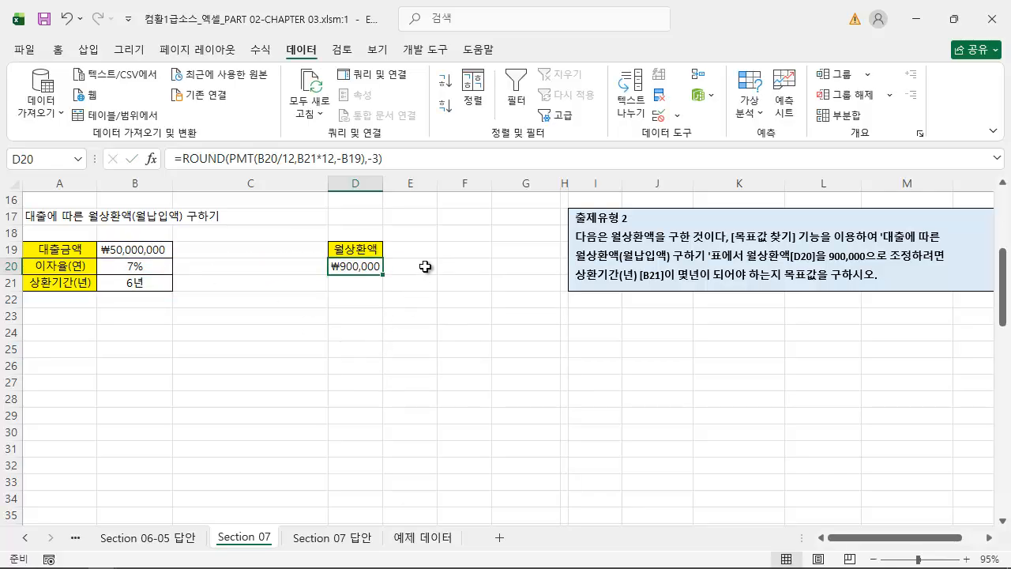
{"action": "left_click", "coordinate": [421, 266]}
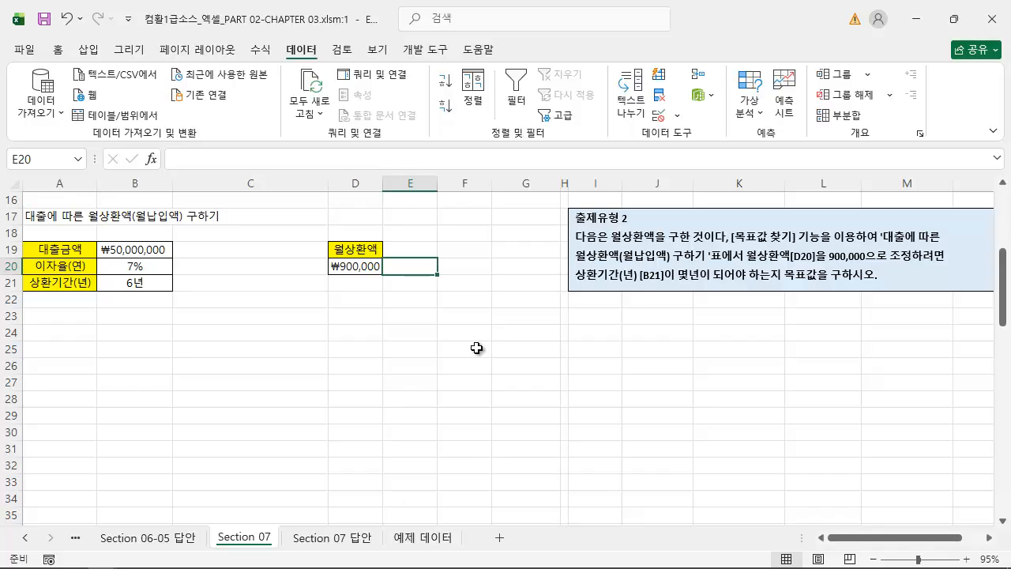
Enter the argument notes "RATE : 연이율" in D24 and "NPER : 기간(월)" in D25.
{"action": "left_click", "coordinate": [356, 332]}
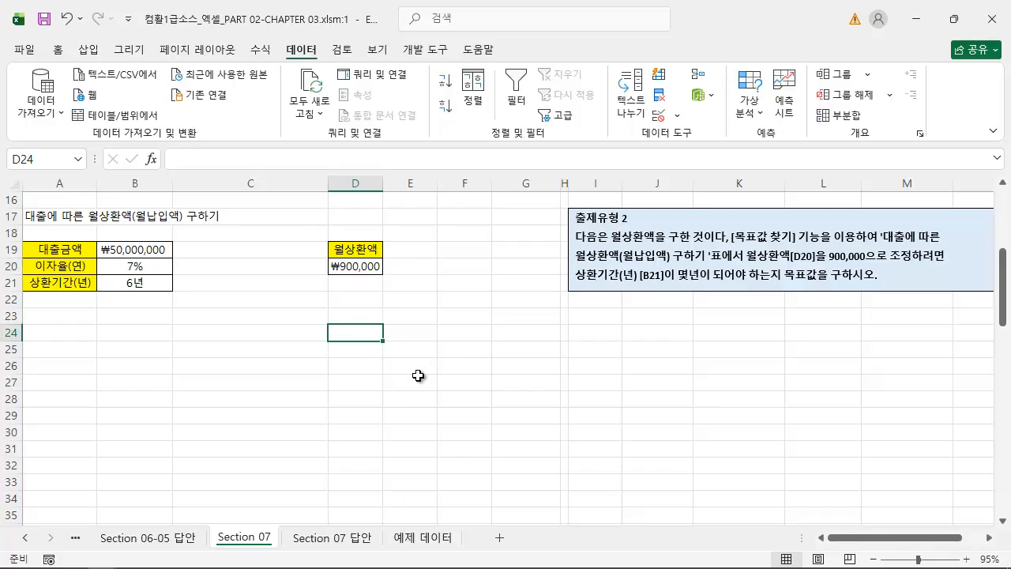
{"action": "type", "text": "RATE"}
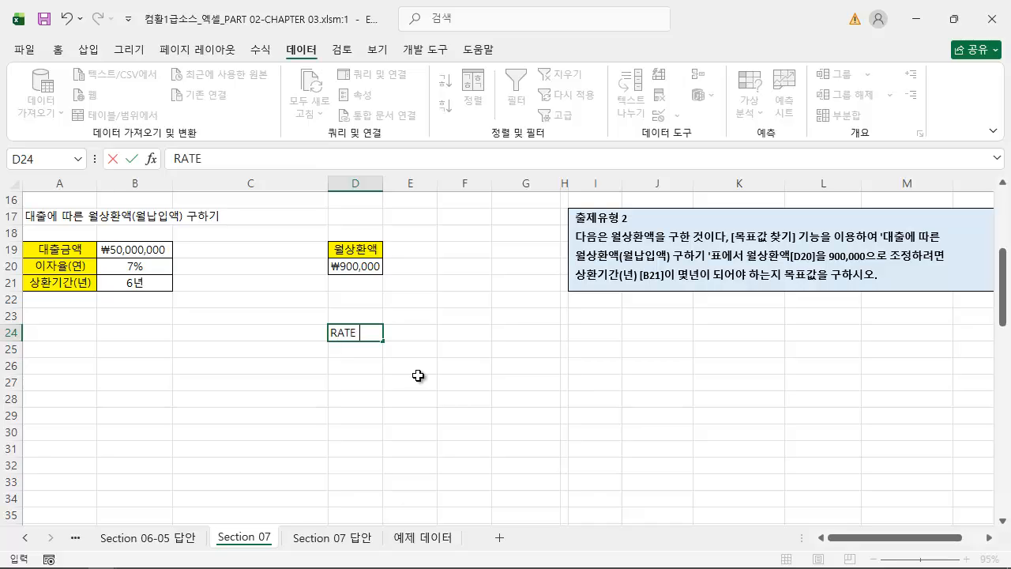
{"action": "type", "text": " : 연이율"}
{"action": "key", "text": "Return"}
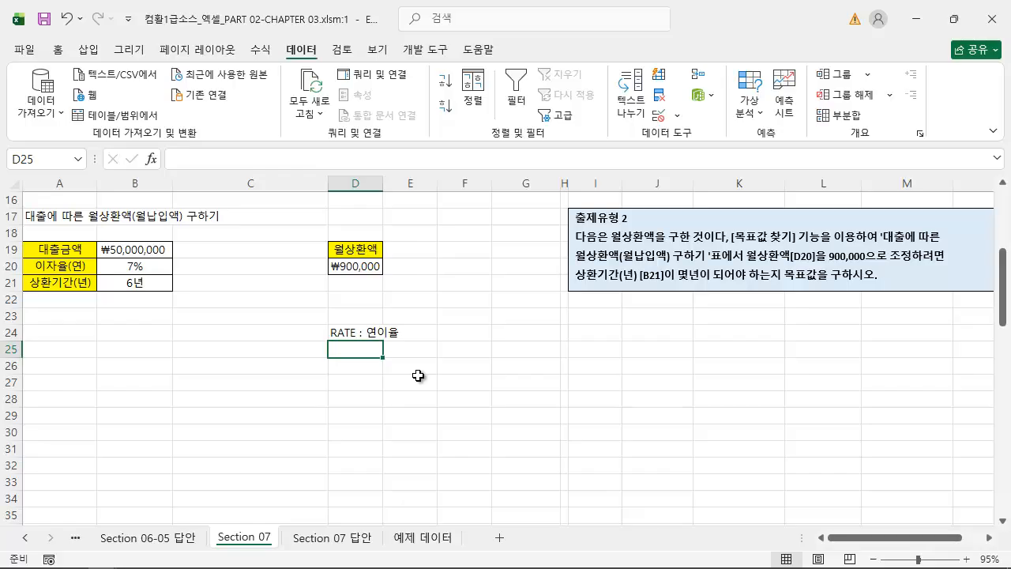
{"action": "type", "text": "NPER"}
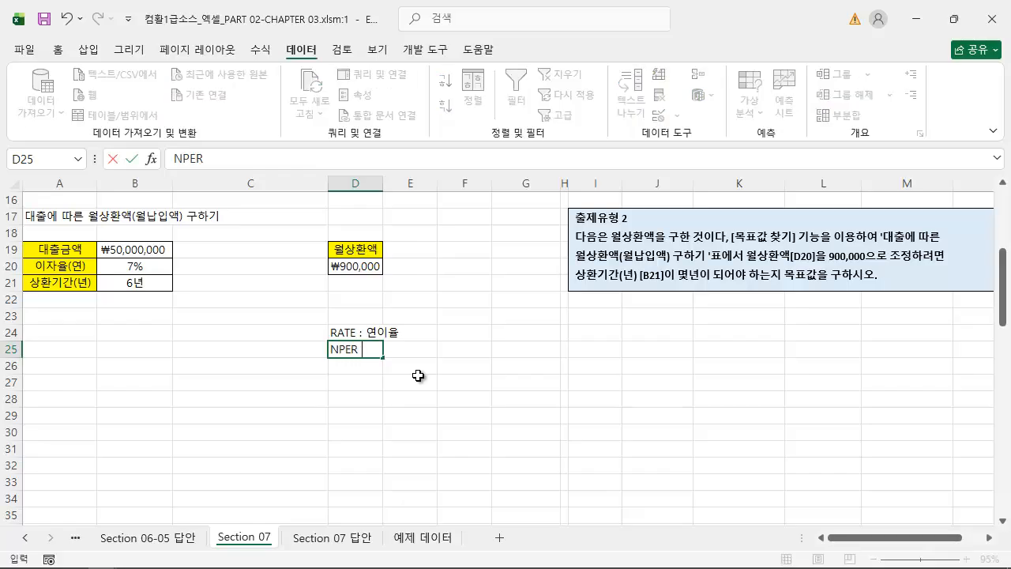
{"action": "type", "text": " : 기간"}
{"action": "type", "text": "(워"}
{"action": "type", "text": ")"}
{"action": "key", "text": "Return"}
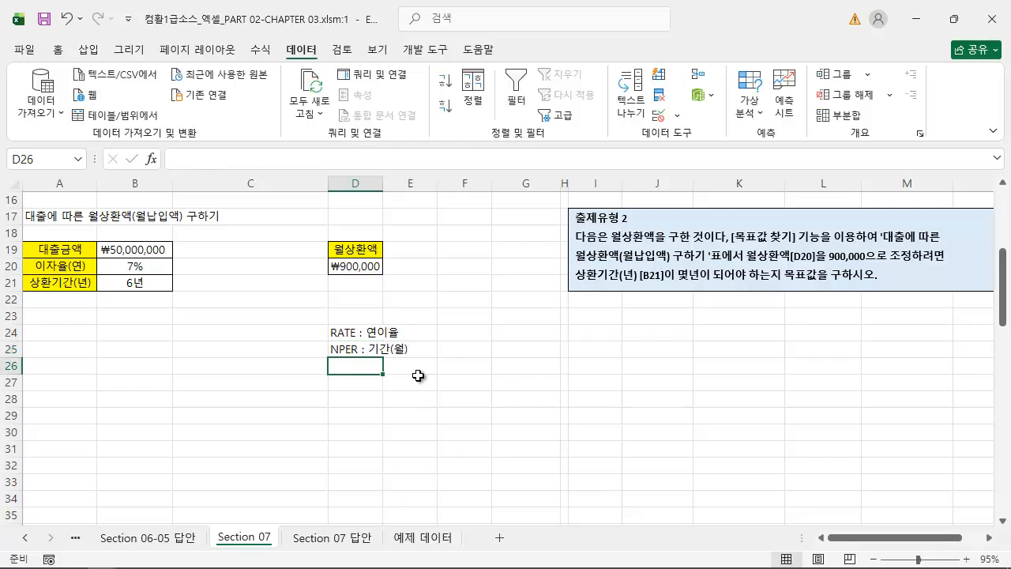
Add the notes "PV : 현재 가치" in D26 and "FV : 미래 가치" in D27.
{"action": "type", "text": "PV"}
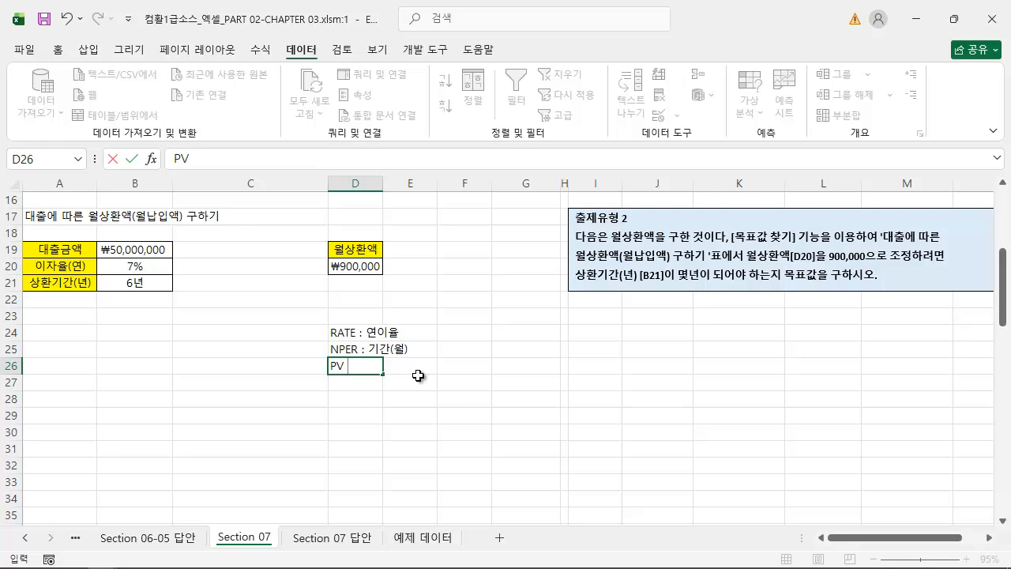
{"action": "type", "text": " : 현재 가치"}
{"action": "key", "text": "Return"}
{"action": "type", "text": "F"}
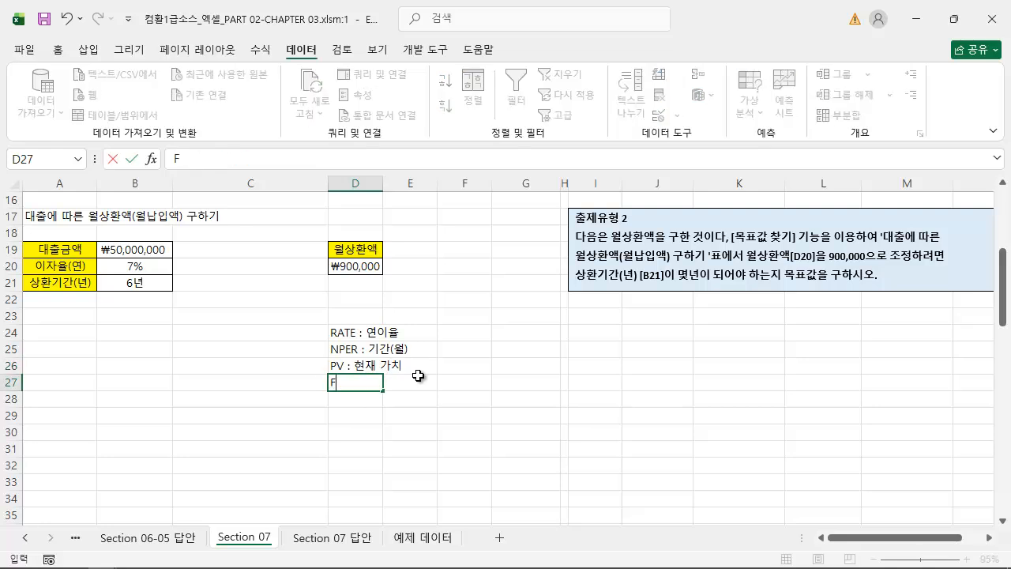
{"action": "type", "text": "V : 미래 가치"}
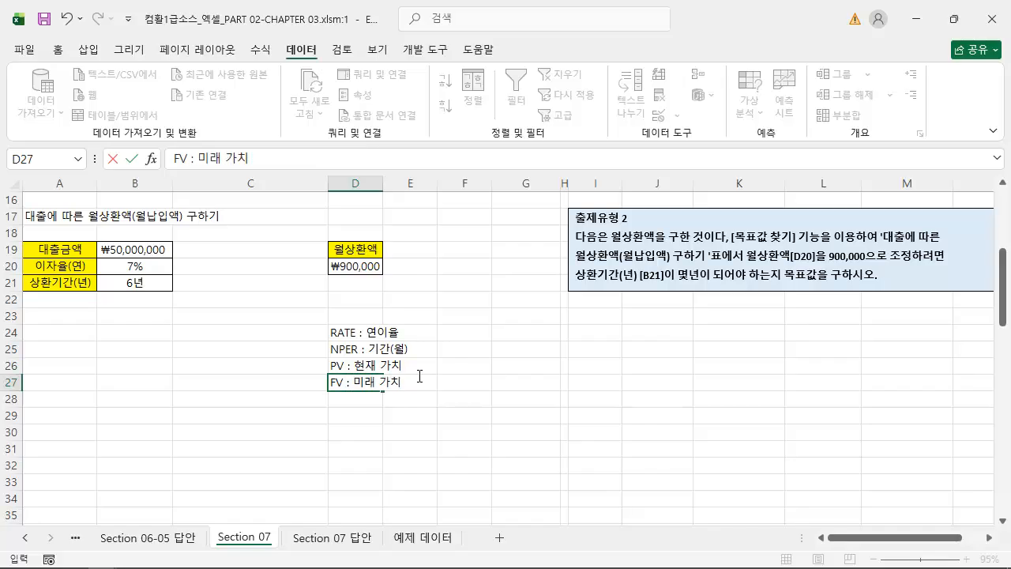
{"action": "key", "text": "Return"}
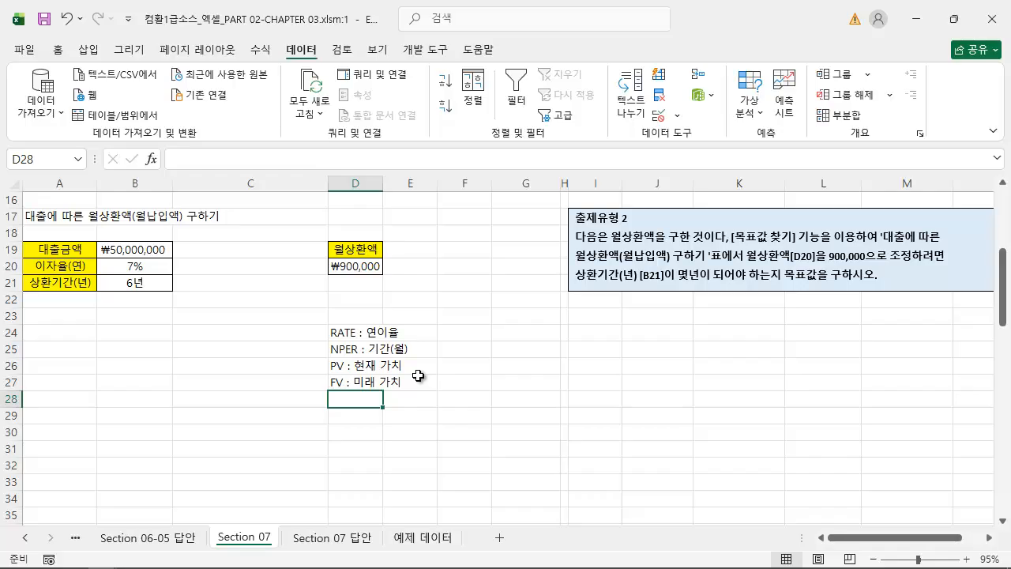
Add the note "PMT : 월 상환액(월 납입액)" in D28.
{"action": "type", "text": "PMT"}
{"action": "type", "text": " : 월 상"}
{"action": "type", "text": "환애"}
{"action": "type", "text": "ㄱ(월"}
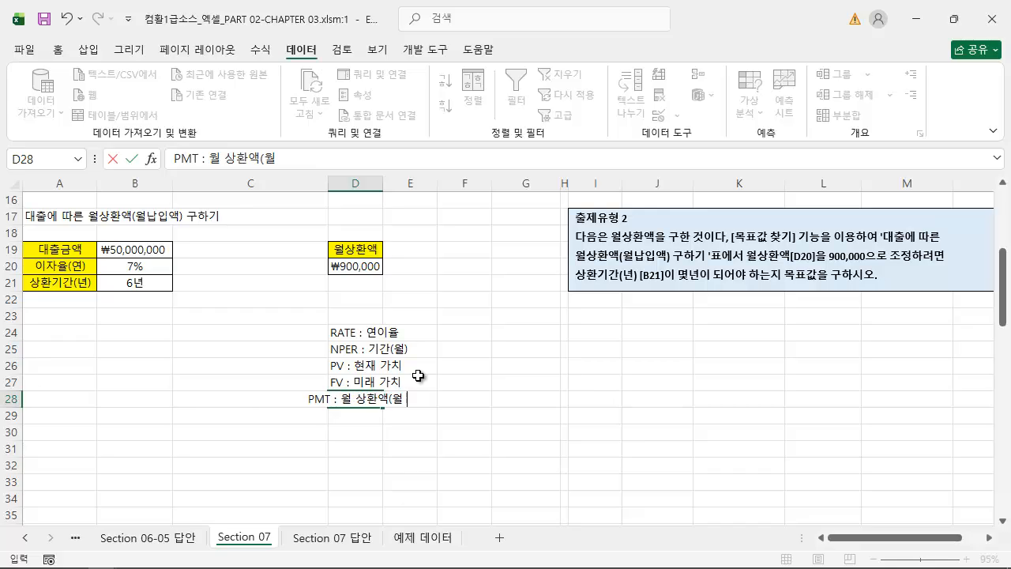
{"action": "type", "text": " 나입액)"}
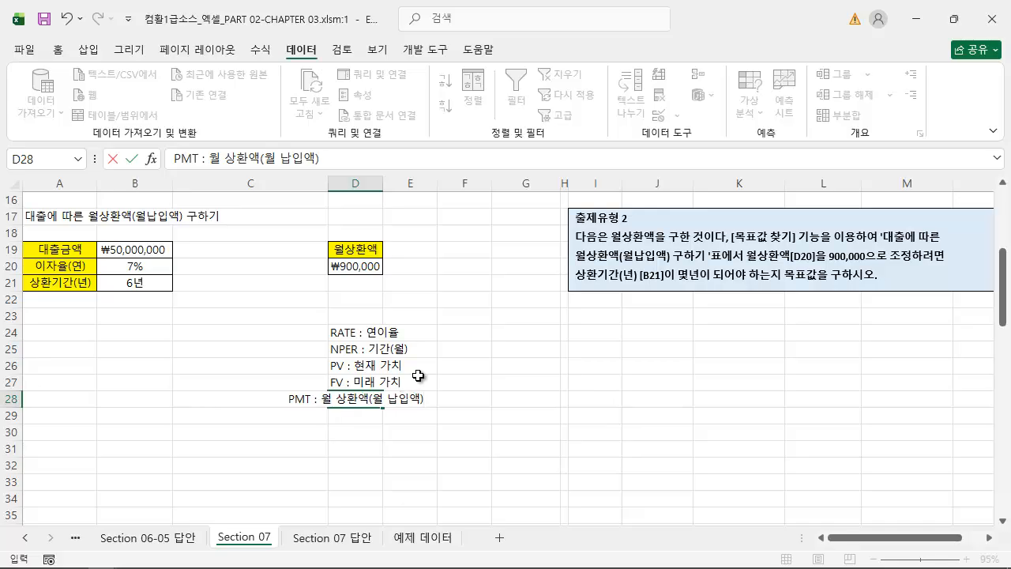
{"action": "key", "text": "Return"}
Left-align the cells D24:D31 that hold the argument notes.
{"action": "left_click_drag", "start_coordinate": [355, 333], "coordinate": [358, 449]}
{"action": "left_click", "coordinate": [57, 49]}
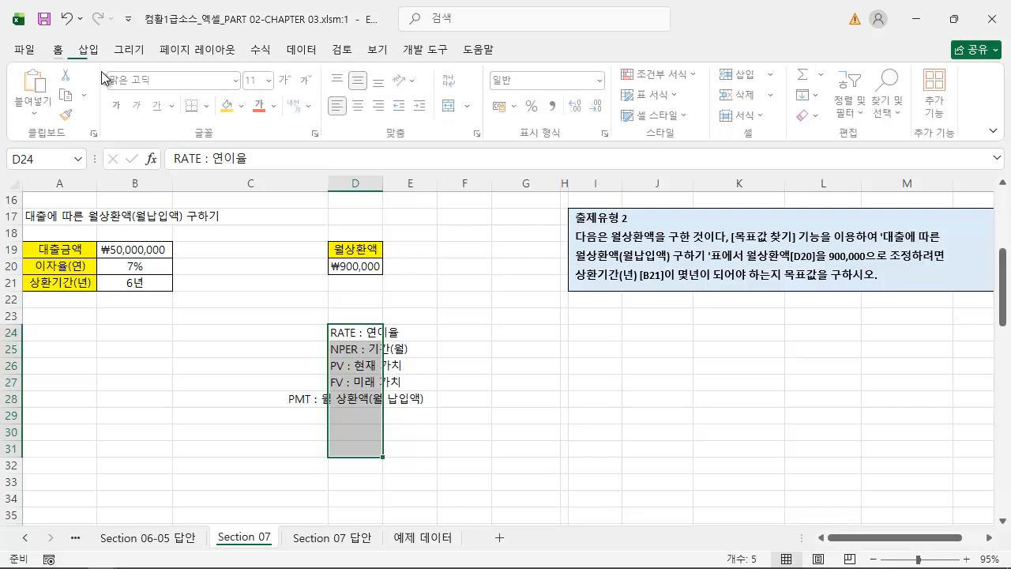
{"action": "left_click", "coordinate": [341, 105]}
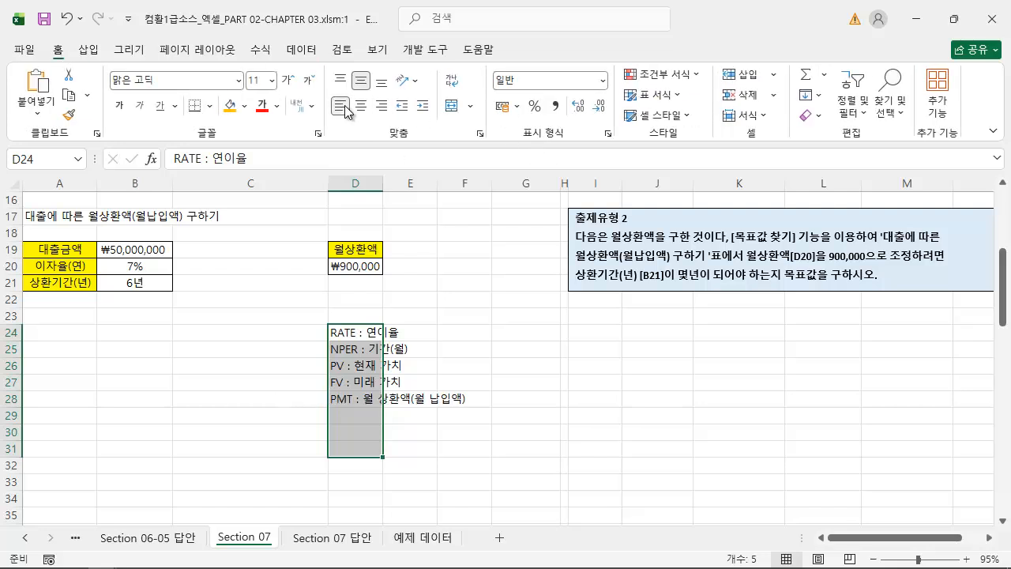
Add the note "TYPE : 납입 시점(주기 초, 주기 말)" in D29.
{"action": "left_click", "coordinate": [349, 423]}
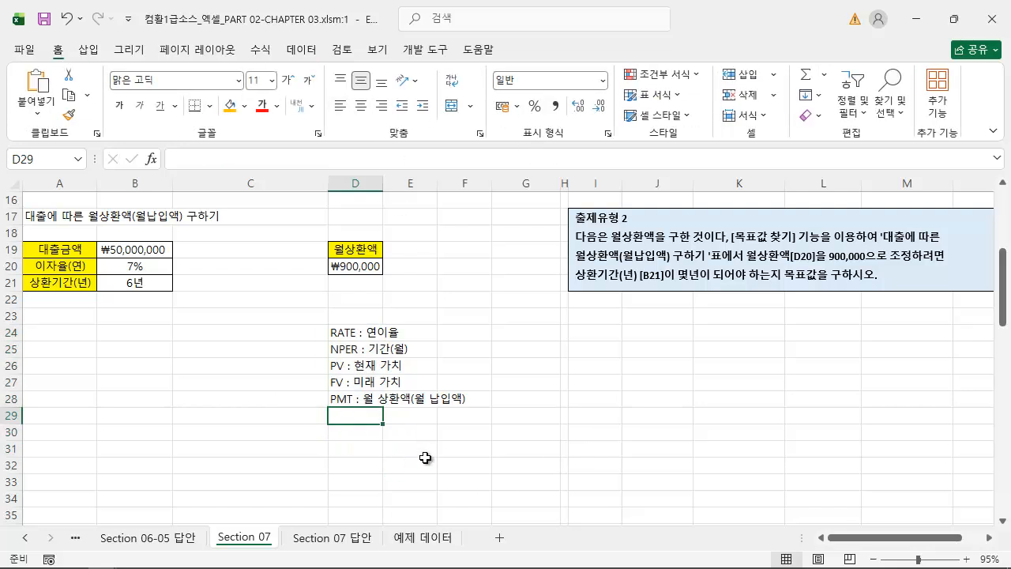
{"action": "type", "text": "TYPE"}
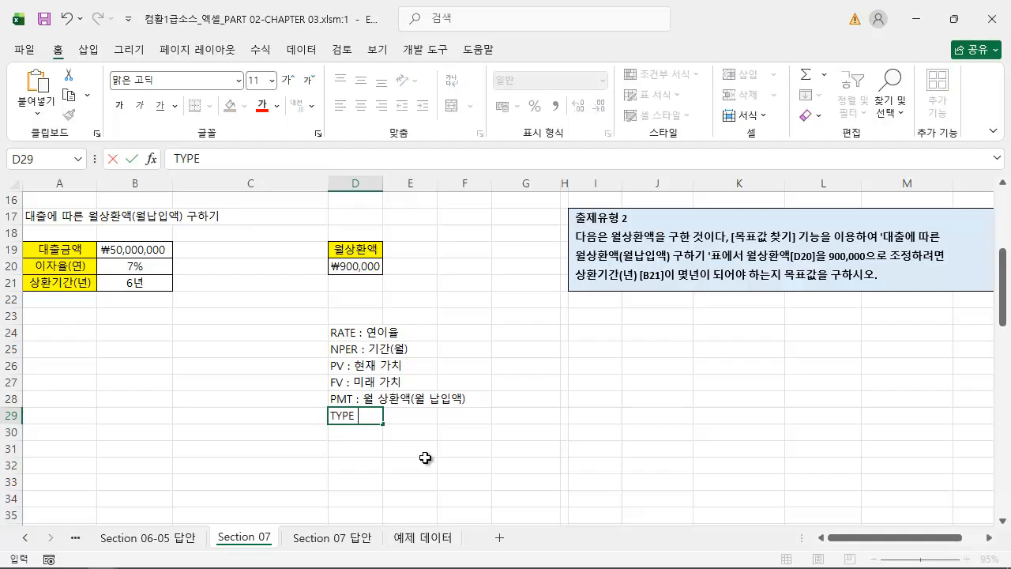
{"action": "type", "text": "입 시점(주기 초, 주기 말)"}
{"action": "key", "text": "Return"}
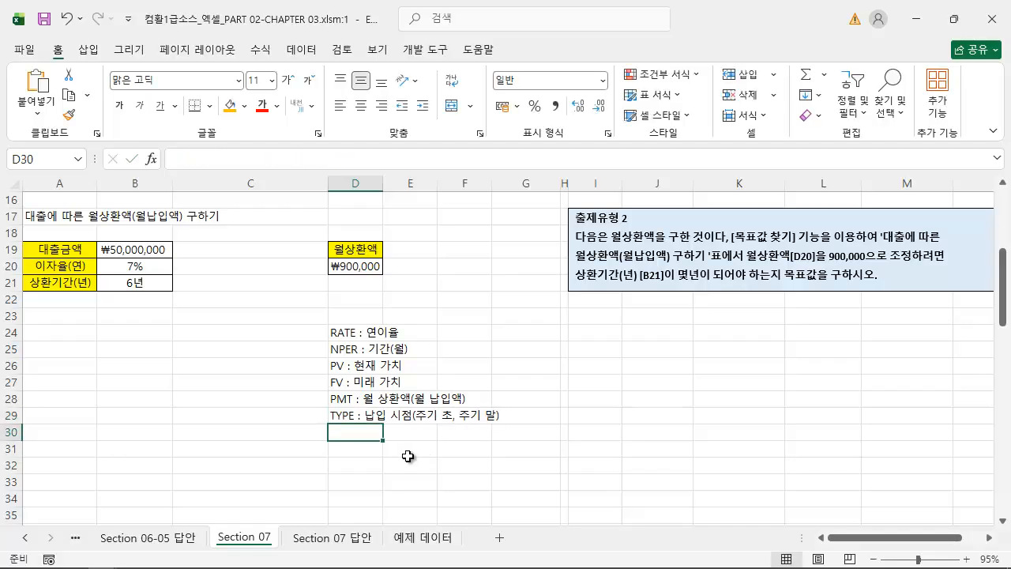
Select the empty cell E20 and review the loan inputs in B19:B21 against the 월상환액 in D20.
{"action": "left_click", "coordinate": [426, 273]}
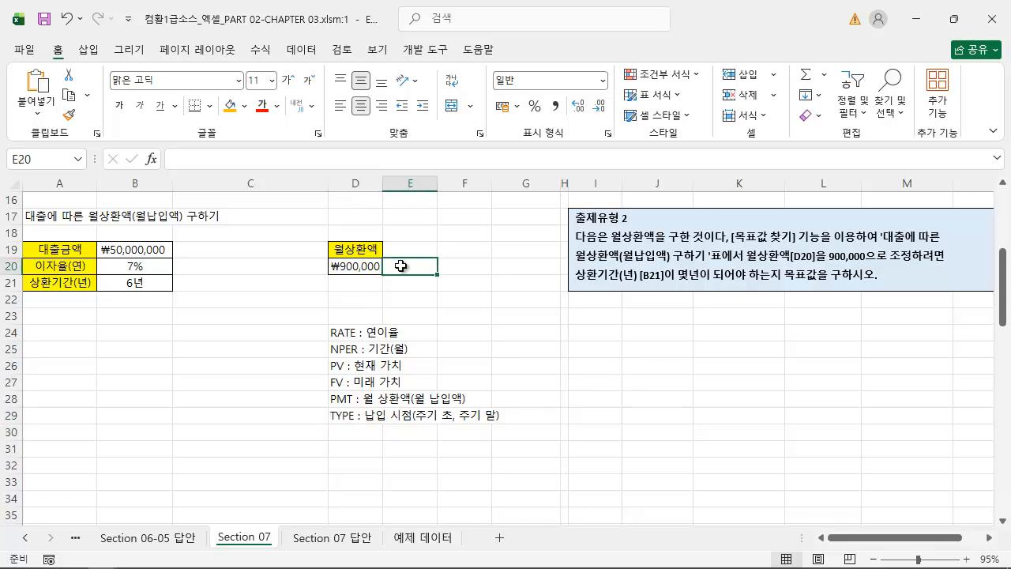
{"action": "key", "text": "ctrl+2"}
{"action": "left_click_drag", "start_coordinate": [181, 303], "coordinate": [20, 233]}
{"action": "key", "text": "e"}
{"action": "left_click_drag", "start_coordinate": [175, 258], "coordinate": [97, 245]}
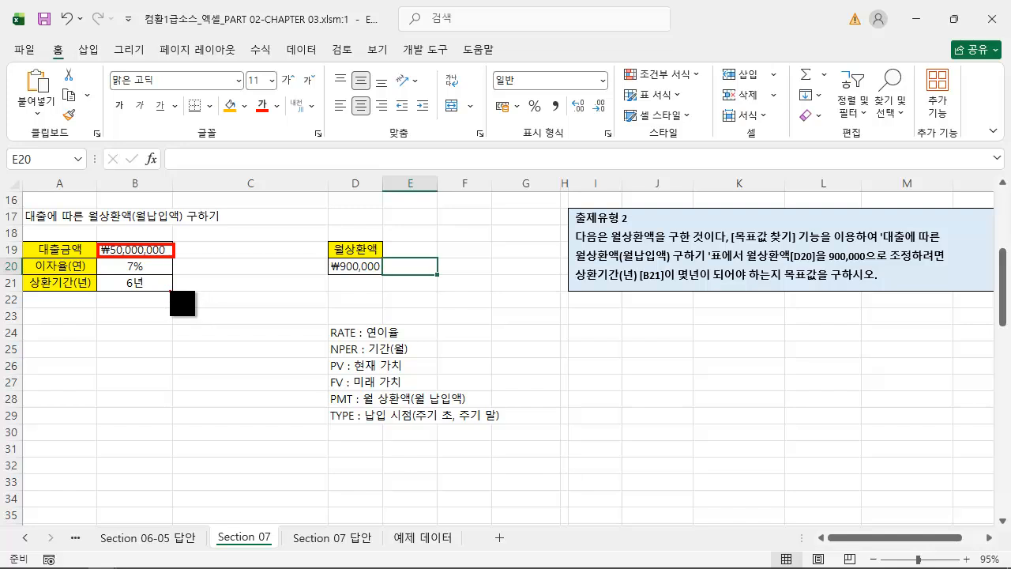
{"action": "mouse_move", "coordinate": [98, 275]}
{"action": "left_mouse_down"}
{"action": "mouse_move", "coordinate": [174, 292]}
{"action": "mouse_move", "coordinate": [143, 269]}
{"action": "mouse_move", "coordinate": [97, 258]}
{"action": "left_mouse_up"}
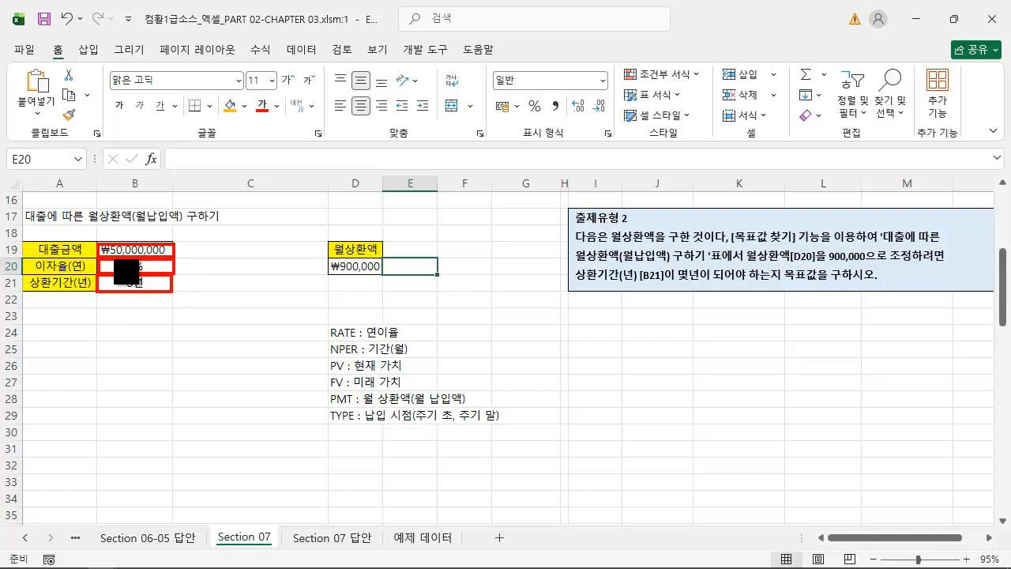
{"action": "mouse_move", "coordinate": [328, 254]}
{"action": "left_mouse_down"}
{"action": "mouse_move", "coordinate": [355, 276]}
{"action": "mouse_move", "coordinate": [384, 275]}
{"action": "left_mouse_up"}
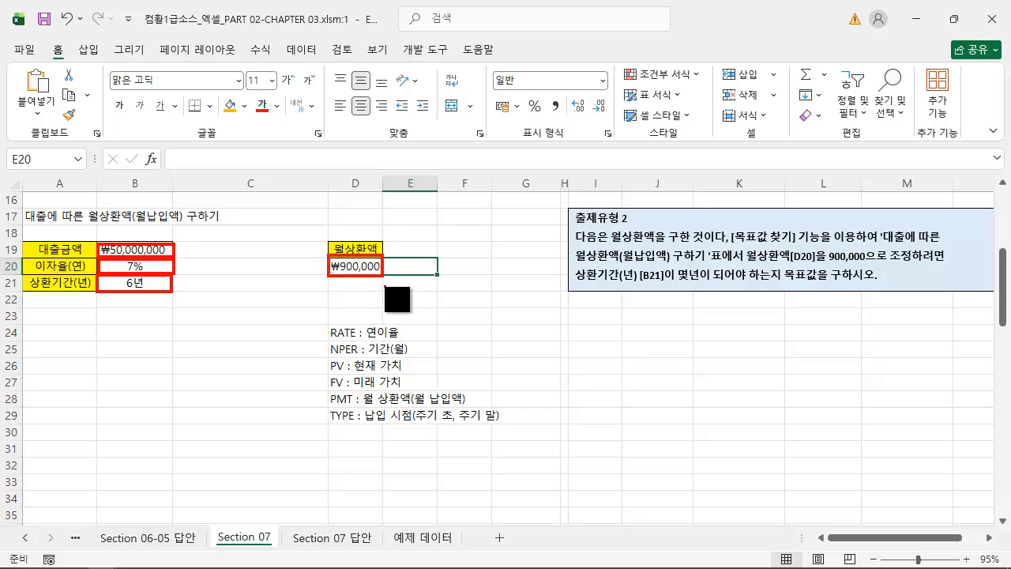
{"action": "key", "text": "Escape"}
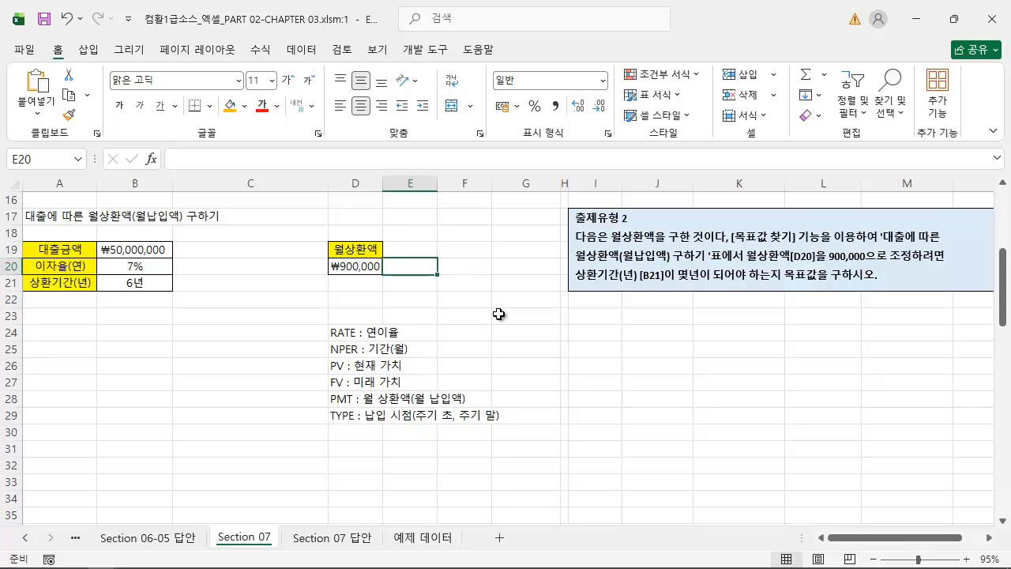
Start a PMT formula in E20 with the monthly rate B20/12 as its first argument.
{"action": "type", "text": "="}
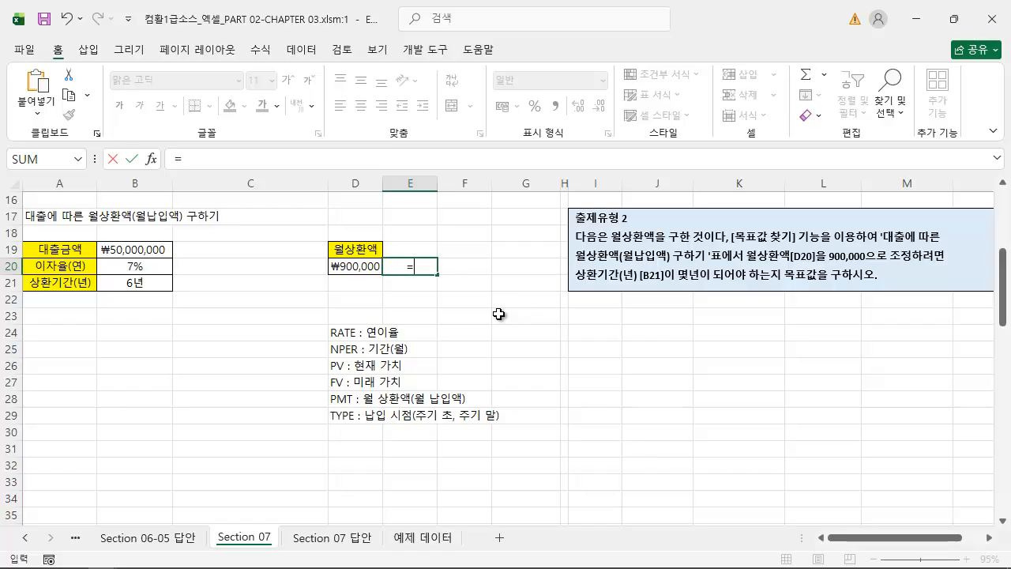
{"action": "type", "text": "PMT"}
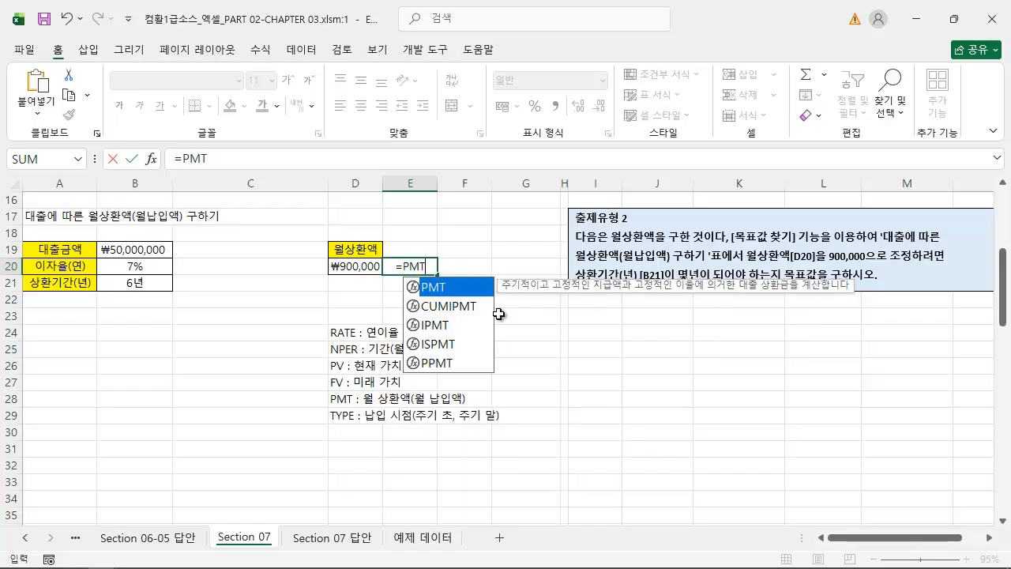
{"action": "type", "text": "("}
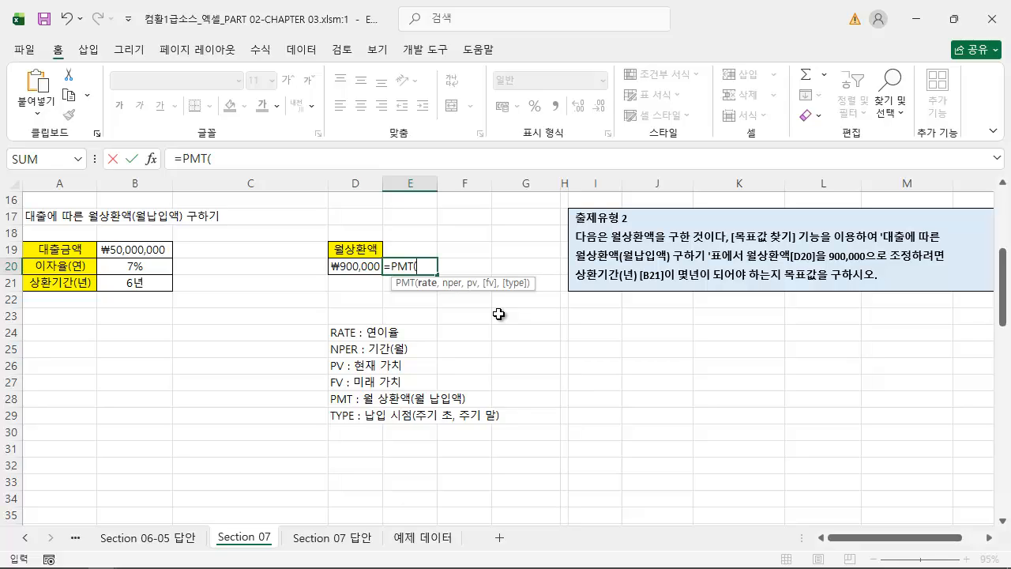
{"action": "mouse_move", "coordinate": [378, 325]}
{"action": "left_mouse_down"}
{"action": "mouse_move", "coordinate": [428, 289]}
{"action": "mouse_move", "coordinate": [530, 289]}
{"action": "left_mouse_up"}
{"action": "key", "text": "Escape"}
{"action": "left_click", "coordinate": [141, 268]}
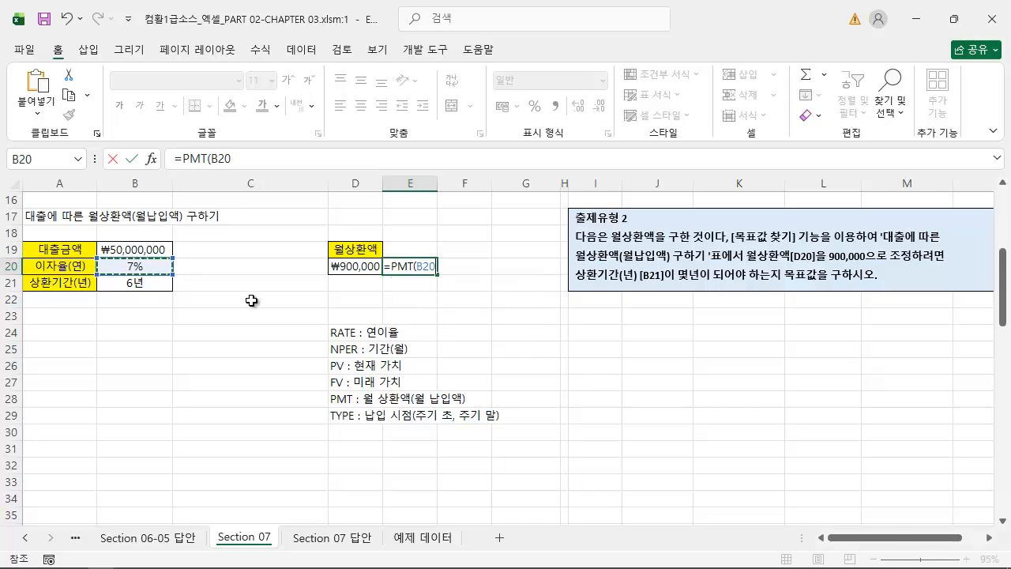
{"action": "type", "text": "/12"}
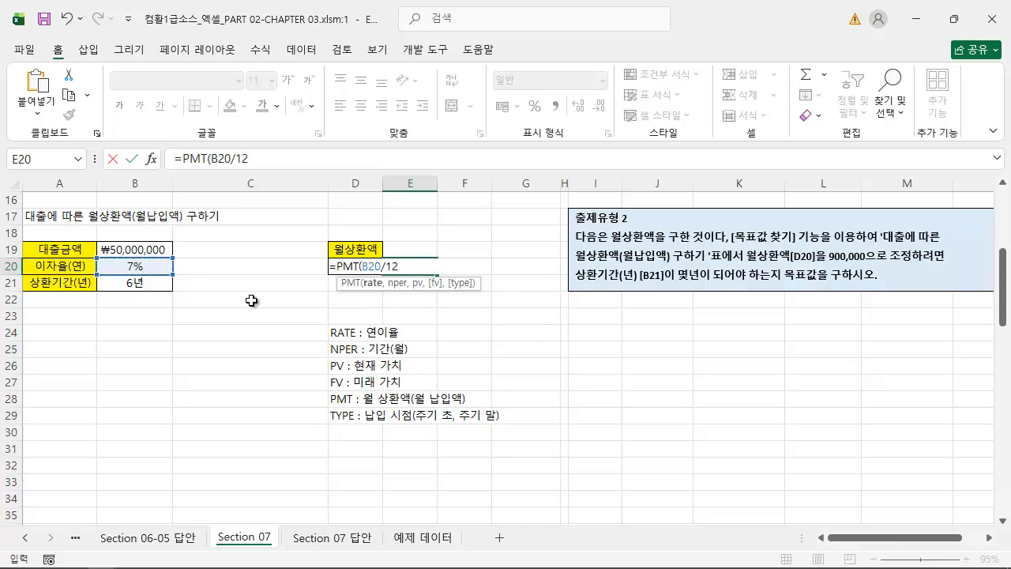
{"action": "type", "text": ","}
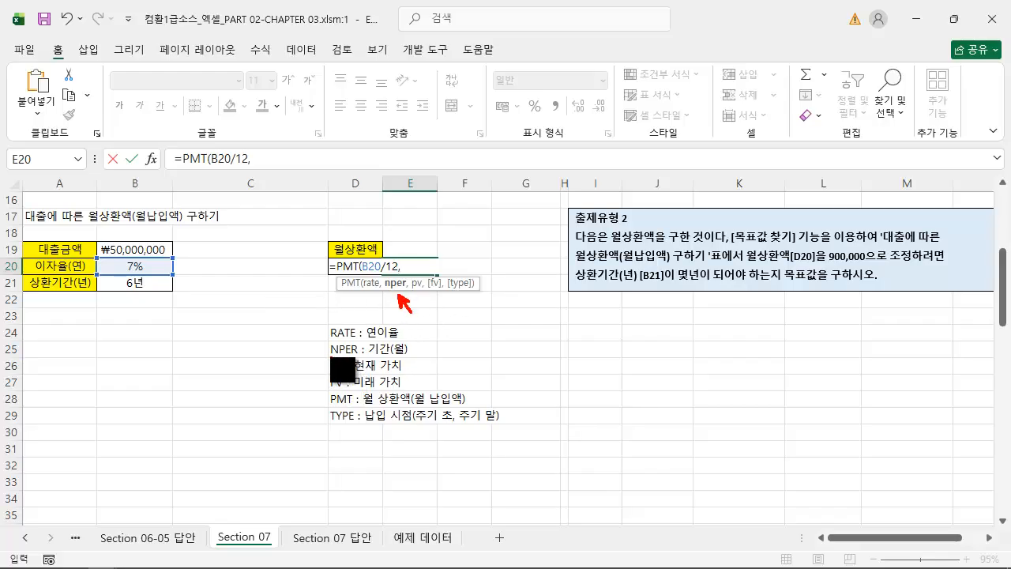
Add B21*12 as the NPER argument of the PMT formula, converting the repayment years to months.
{"action": "left_click_drag", "start_coordinate": [329, 356], "coordinate": [413, 355]}
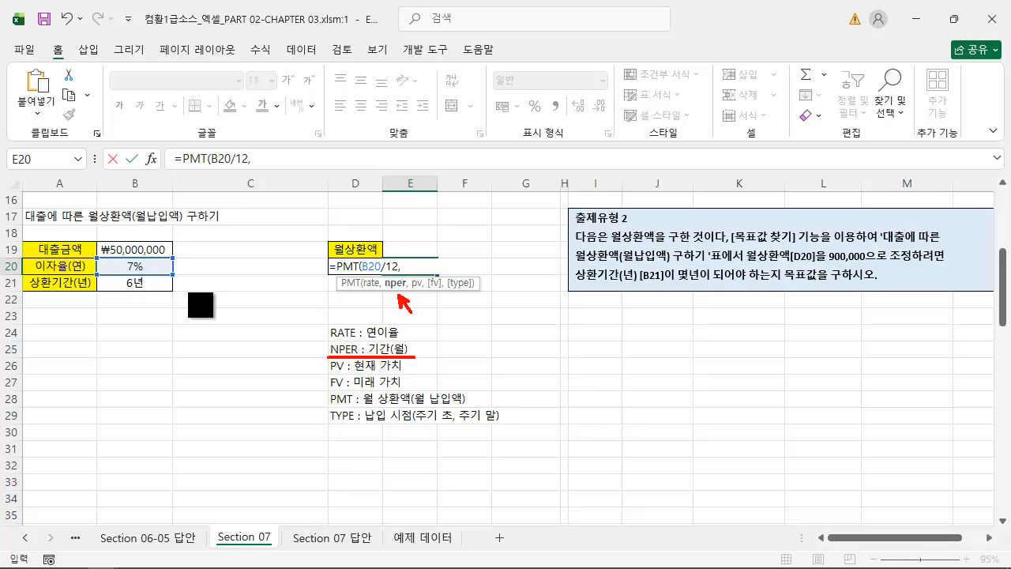
{"action": "left_click_drag", "start_coordinate": [174, 293], "coordinate": [99, 276]}
{"action": "key", "text": "Escape"}
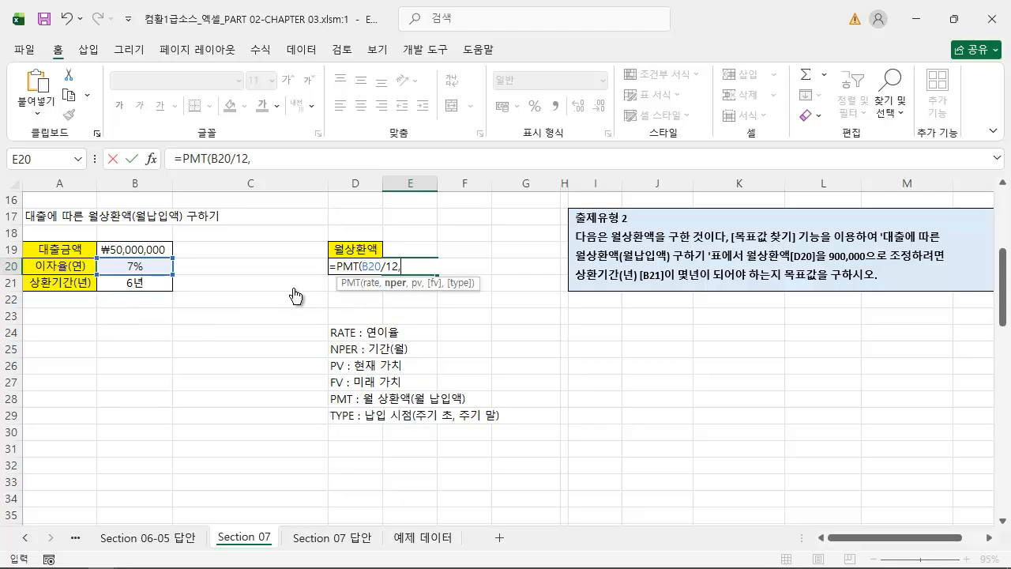
{"action": "left_click", "coordinate": [131, 282]}
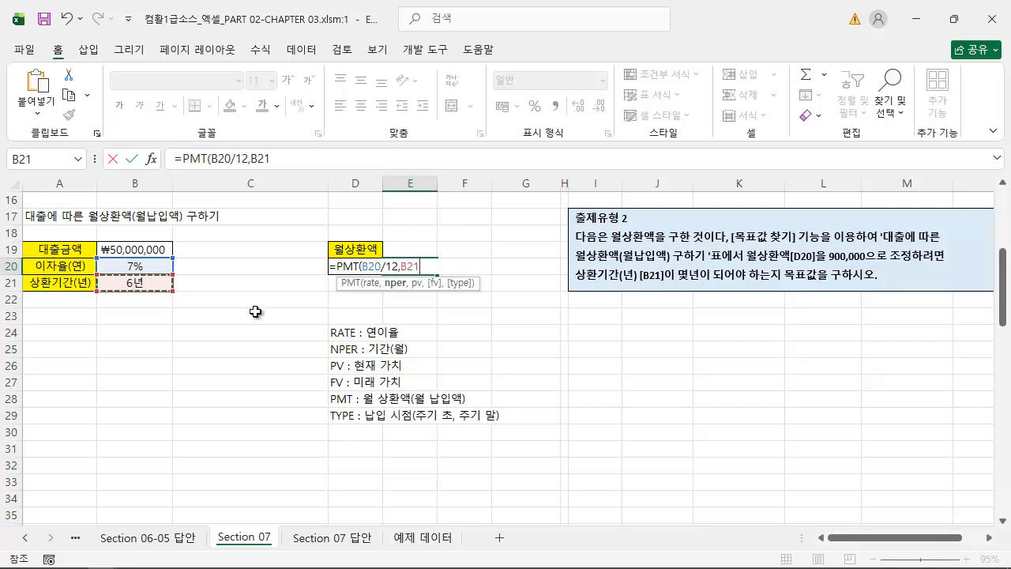
{"action": "type", "text": "*"}
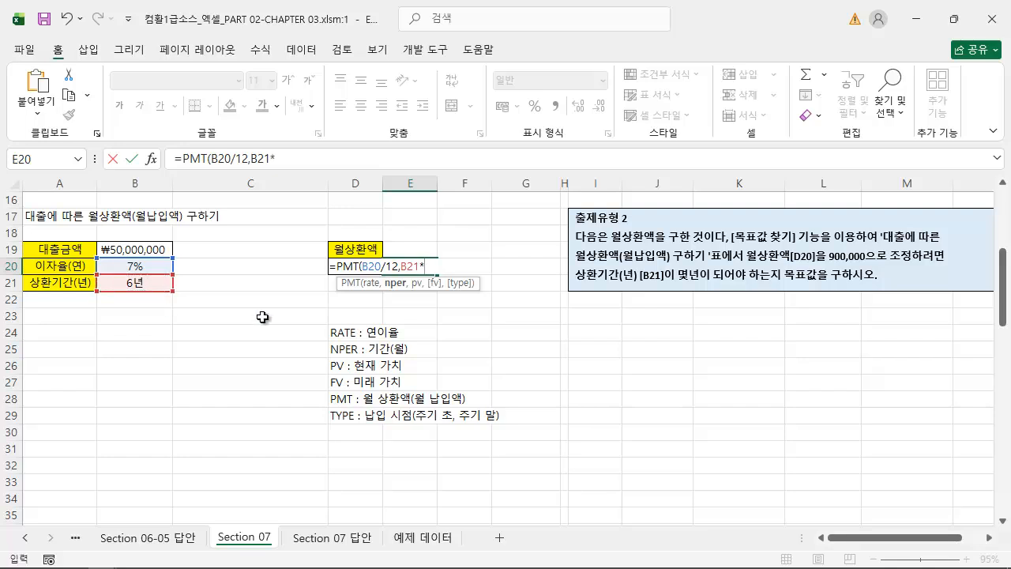
{"action": "type", "text": "12,"}
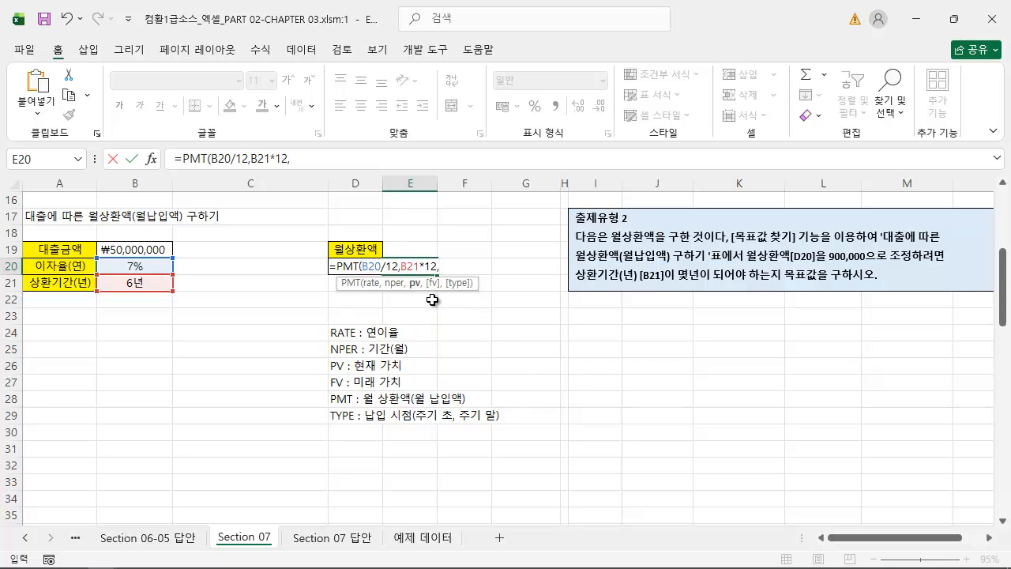
Enter -B19 as the PV argument and complete the PMT formula in E20 without the FV and TYPE arguments.
{"action": "type", "text": "-"}
{"action": "left_click", "coordinate": [146, 249]}
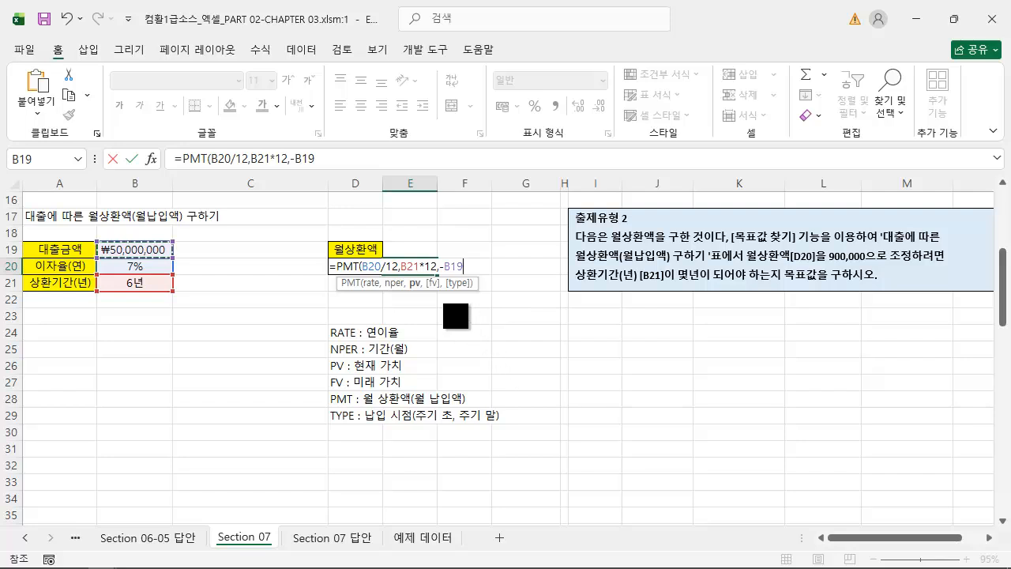
{"action": "mouse_move", "coordinate": [422, 270]}
{"action": "left_mouse_down"}
{"action": "mouse_move", "coordinate": [489, 299]}
{"action": "mouse_move", "coordinate": [482, 295]}
{"action": "left_mouse_up"}
{"action": "key", "text": "Escape"}
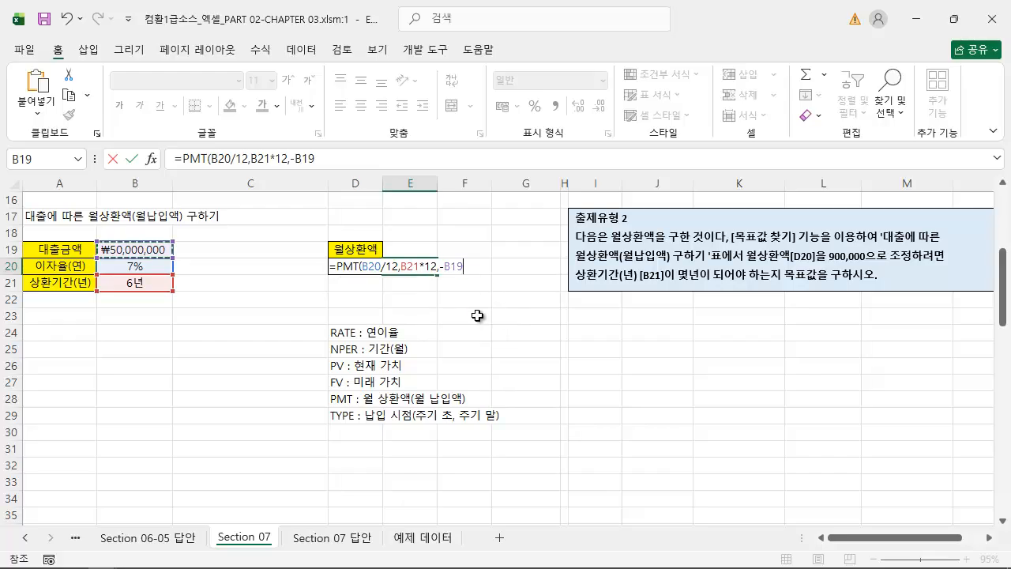
{"action": "type", "text": ","}
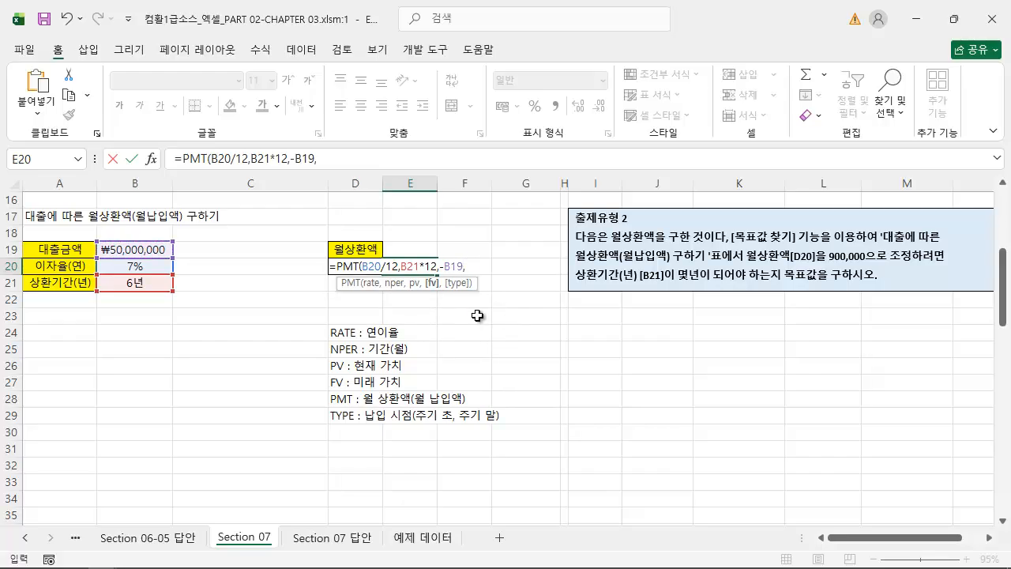
{"action": "type", "text": ","}
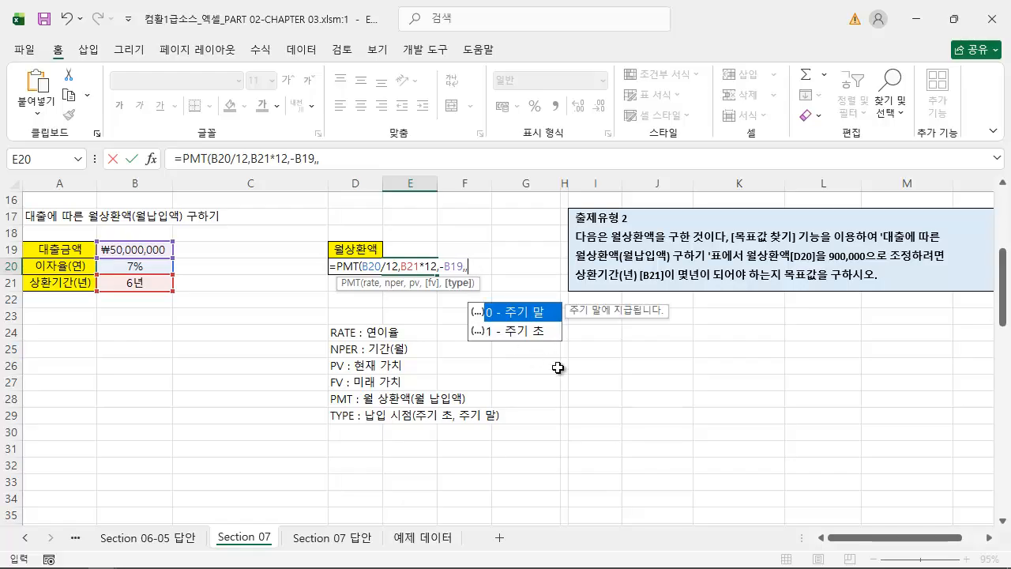
{"action": "key", "text": "Escape"}
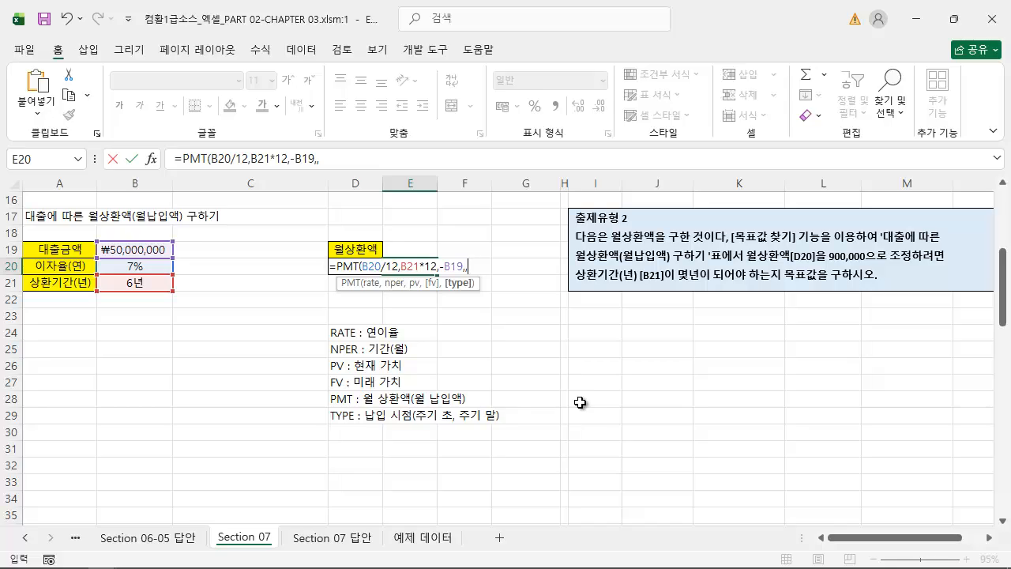
{"action": "key", "text": "BackSpace"}
{"action": "key", "text": "BackSpace"}
{"action": "key", "text": "Return"}
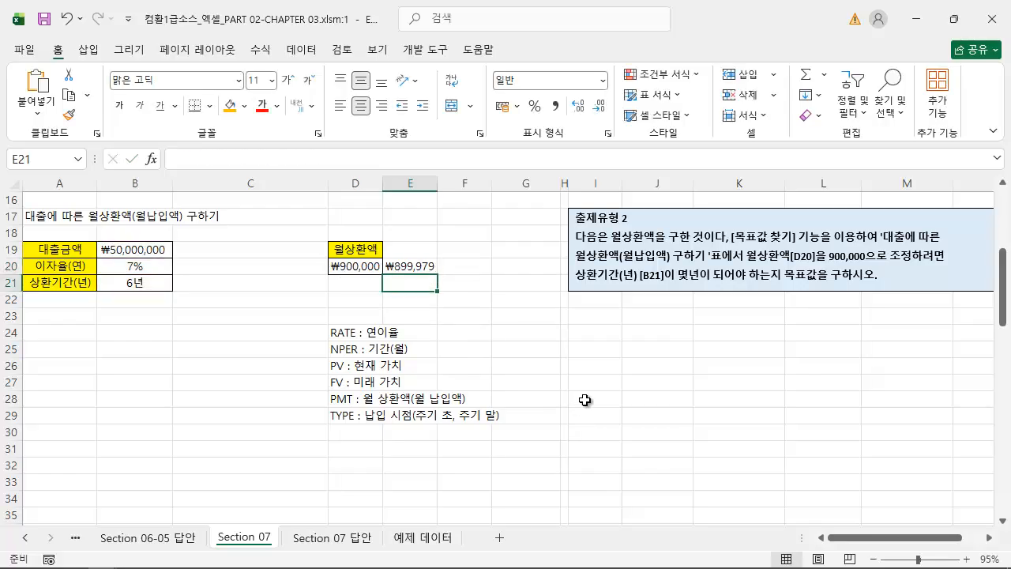
Reopen the E20 formula and nest the PMT call inside a ROUND function.
{"action": "left_click", "coordinate": [411, 271]}
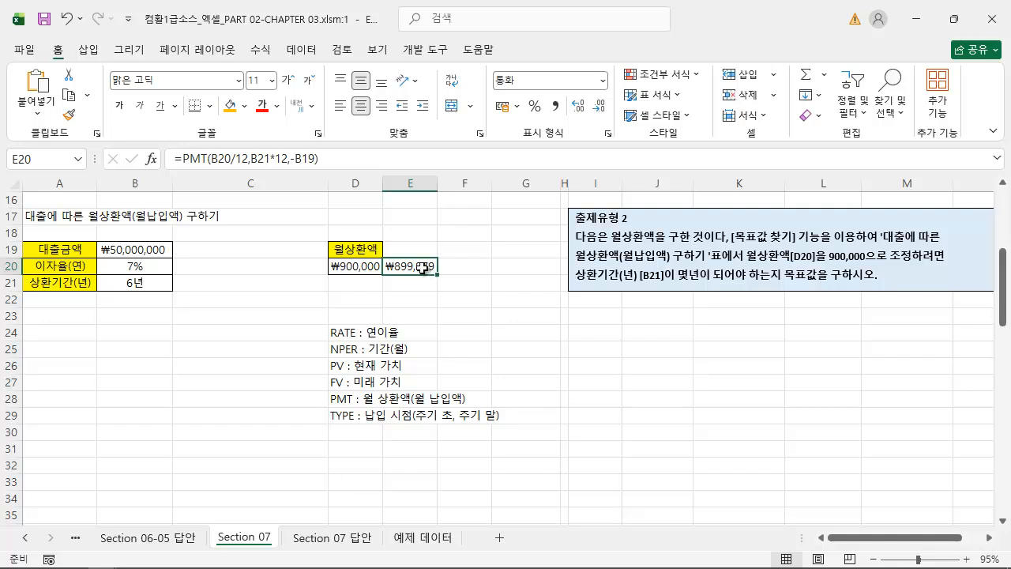
{"action": "double_click", "coordinate": [424, 268]}
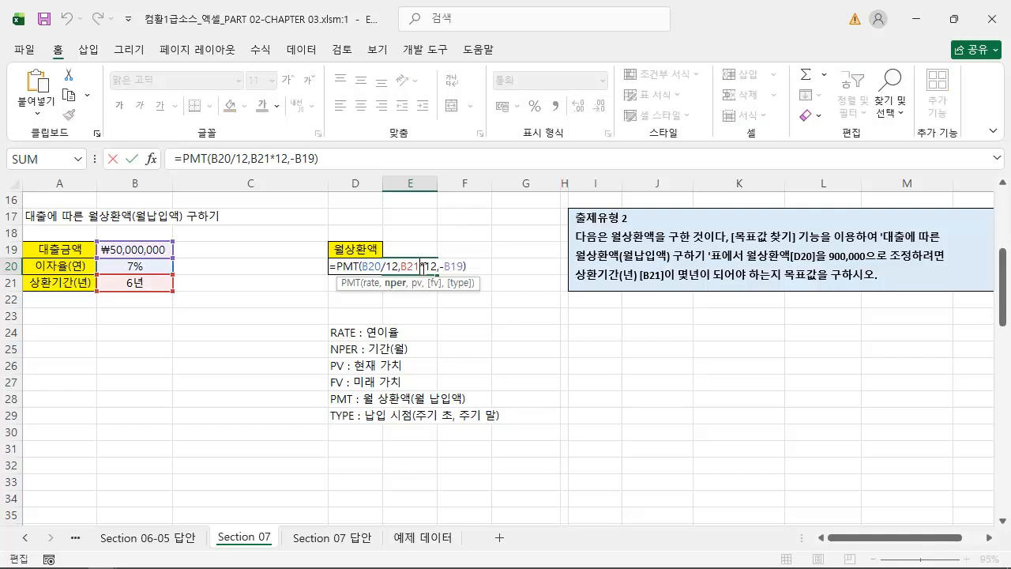
{"action": "left_click", "coordinate": [340, 268]}
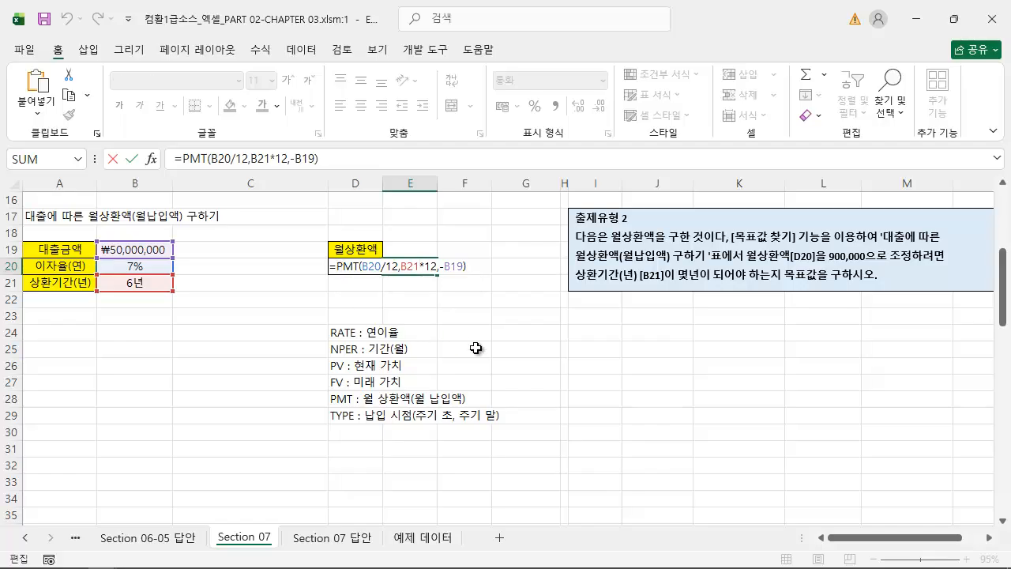
{"action": "type", "text": "ㄱ"}
{"action": "key", "text": "BackSpace"}
{"action": "type", "text": "ROUN"}
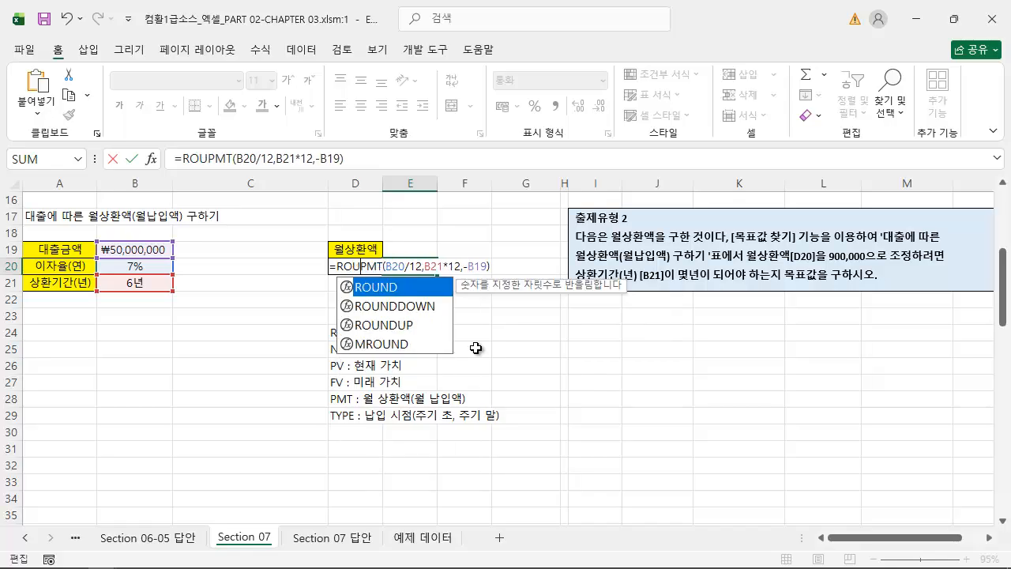
{"action": "key", "text": "Tab"}
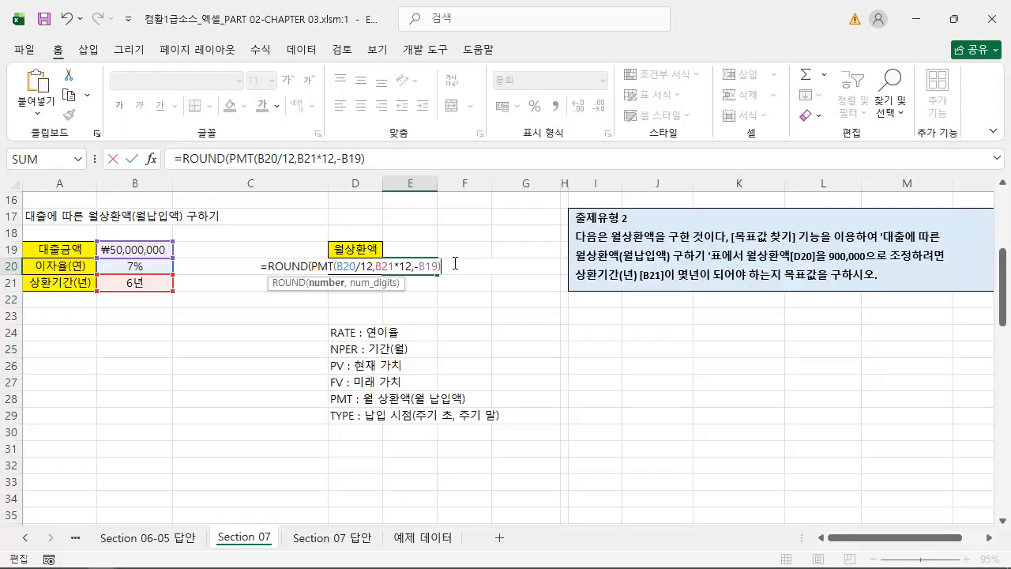
Set the ROUND digits argument to -3 and complete the E20 formula as =ROUND(PMT(B20/12,B21*12,-B19),-3).
{"action": "type", "text": ","}
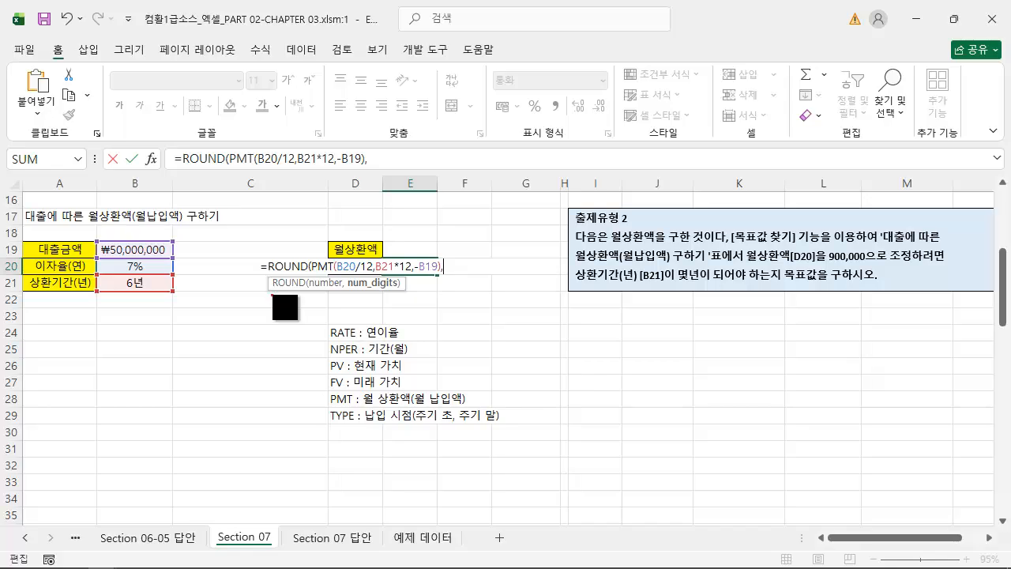
{"action": "left_click_drag", "start_coordinate": [267, 294], "coordinate": [408, 294]}
{"action": "mouse_move", "coordinate": [305, 299]}
{"action": "left_mouse_down"}
{"action": "mouse_move", "coordinate": [319, 303]}
{"action": "mouse_move", "coordinate": [298, 324]}
{"action": "left_mouse_up"}
{"action": "left_click_drag", "start_coordinate": [372, 295], "coordinate": [440, 319]}
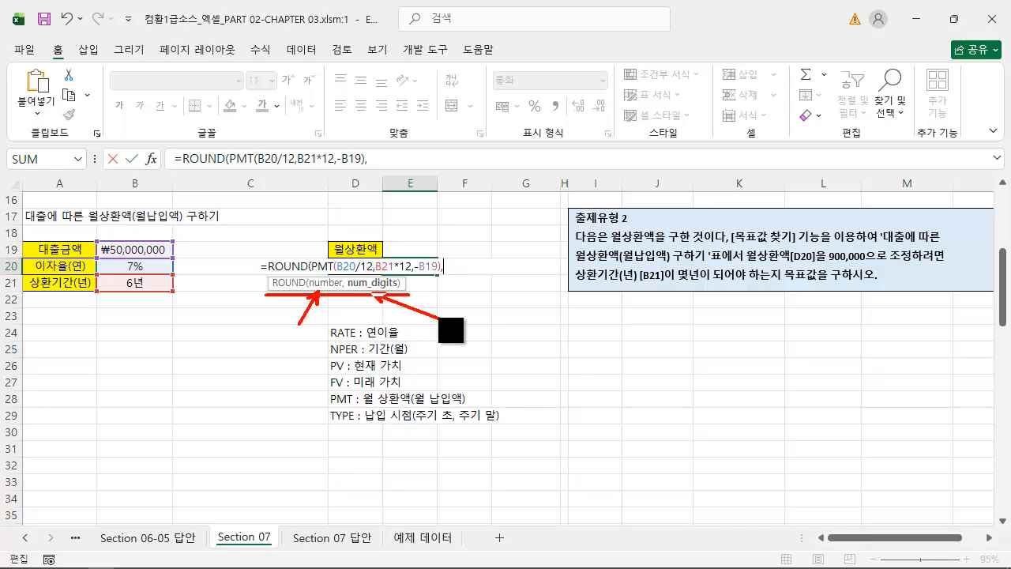
{"action": "key", "text": "Escape"}
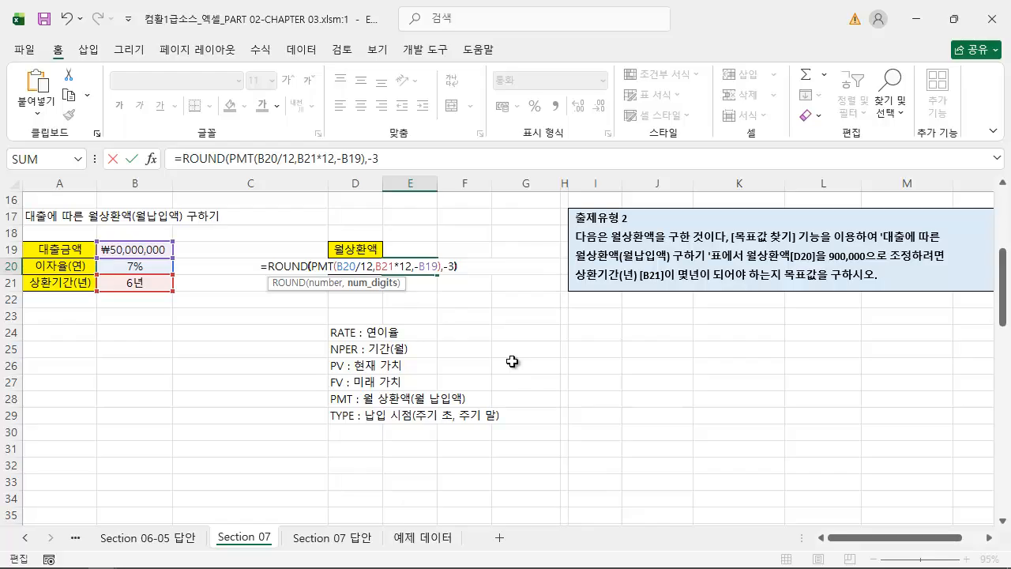
{"action": "key", "text": "Return"}
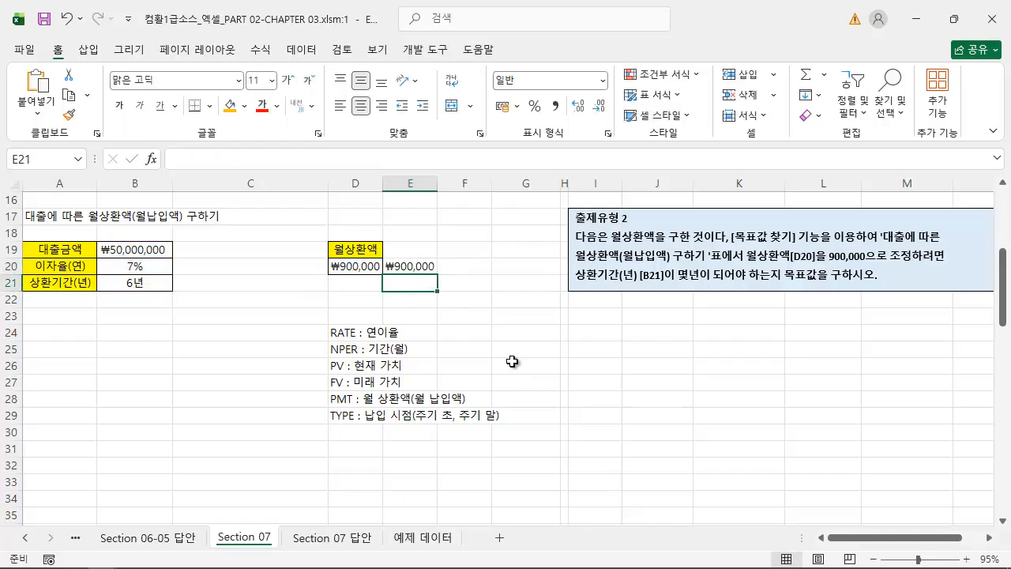
Copy the formula text of E20 and paste it into a new text box placed between the 월상환액 cells and the argument notes.
{"action": "key", "text": "Up"}
{"action": "left_click_drag", "start_coordinate": [394, 156], "coordinate": [44, 144]}
{"action": "key", "text": "ctrl+c"}
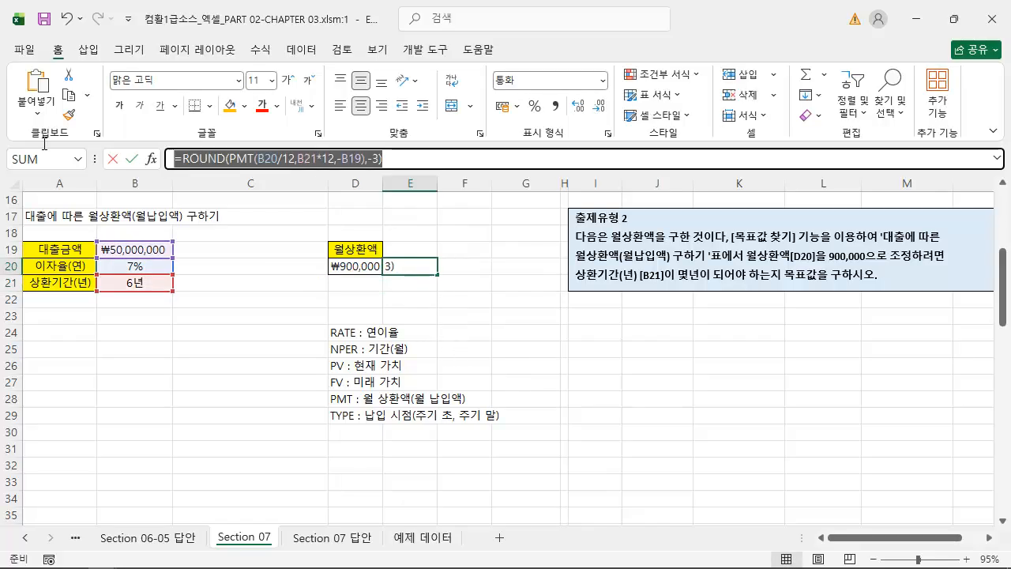
{"action": "key", "text": "Escape"}
{"action": "left_click", "coordinate": [88, 49]}
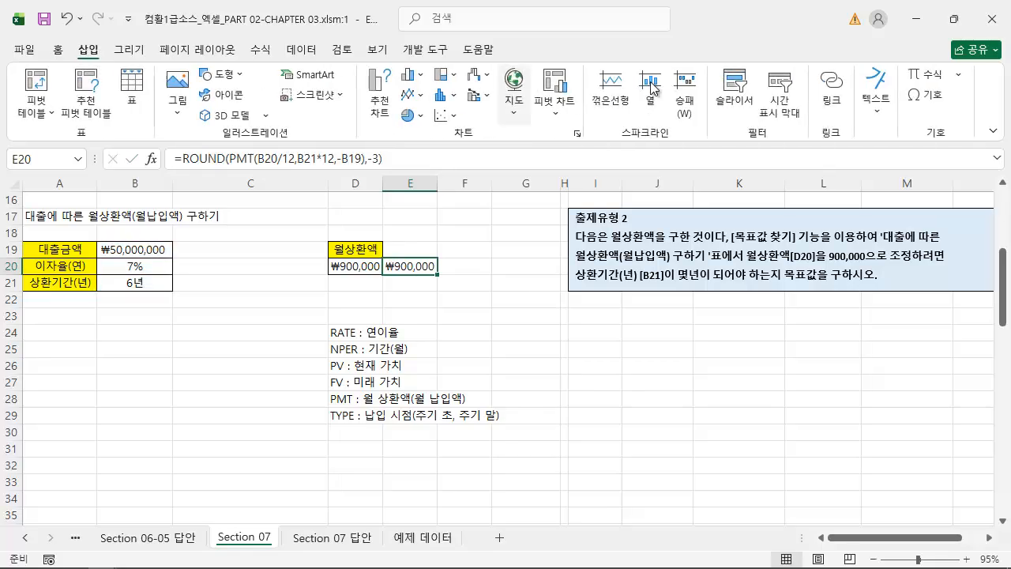
{"action": "left_click", "coordinate": [877, 106]}
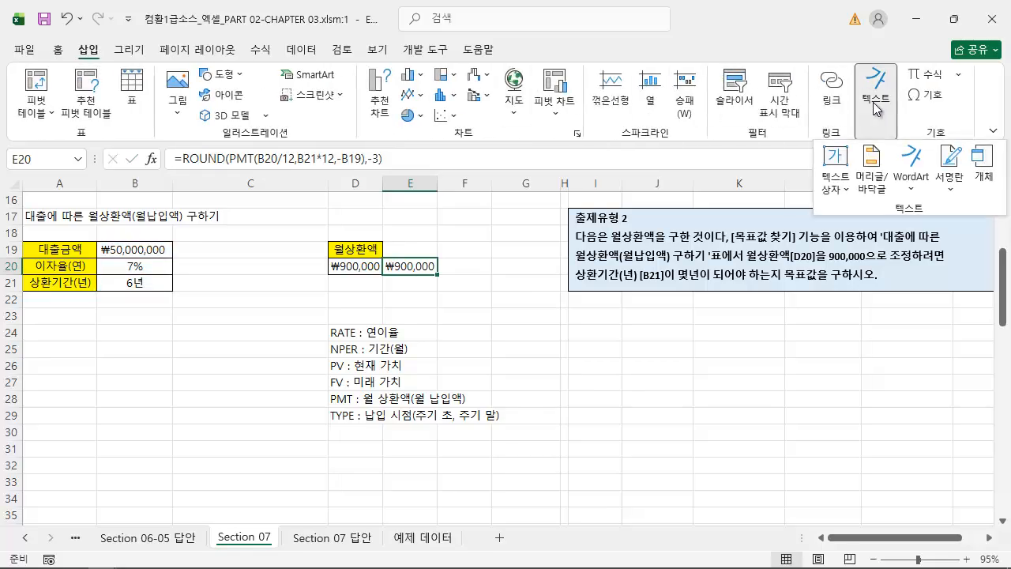
{"action": "left_click", "coordinate": [837, 162]}
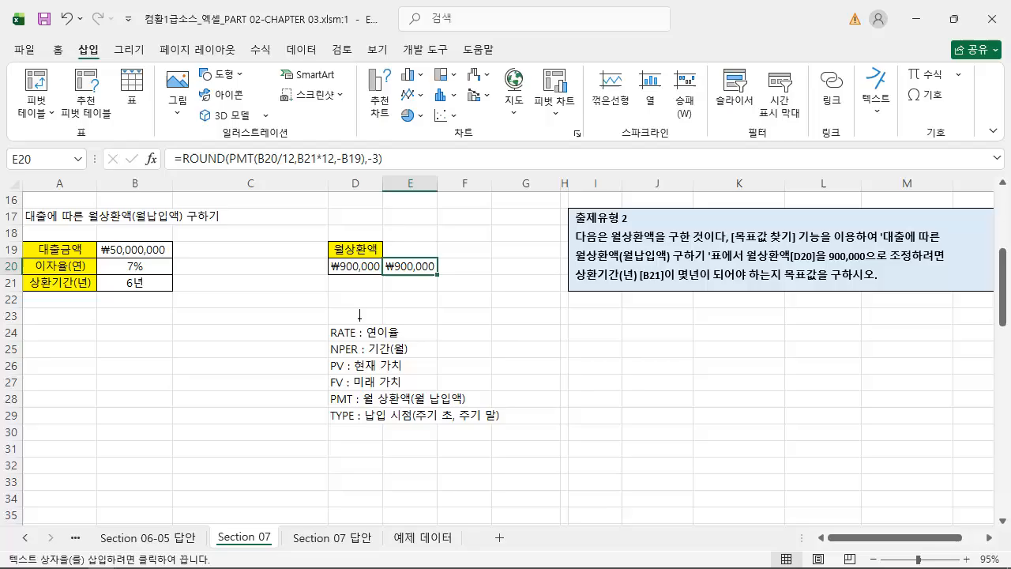
{"action": "left_click", "coordinate": [320, 292]}
{"action": "key", "text": "ctrl+v"}
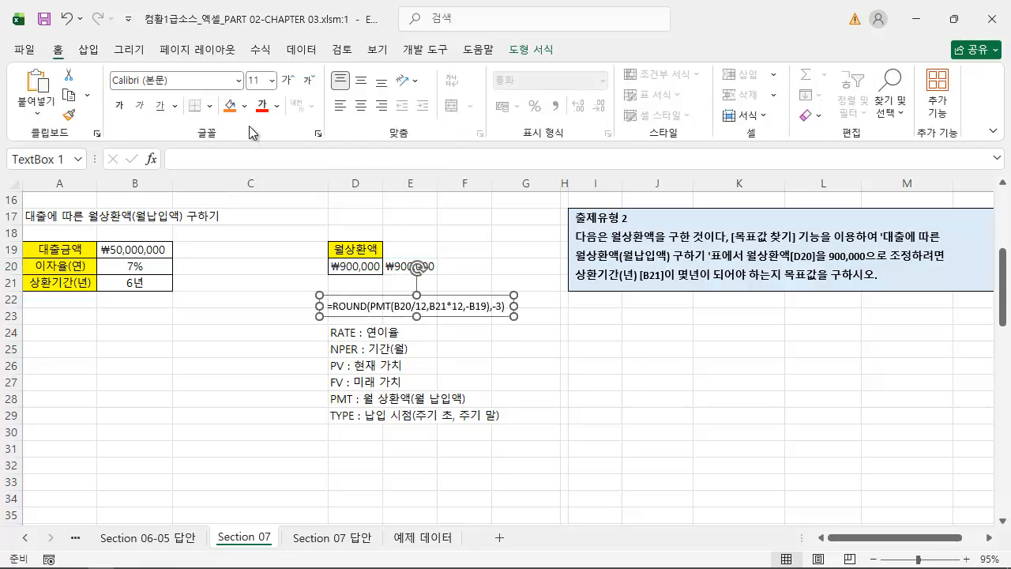
Give the formula text box a red fill and white text.
{"action": "left_click", "coordinate": [244, 105]}
{"action": "left_click", "coordinate": [257, 369]}
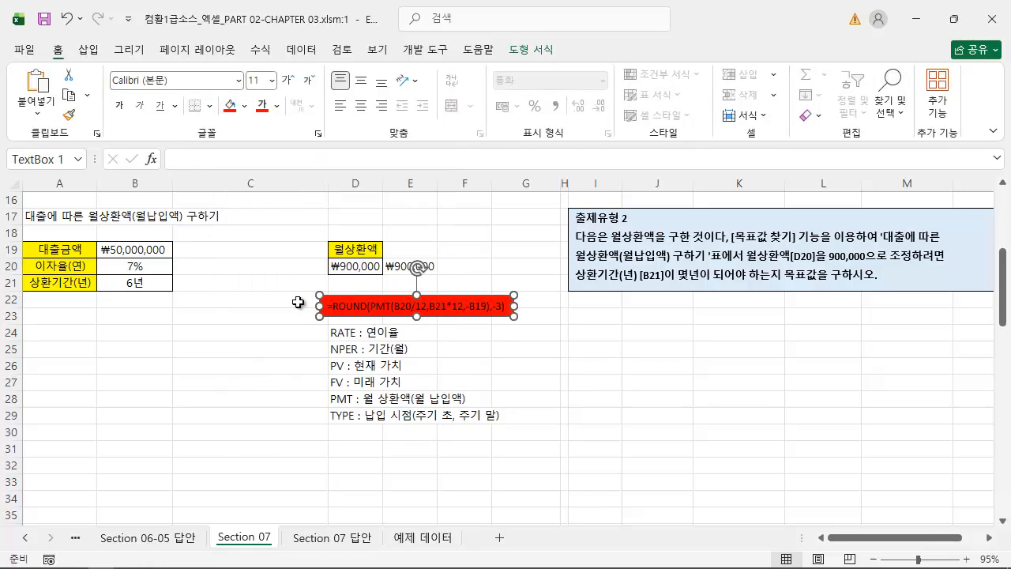
{"action": "left_click", "coordinate": [276, 106]}
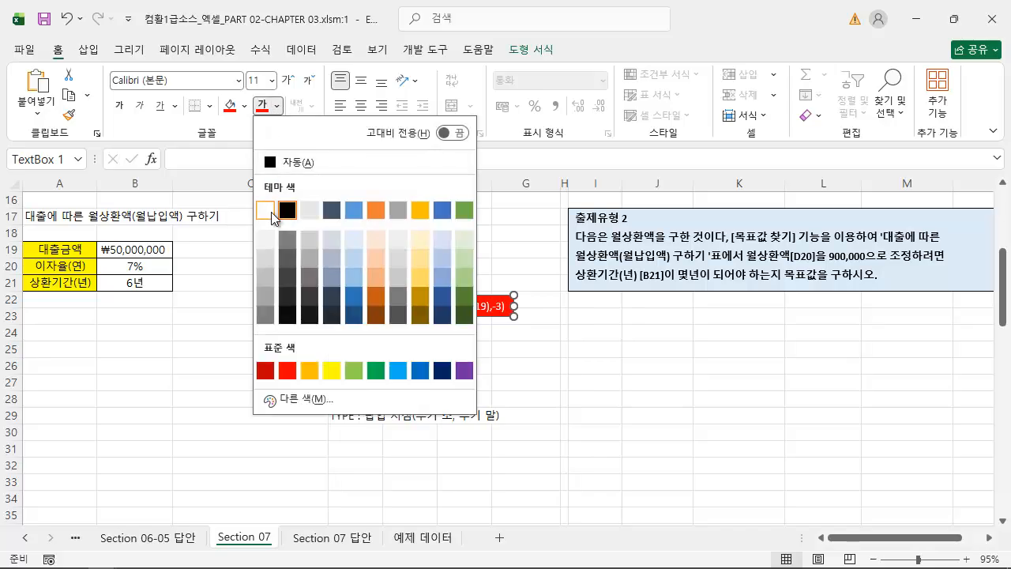
{"action": "left_click", "coordinate": [265, 209]}
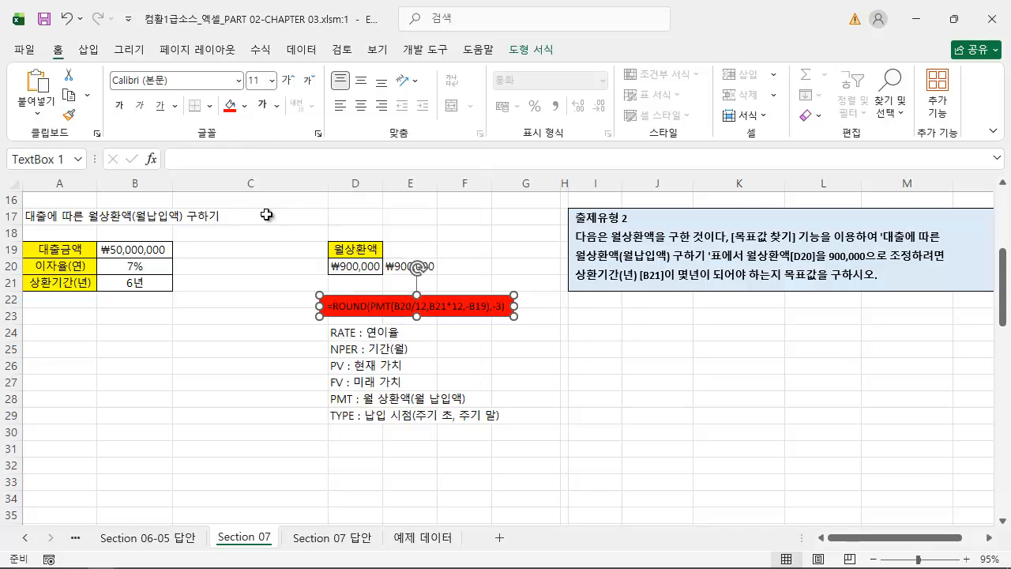
Make the text box's formula bold at 14 pt and move the box to row 22, spanning columns C to F, then deselect it.
{"action": "left_click", "coordinate": [121, 110]}
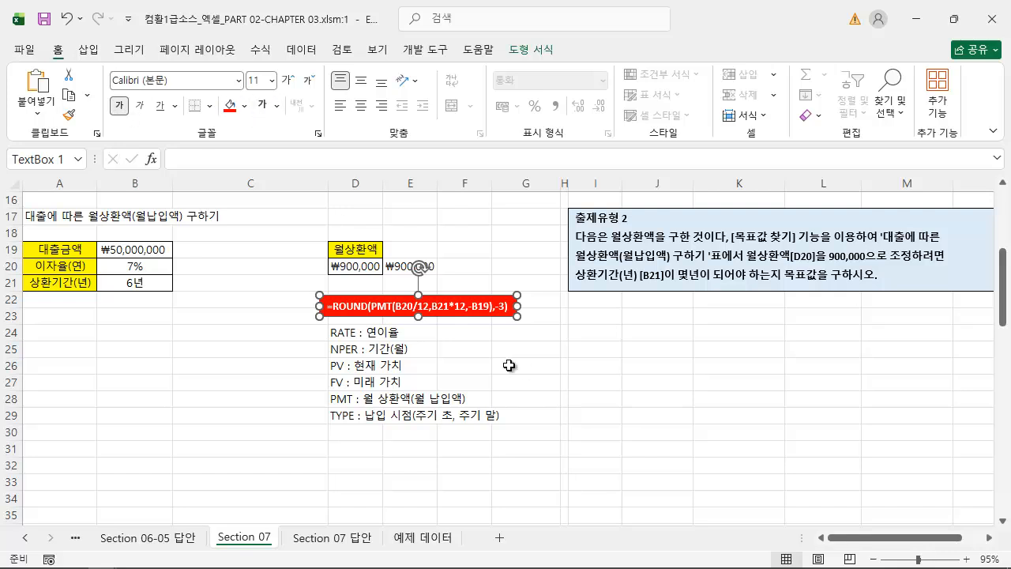
{"action": "left_click", "coordinate": [288, 80]}
{"action": "left_click", "coordinate": [288, 80]}
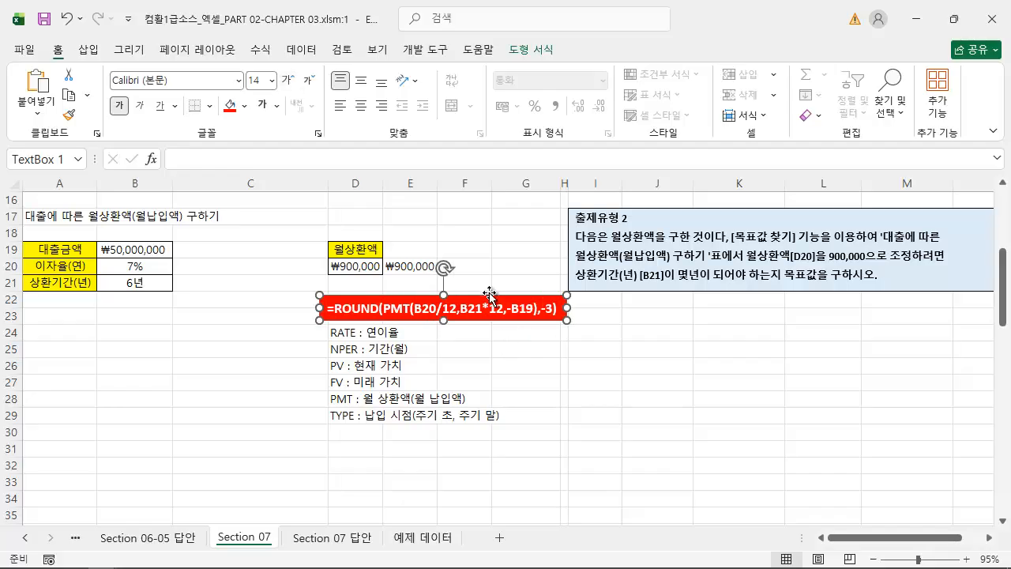
{"action": "left_click_drag", "start_coordinate": [495, 294], "coordinate": [401, 293]}
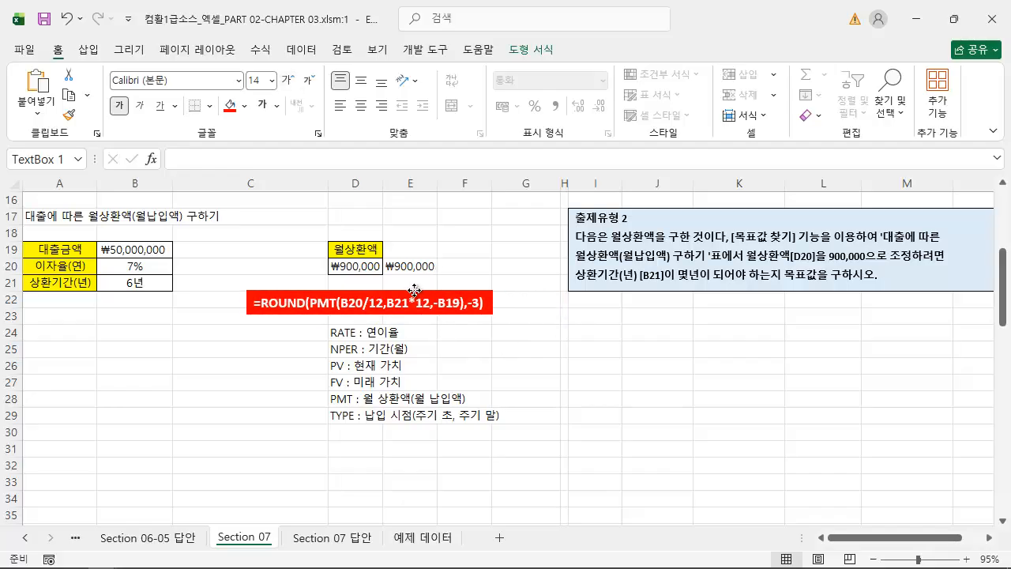
{"action": "left_click", "coordinate": [662, 358]}
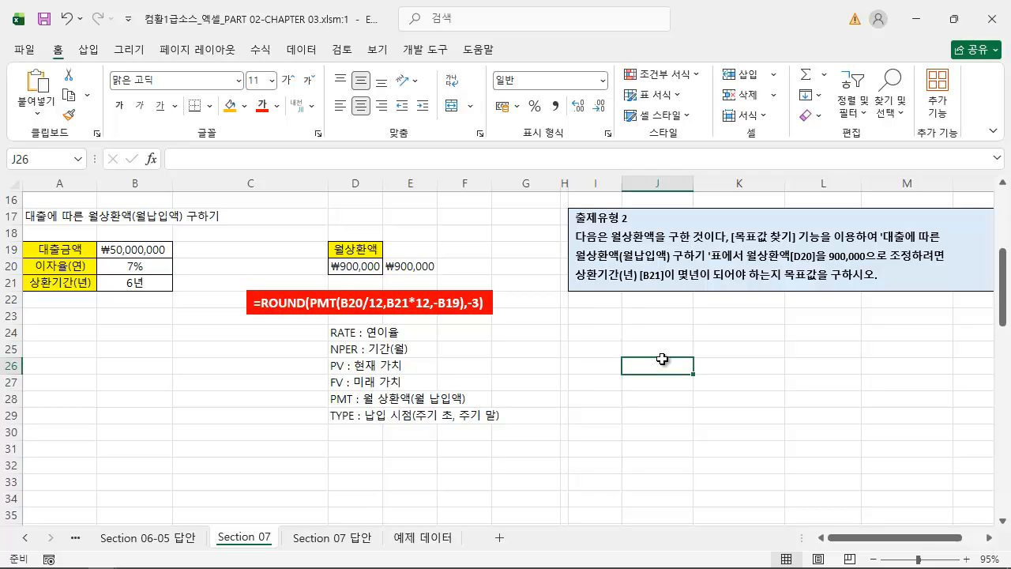